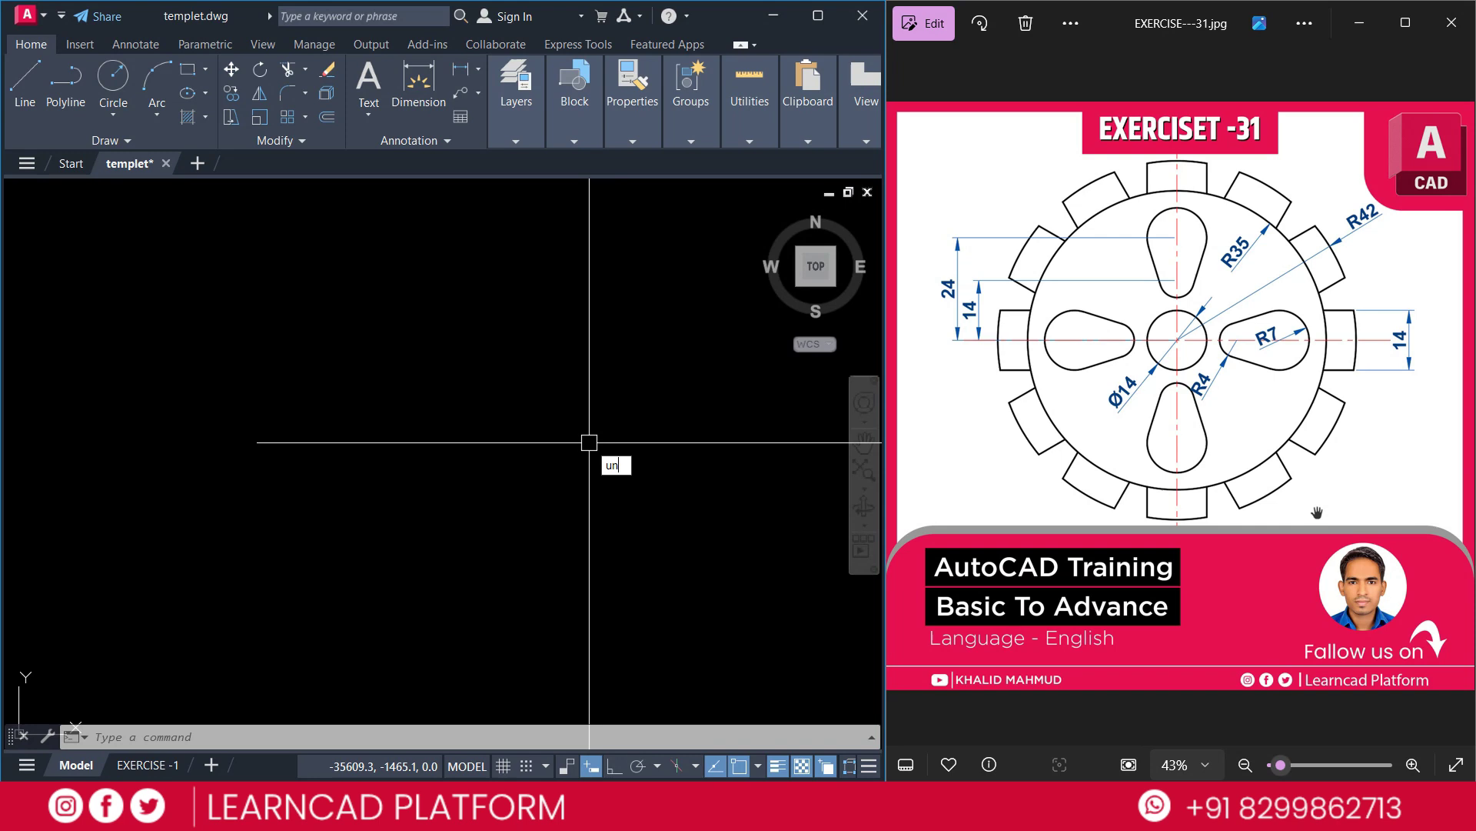
# Set the drawing's insertion scale units to Millimeters and accept the unit settings.
pyautogui.write('un')
pyautogui.press('Return')
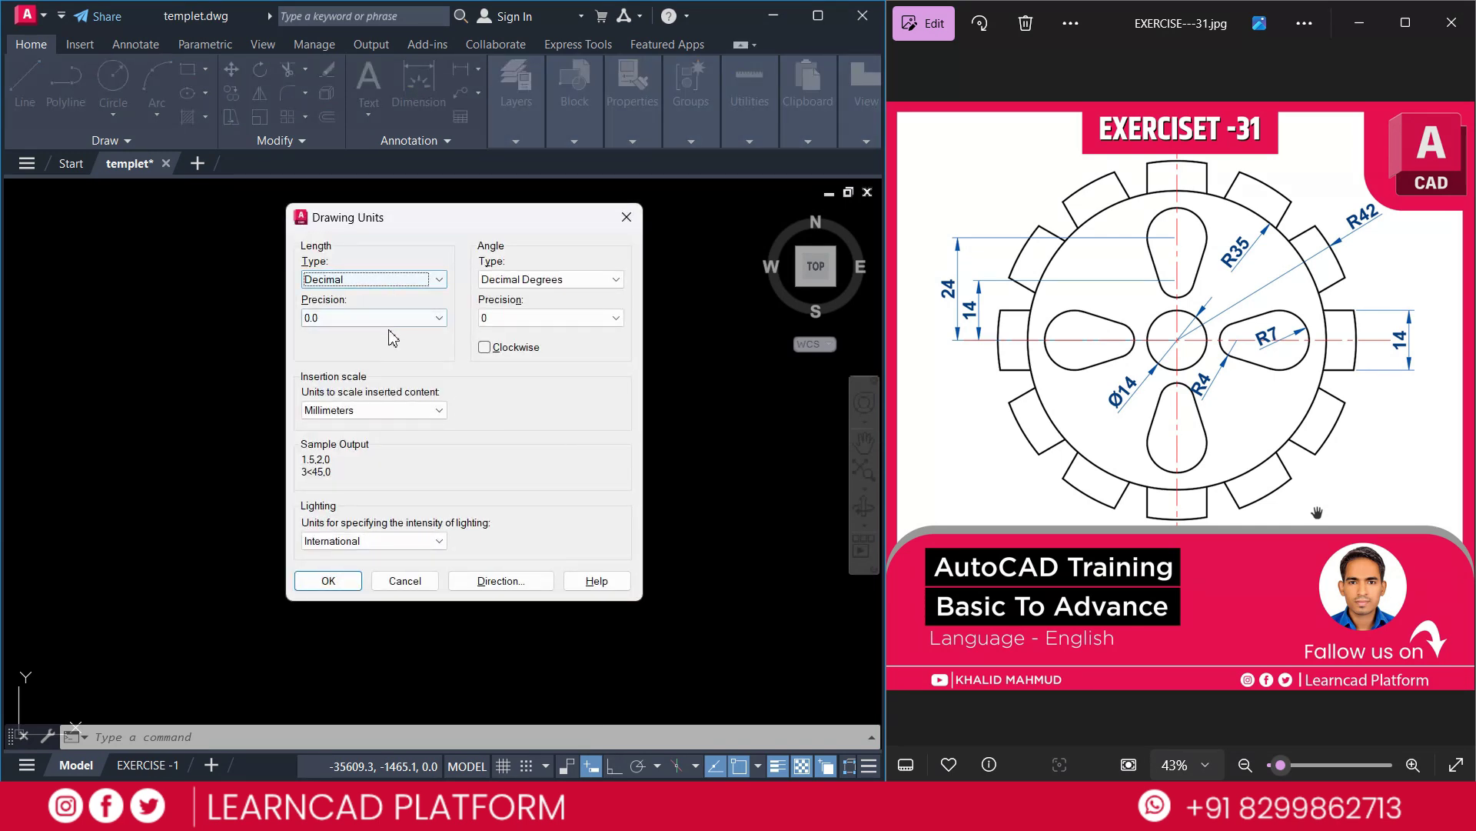
pyautogui.click(406, 409)
pyautogui.click(383, 488)
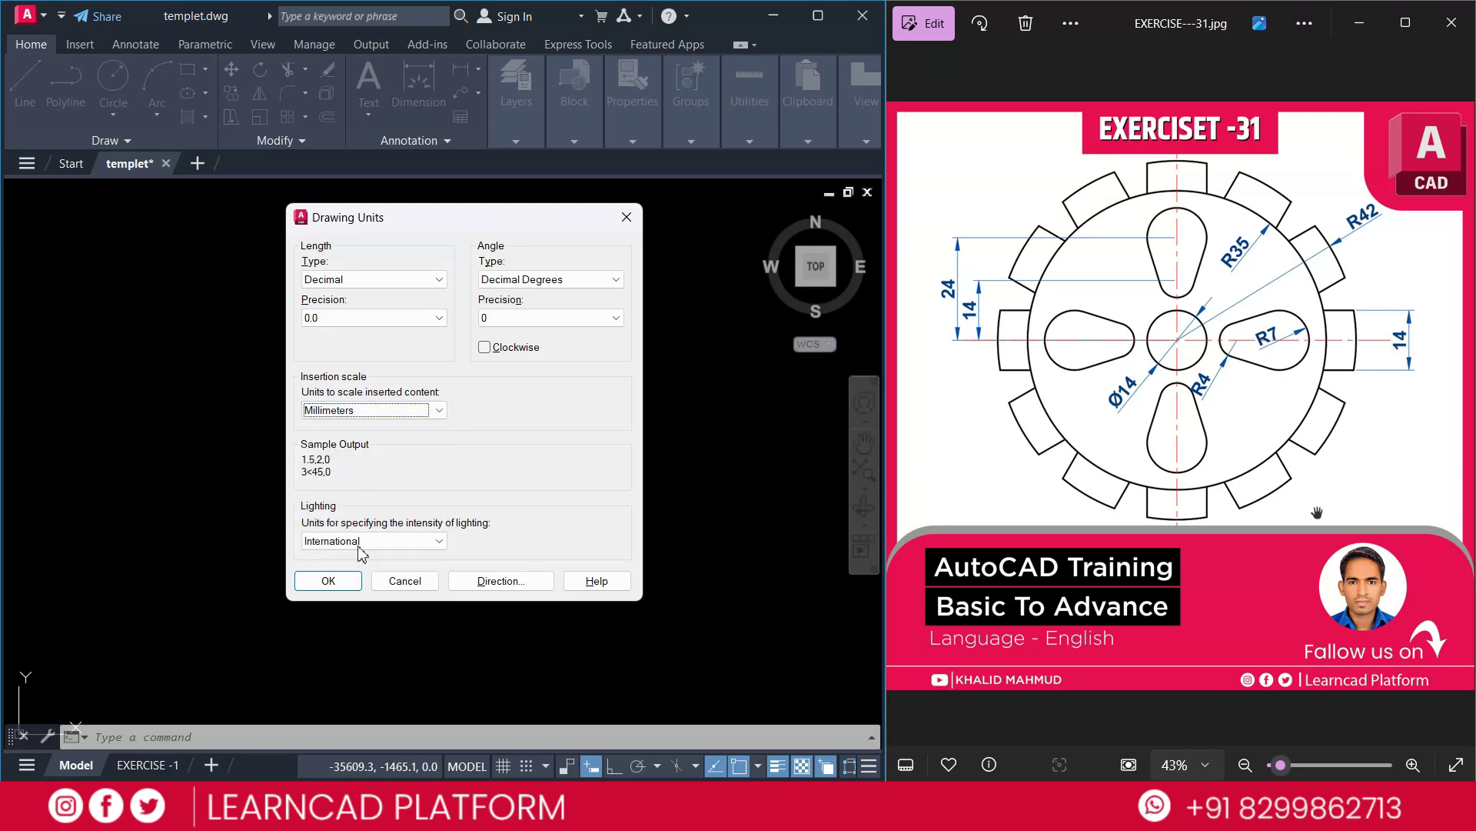
pyautogui.click(327, 581)
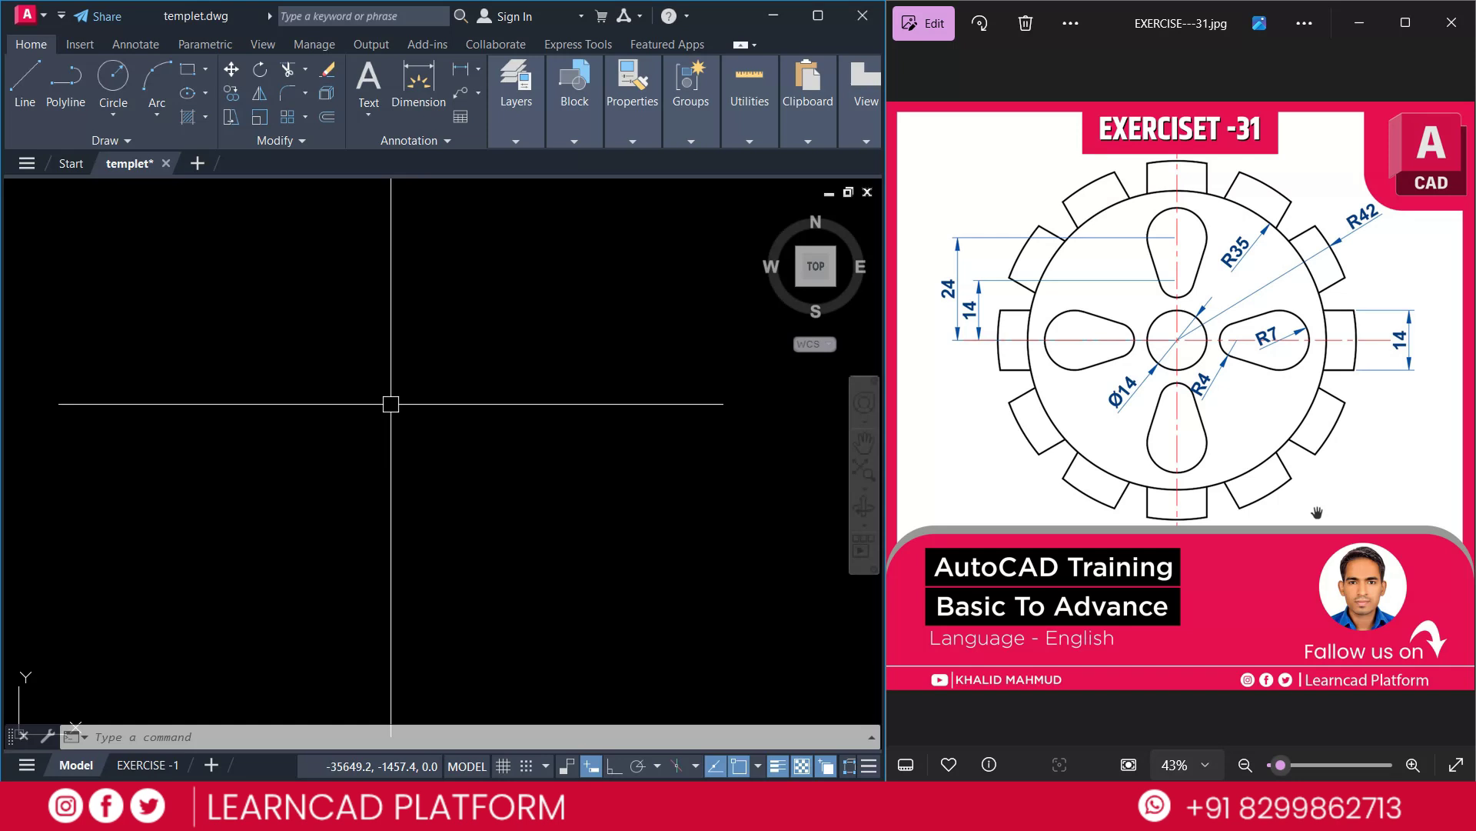
# Draw the central hub circle with a diameter of 14 mm in the empty drawing area.
pyautogui.write('c')
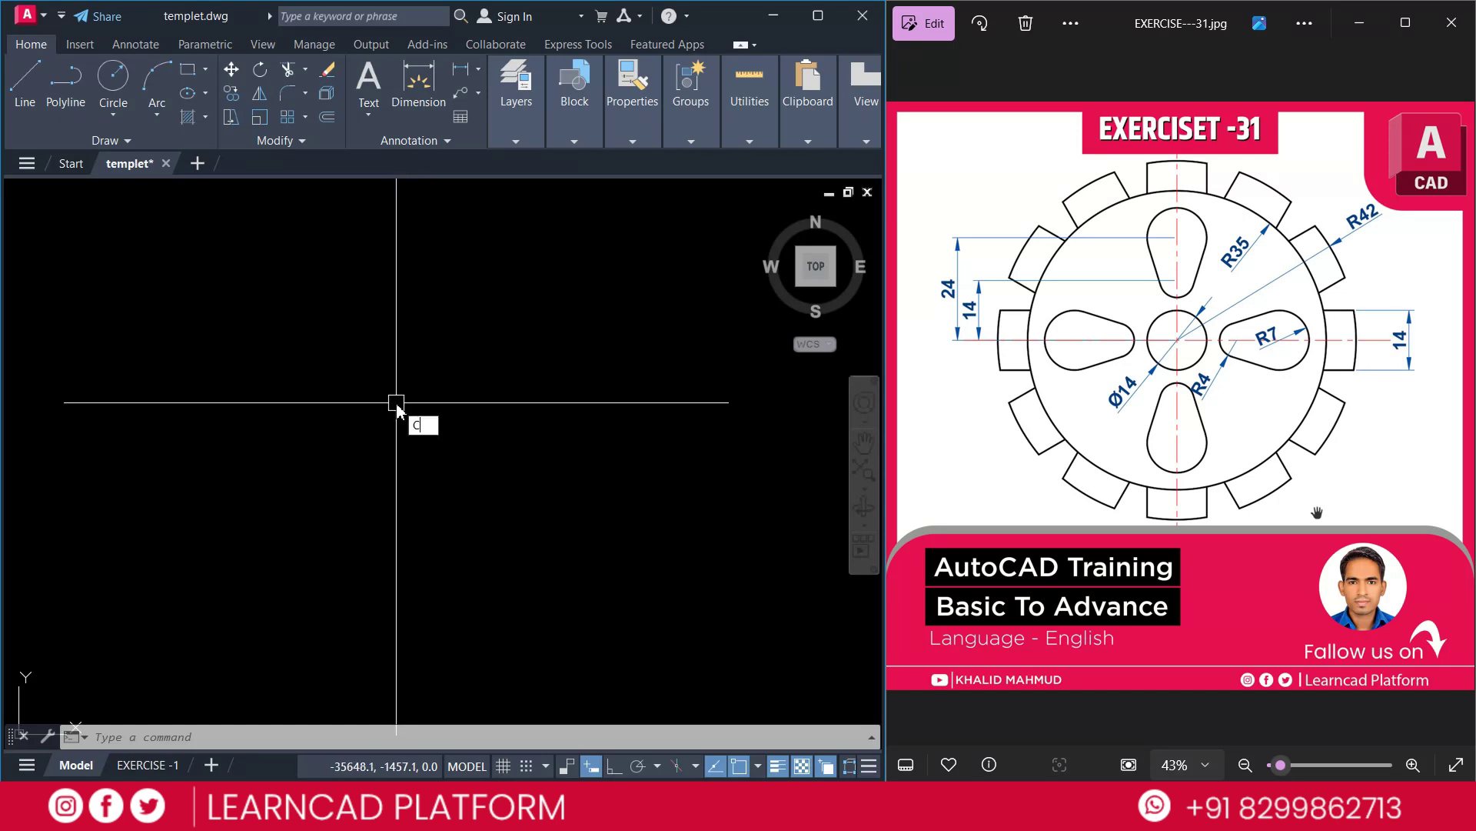
pyautogui.press('Return')
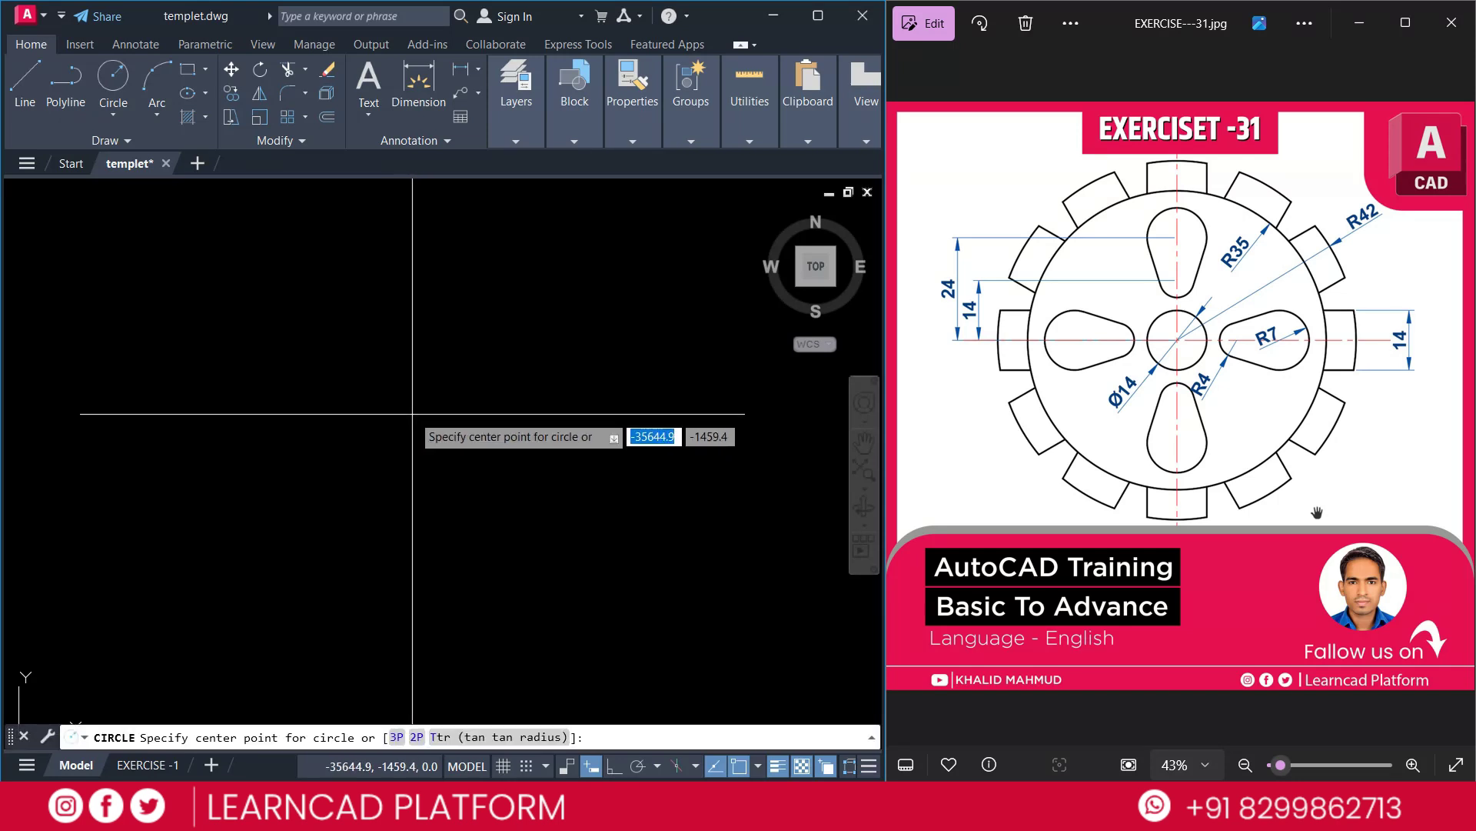
pyautogui.click(413, 414)
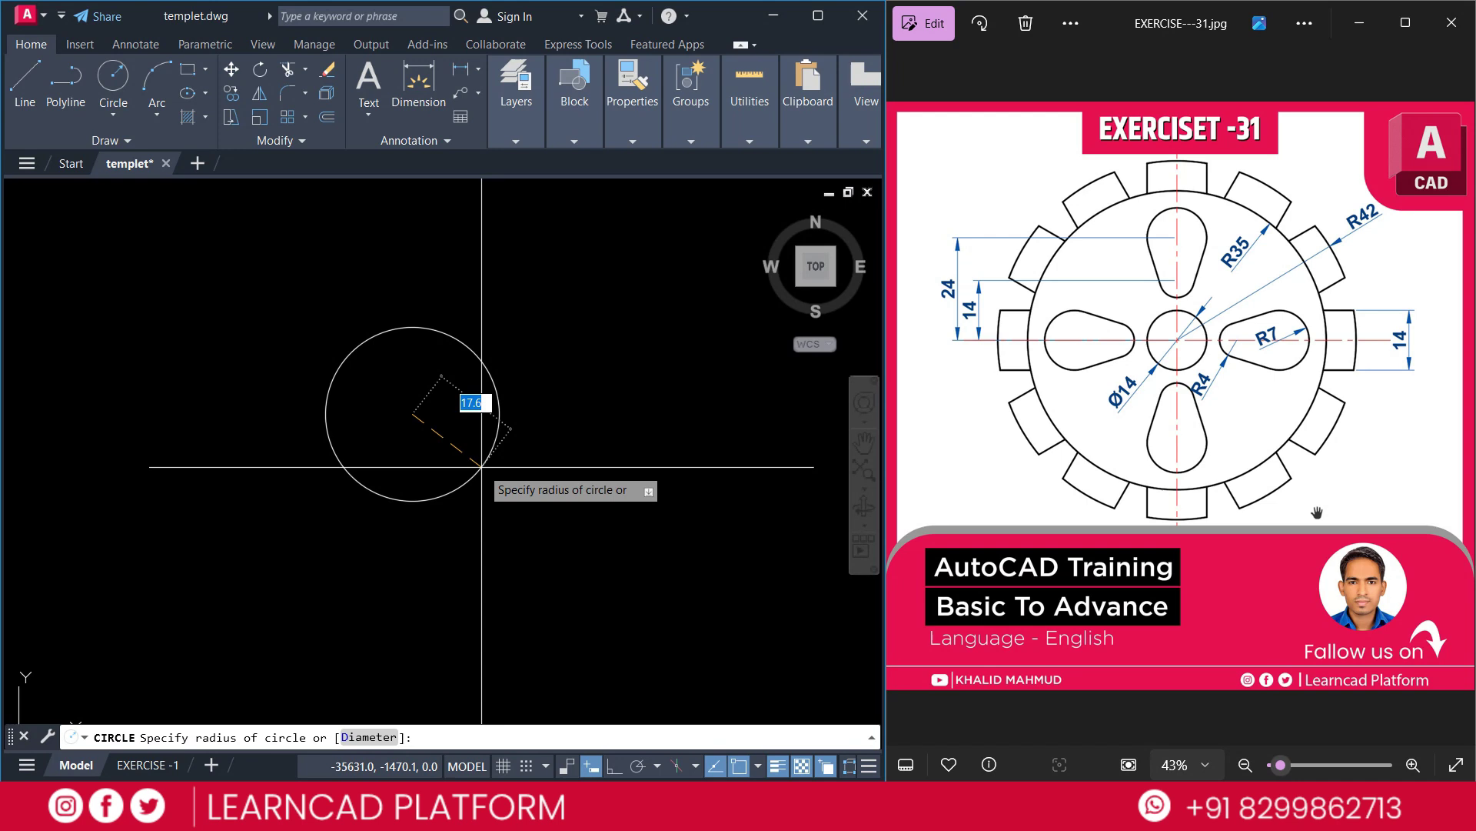
pyautogui.write('D')
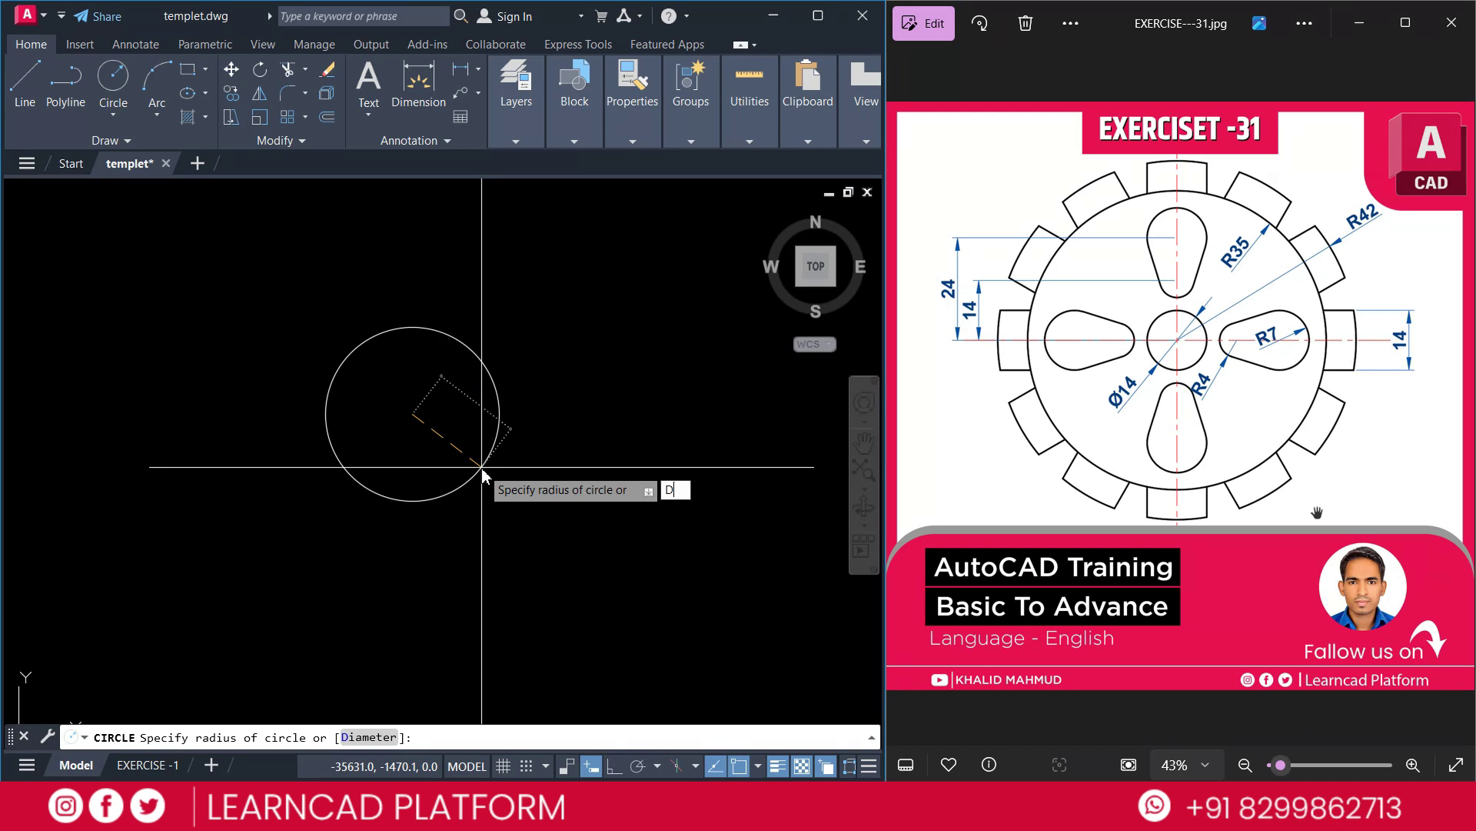
pyautogui.press('Return')
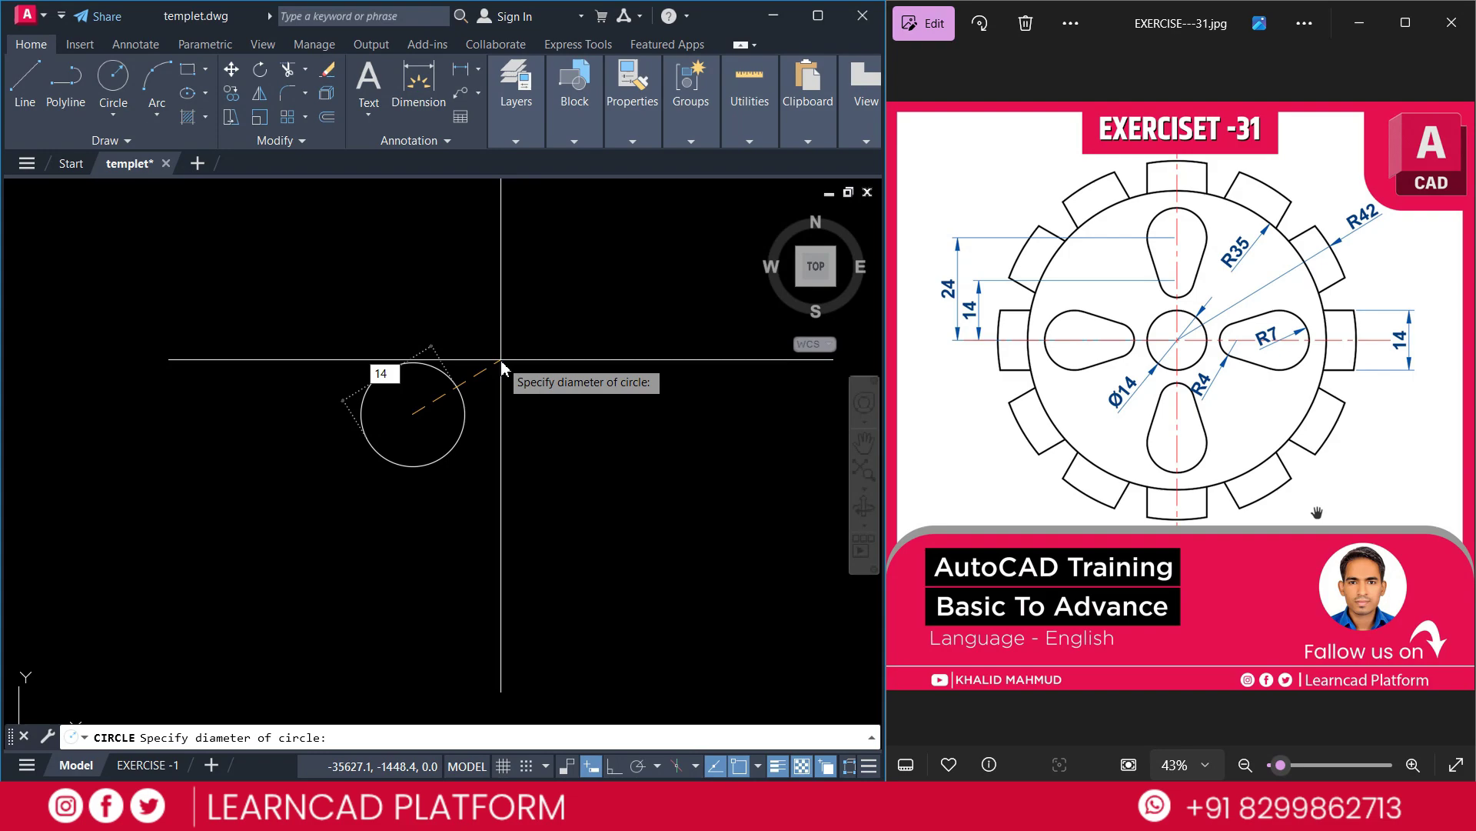
pyautogui.write('14')
pyautogui.press('Return')
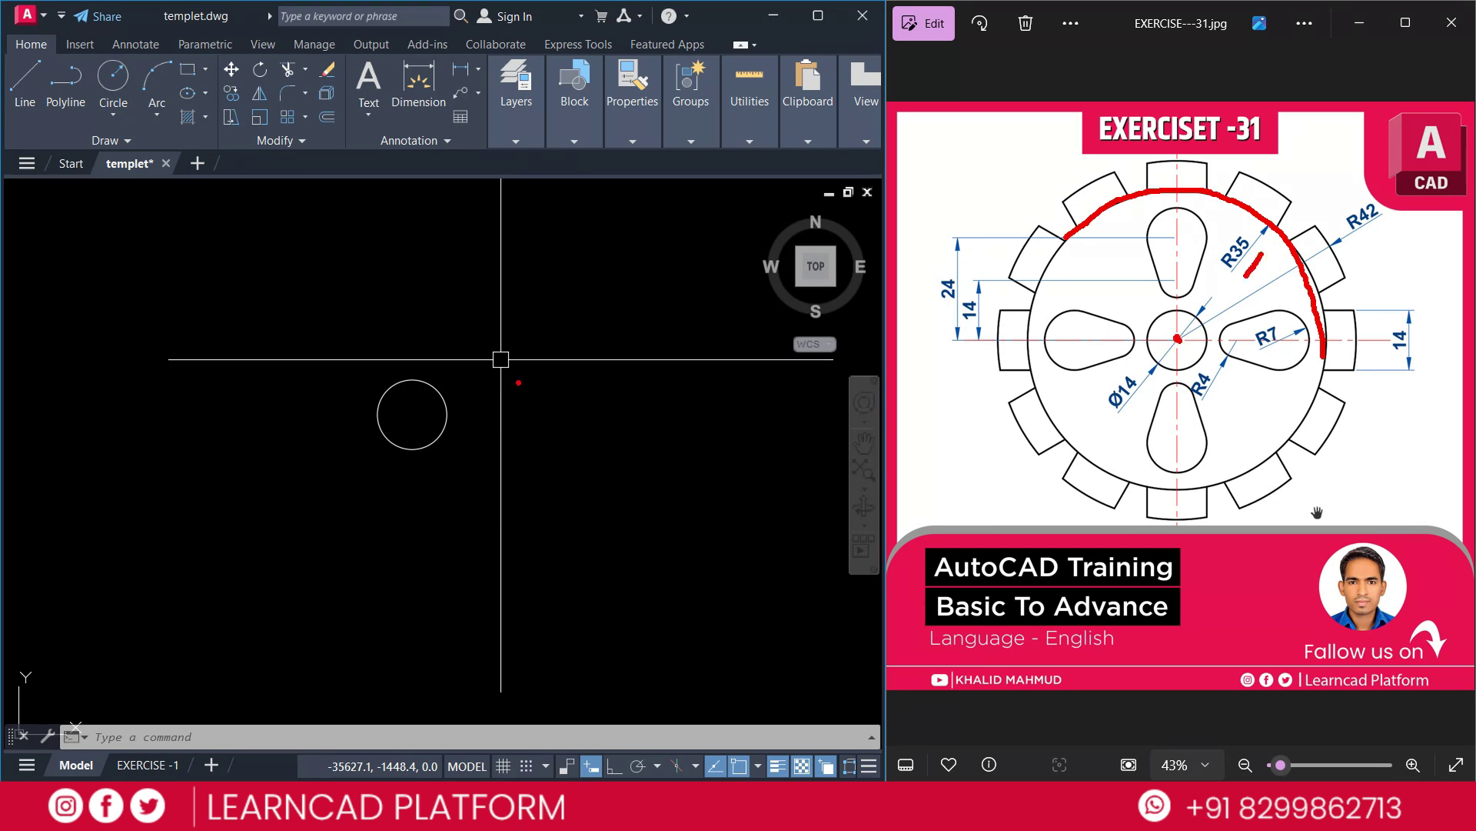
# Draw a circle of radius 35 mm concentric with the hub circle.
pyautogui.write('c')
pyautogui.press('Return')
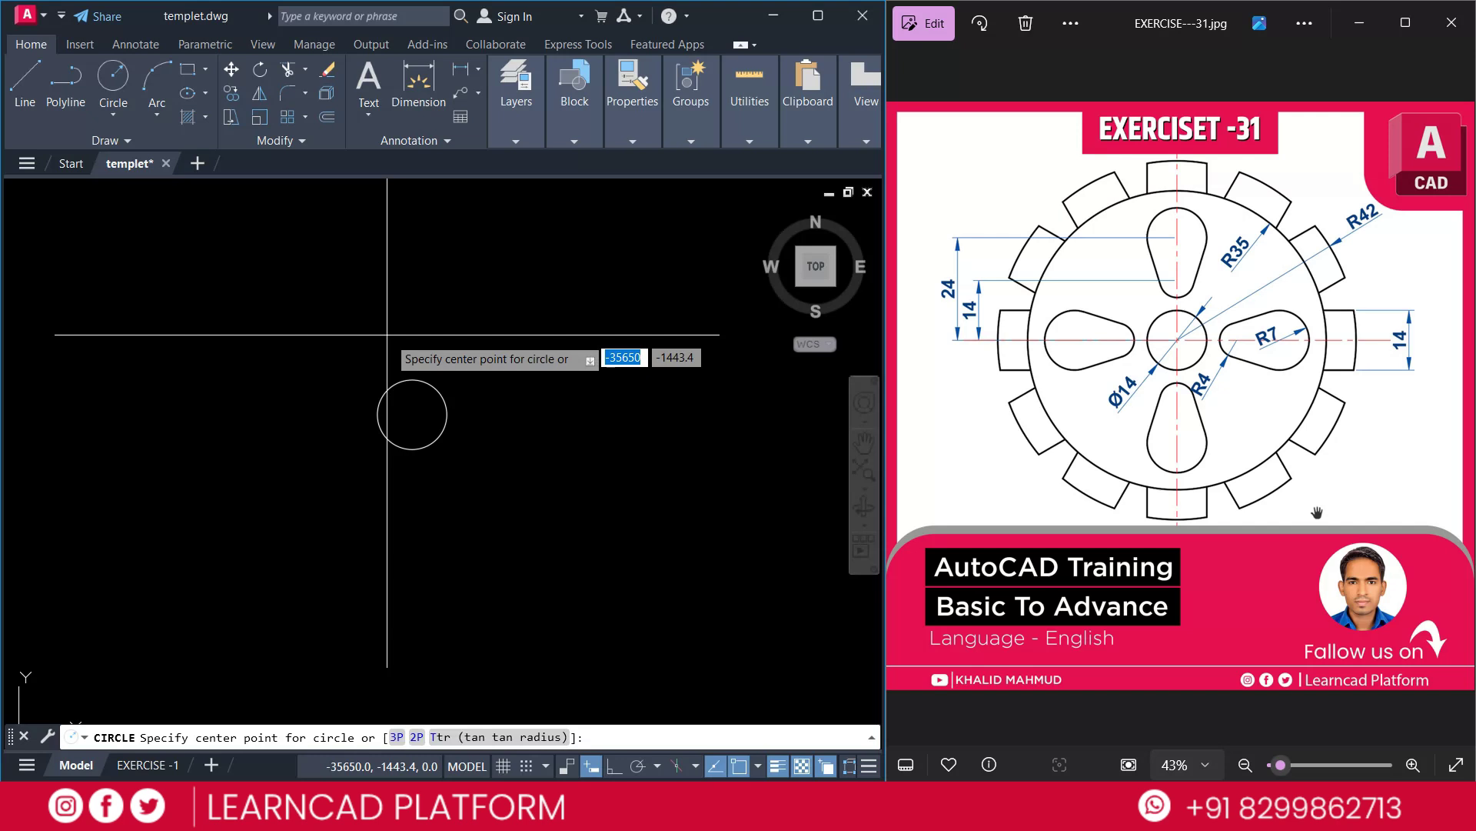
pyautogui.click(413, 413)
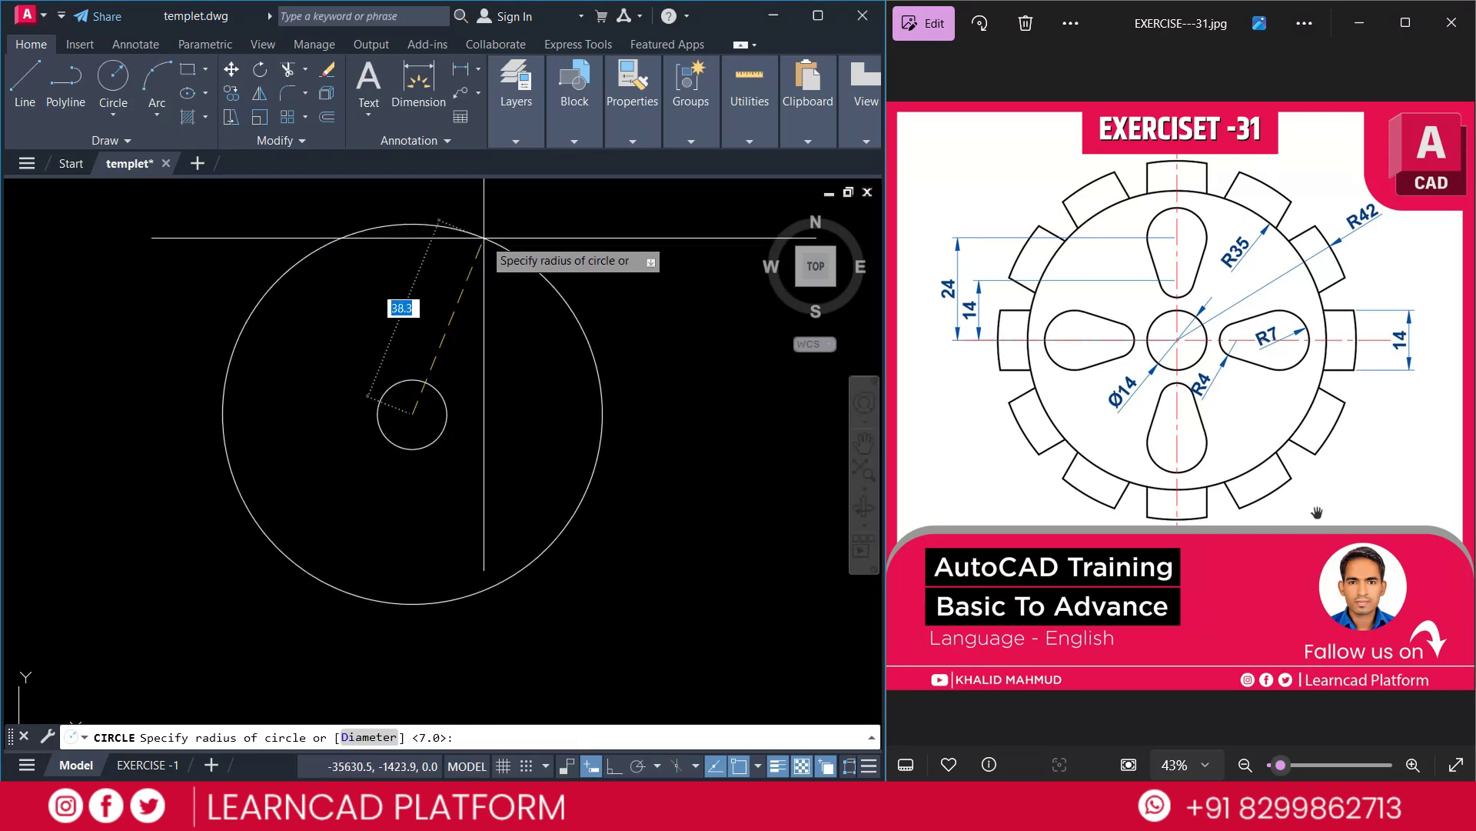
pyautogui.write('35')
pyautogui.press('Return')
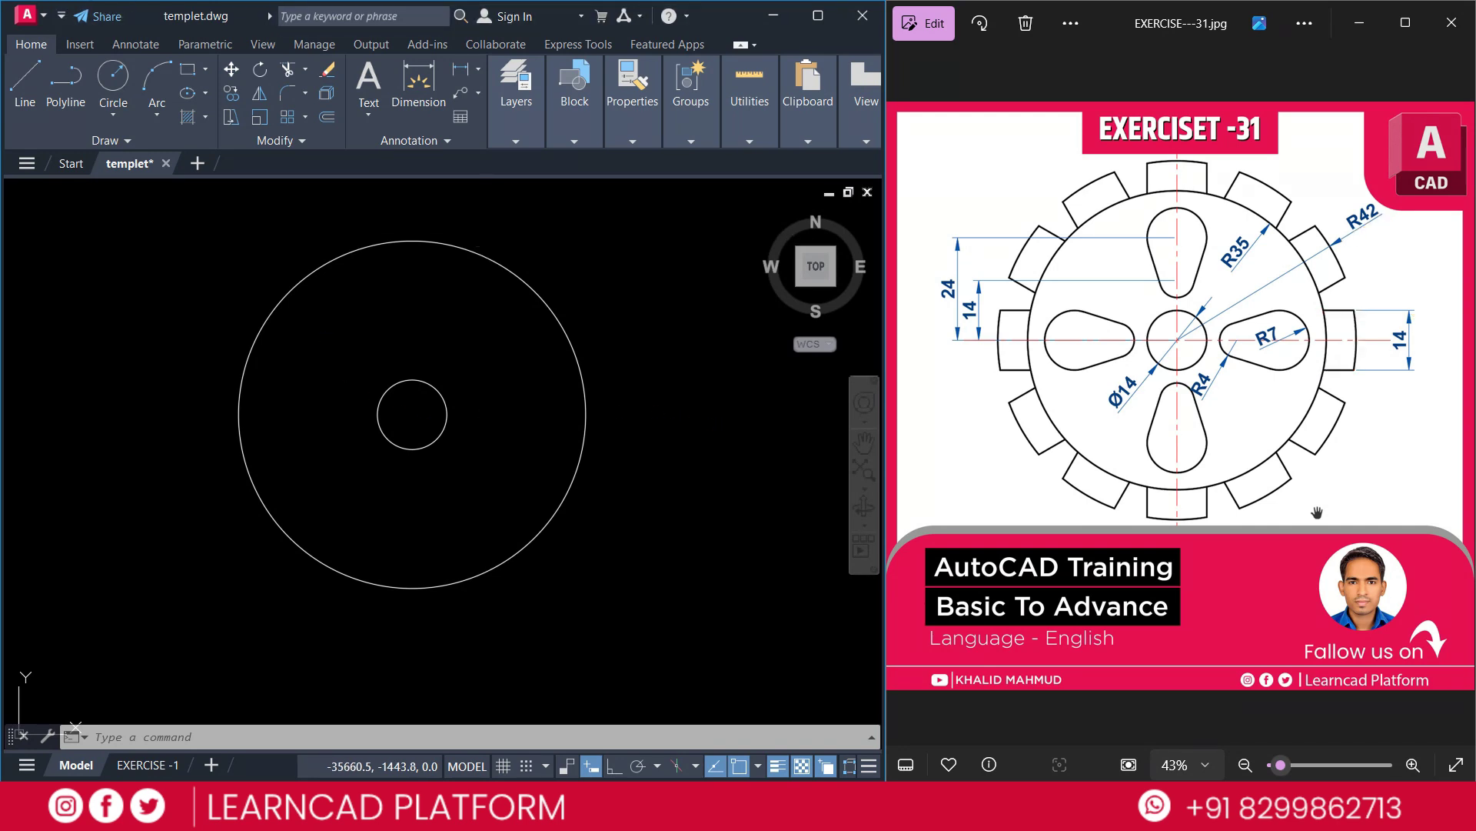
# Draw an outer circle of radius 42 mm from the same center.
pyautogui.write('C')
pyautogui.press('Return')
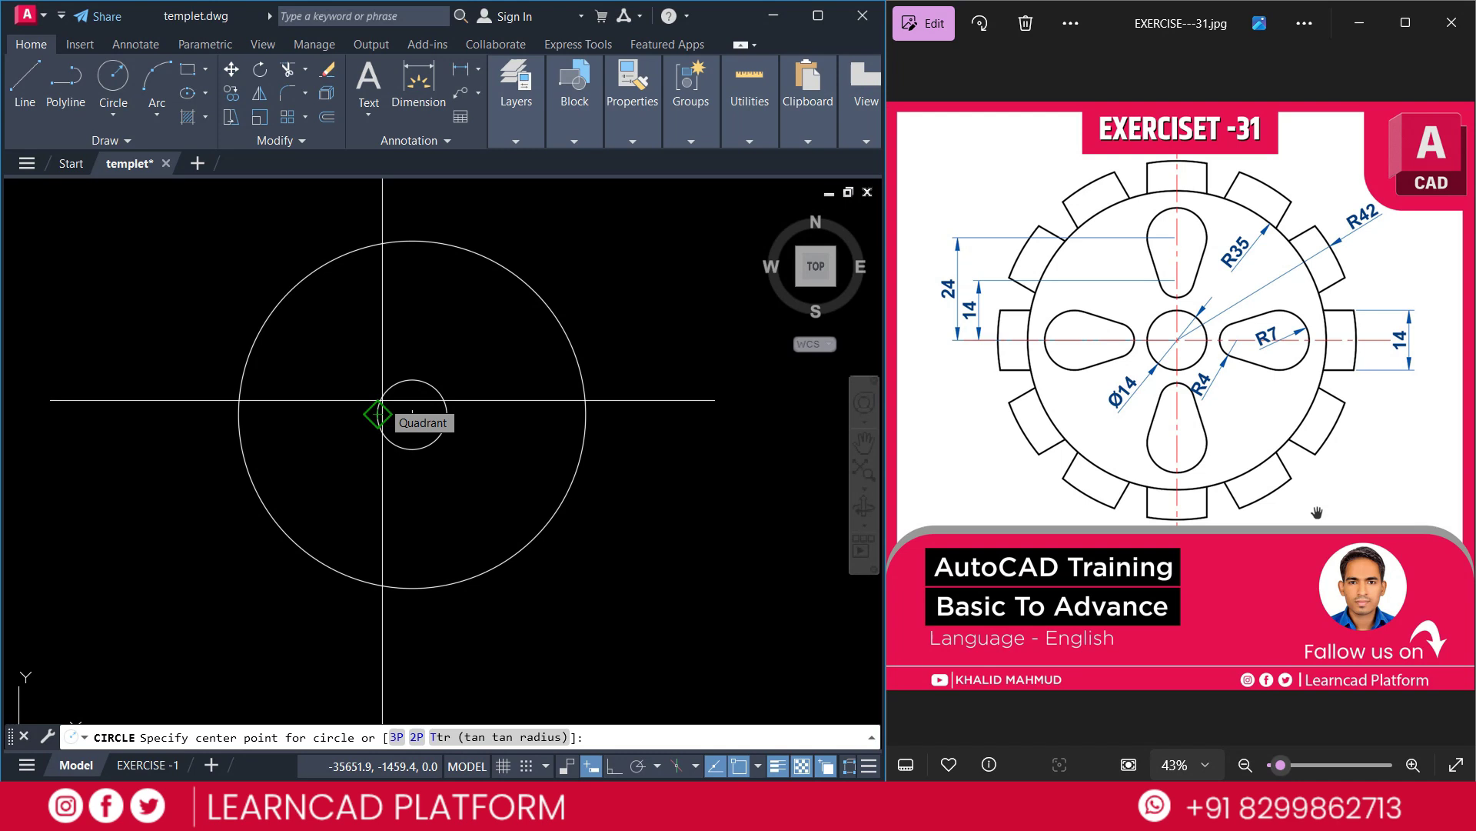
pyautogui.click(412, 414)
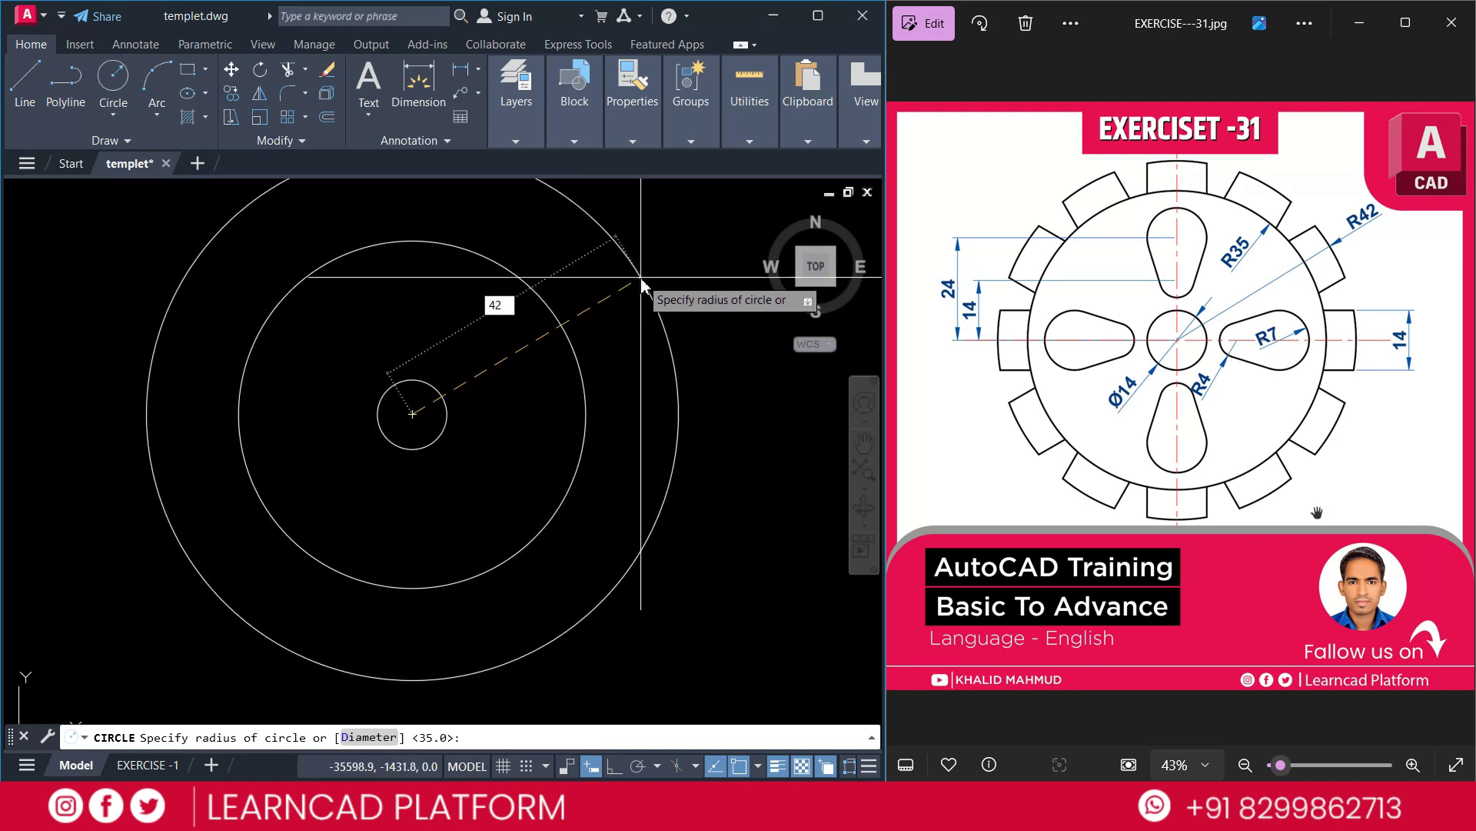
pyautogui.press('Return')
# Draw a horizontal line across the 42 mm radius circle from its left quadrant to its right quadrant.
pyautogui.press('l')
pyautogui.press('Return')
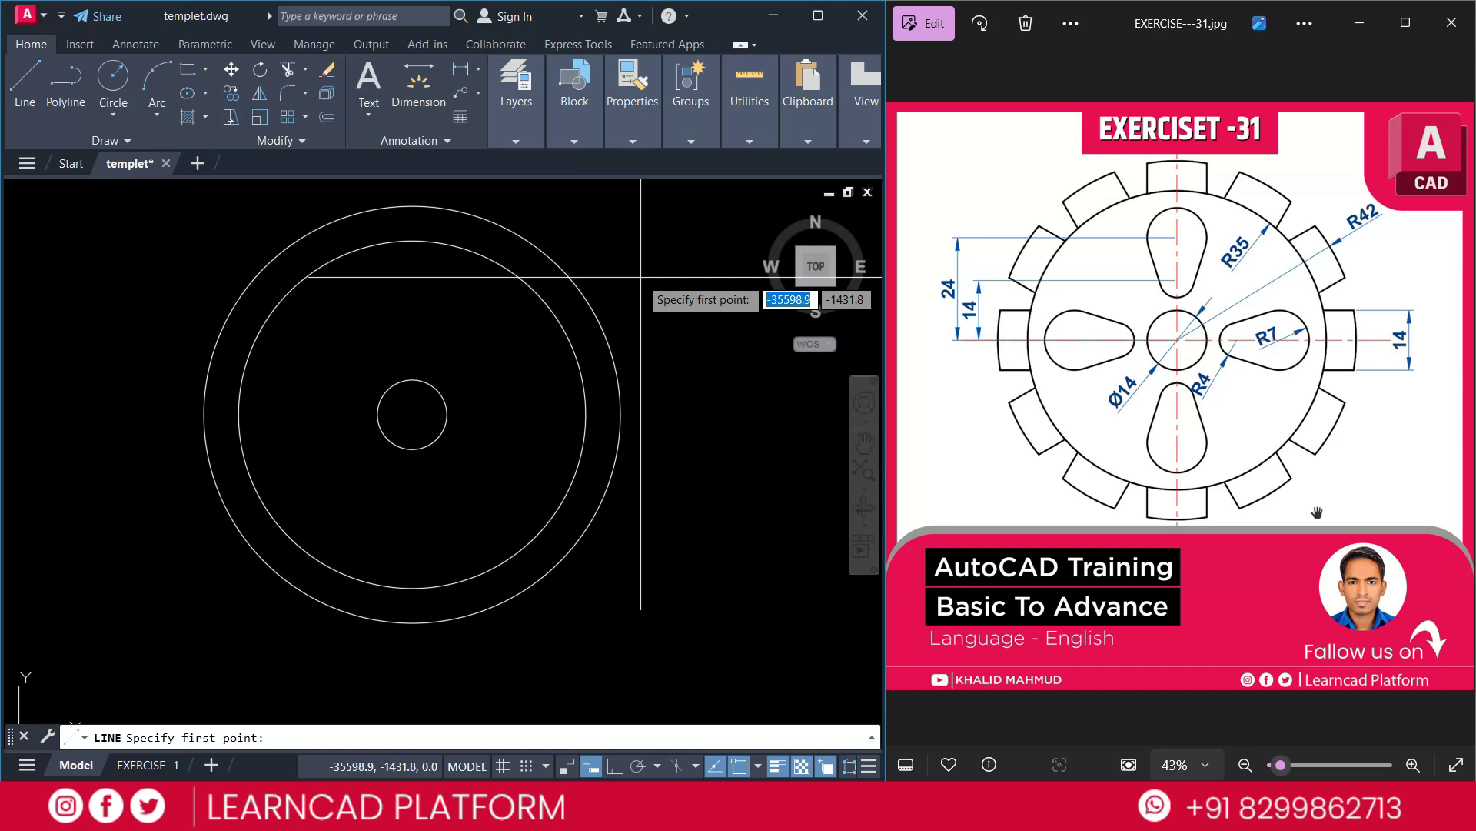
pyautogui.click(204, 414)
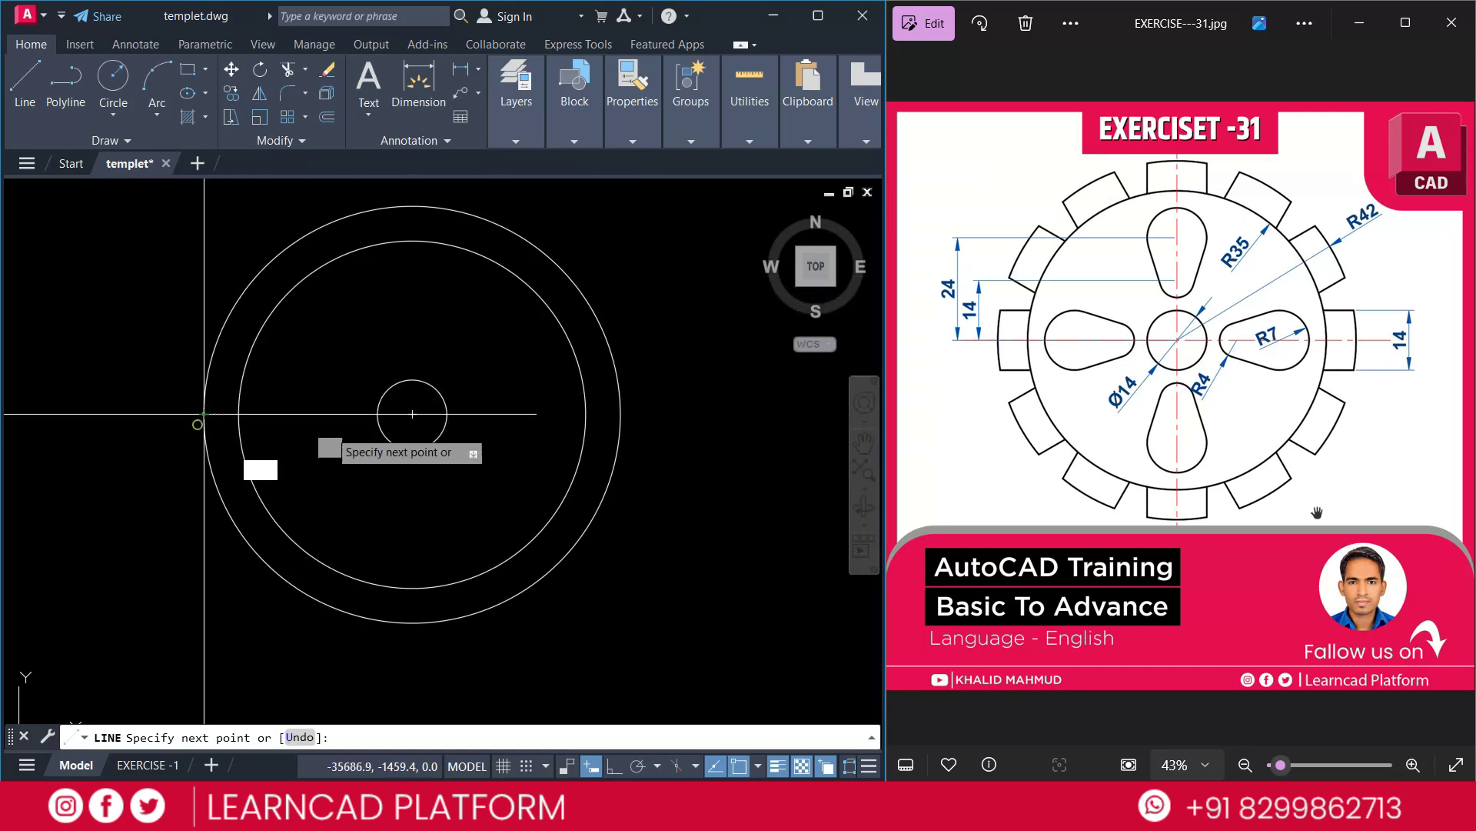
pyautogui.click(619, 414)
pyautogui.press('Return')
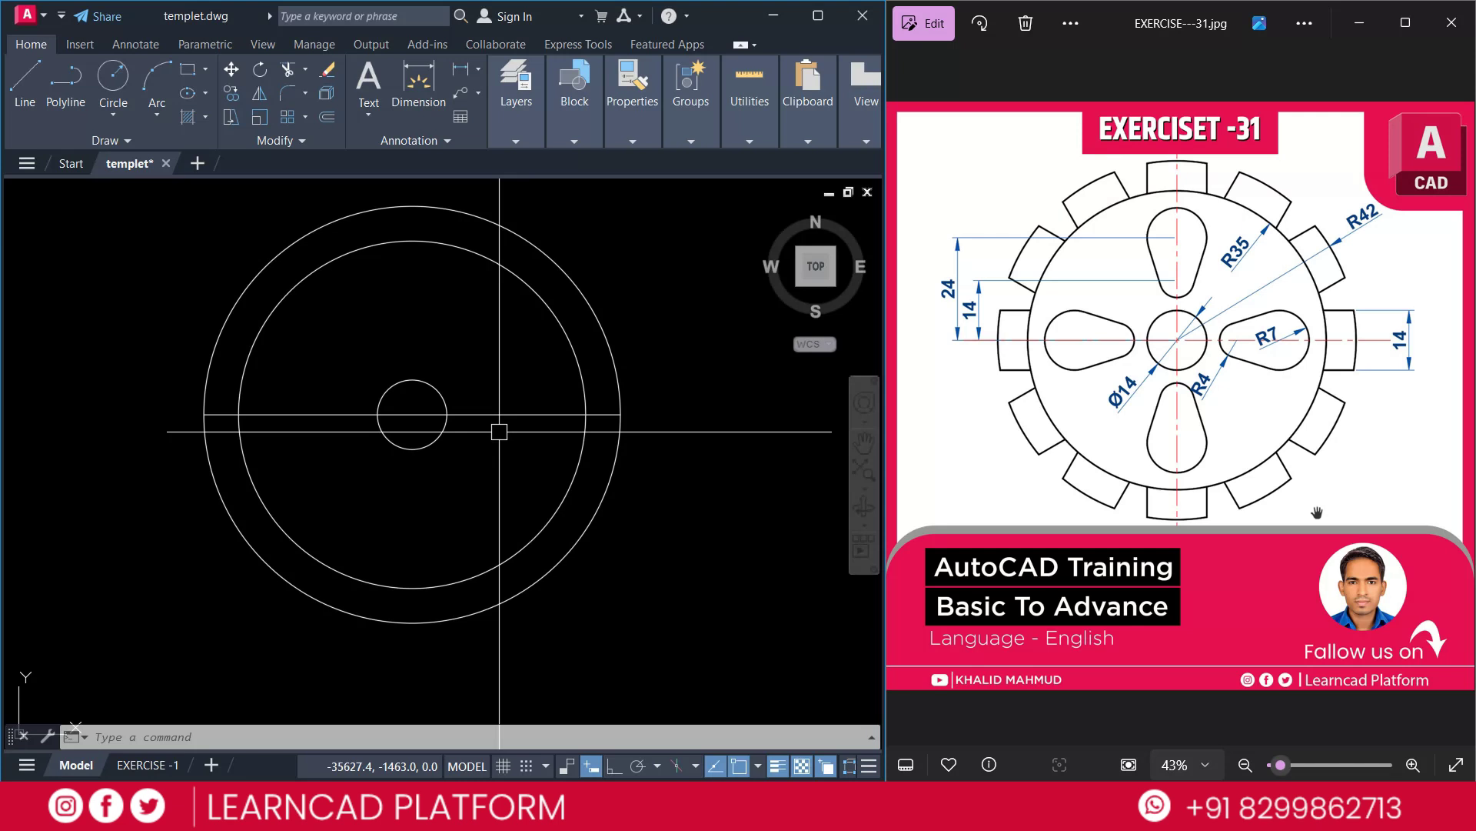
# Change the horizontal line's linetype to CENTER and its color to Red.
pyautogui.click(497, 414)
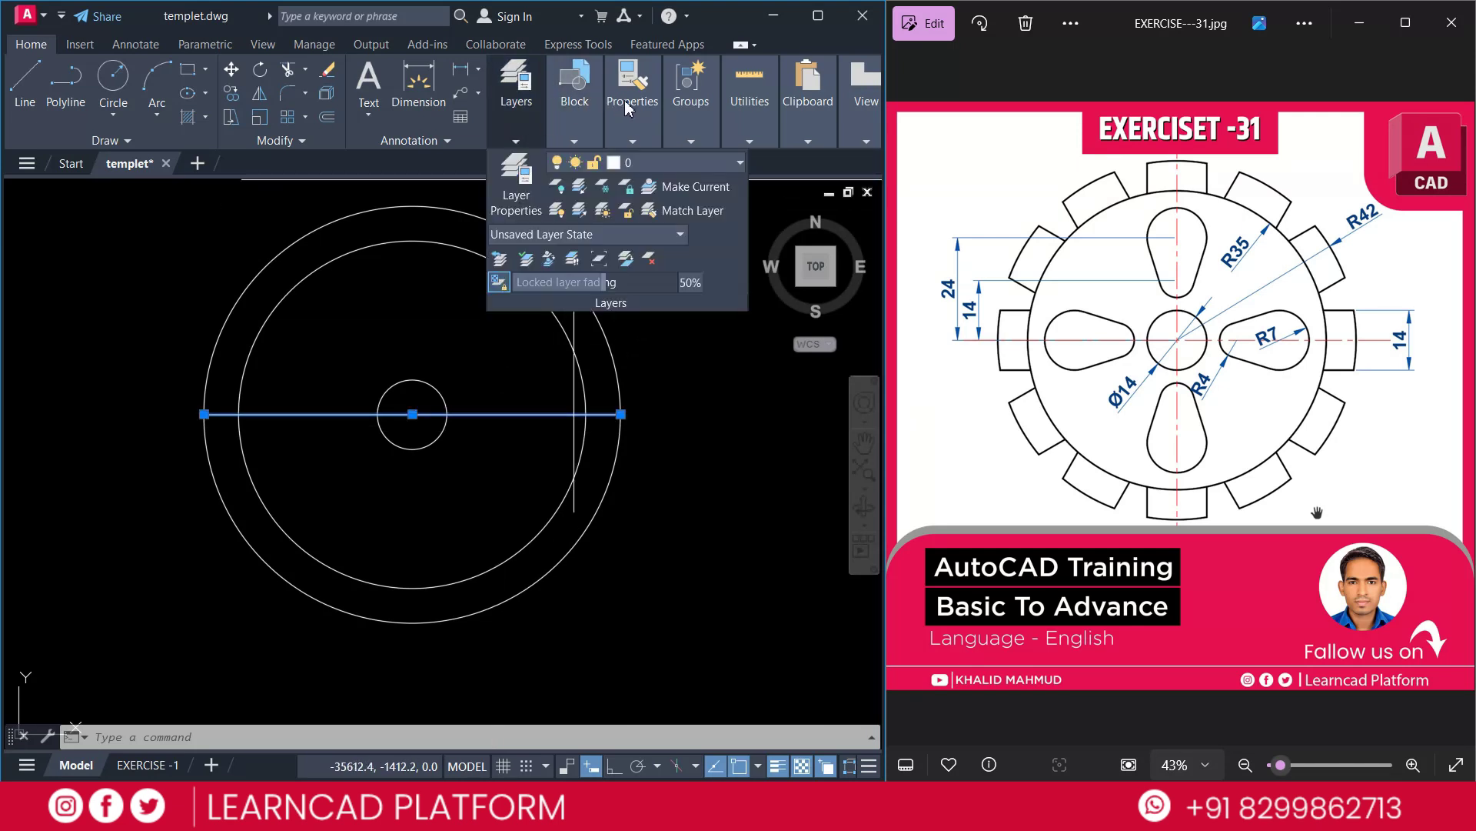
pyautogui.moveTo(629, 108)
pyautogui.click(711, 209)
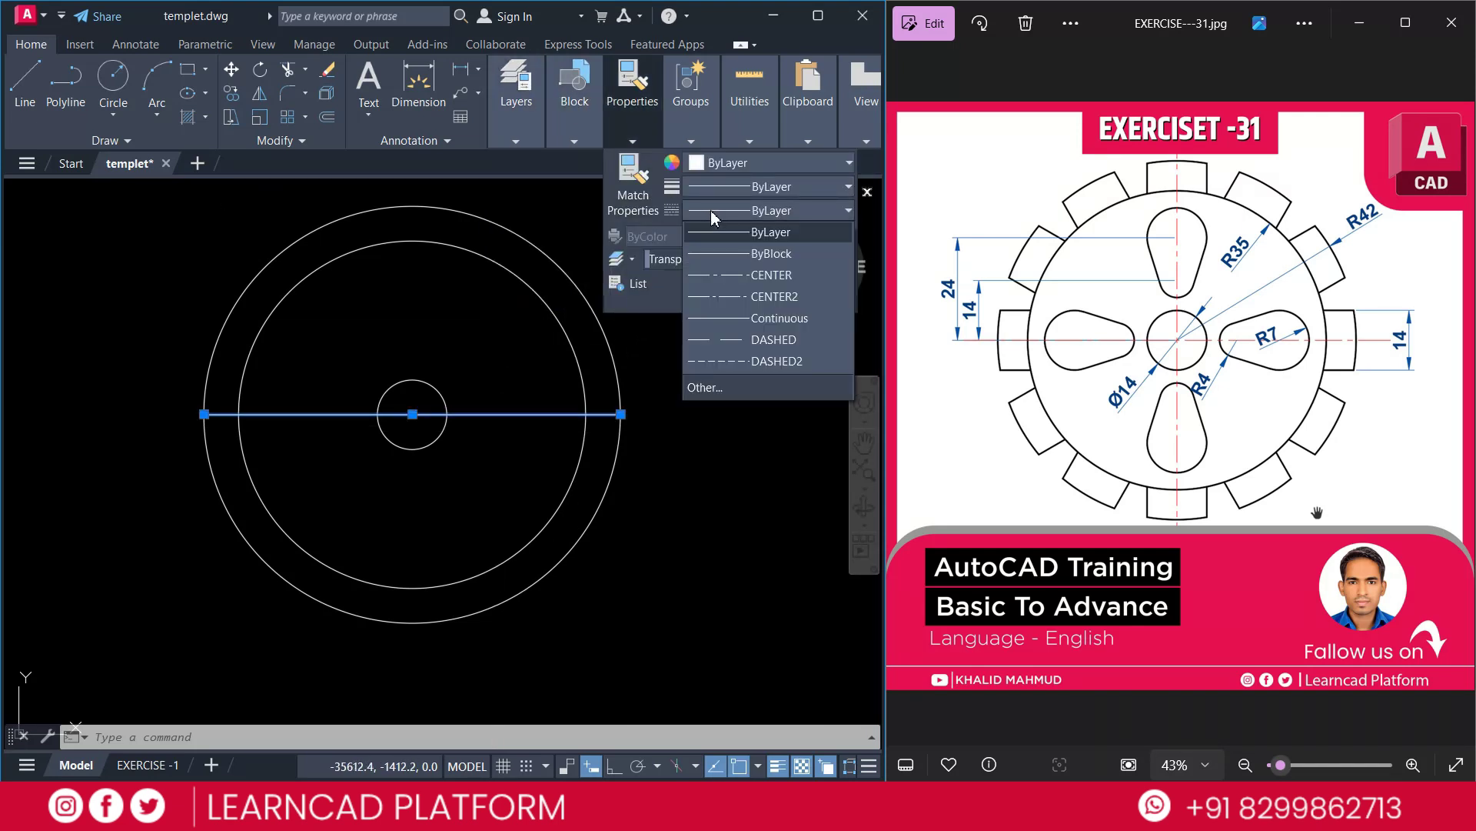
pyautogui.click(728, 276)
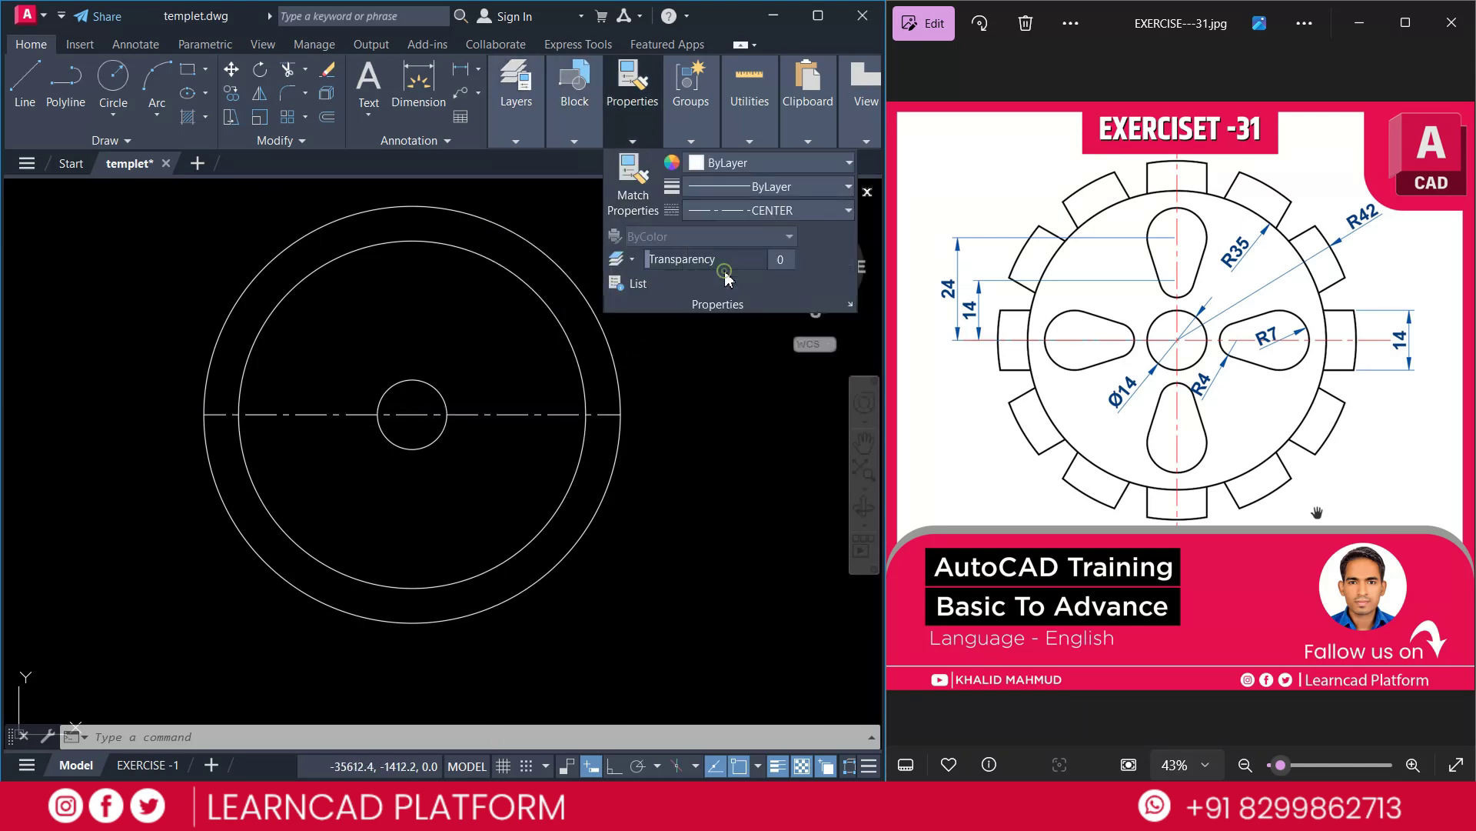
pyautogui.click(749, 163)
pyautogui.click(719, 183)
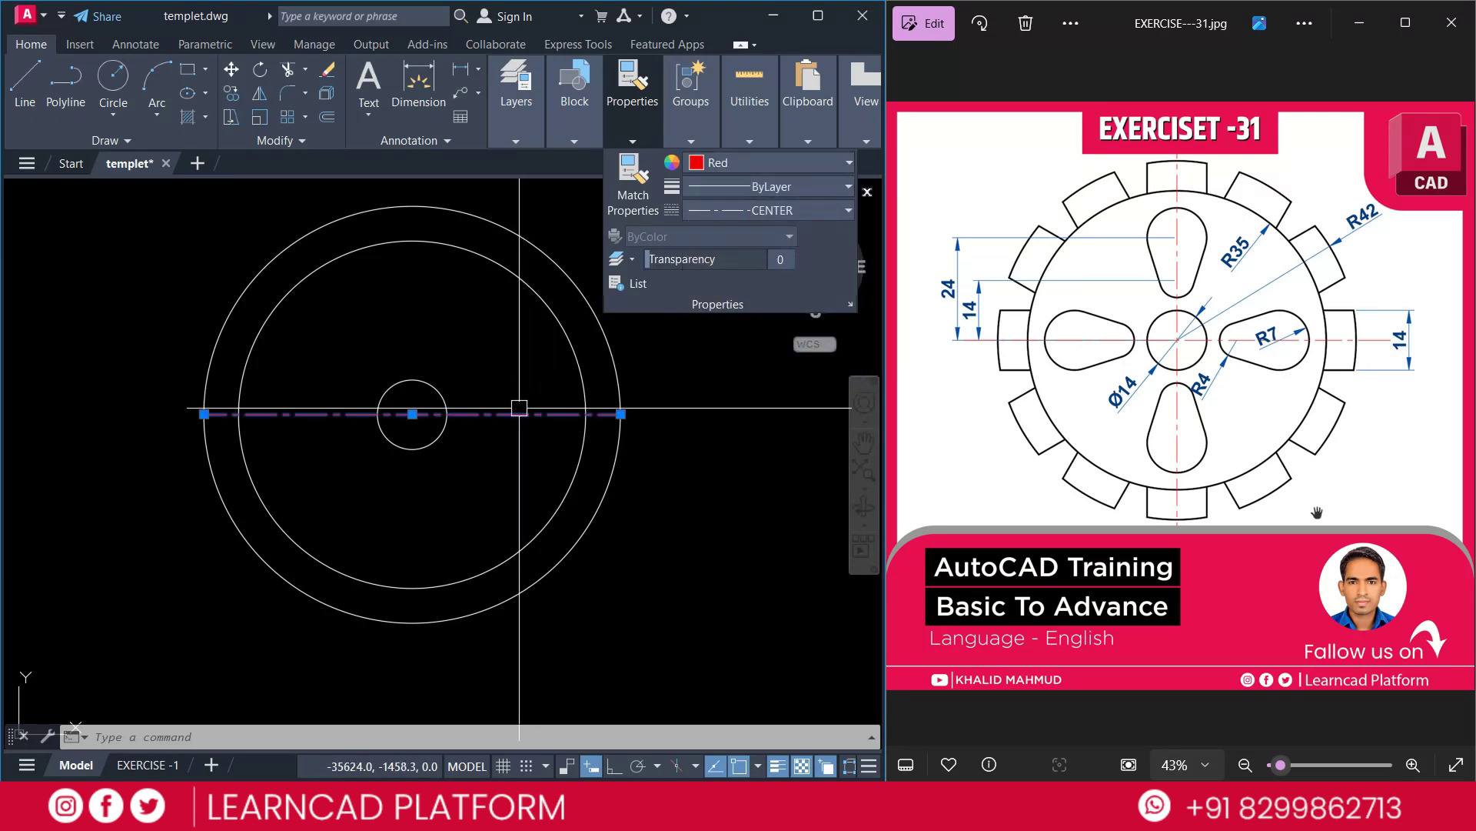
# Rotate a copy of the horizontal centerline about the circles' center to make a vertical centerline.
pyautogui.click(511, 419)
pyautogui.click(505, 429)
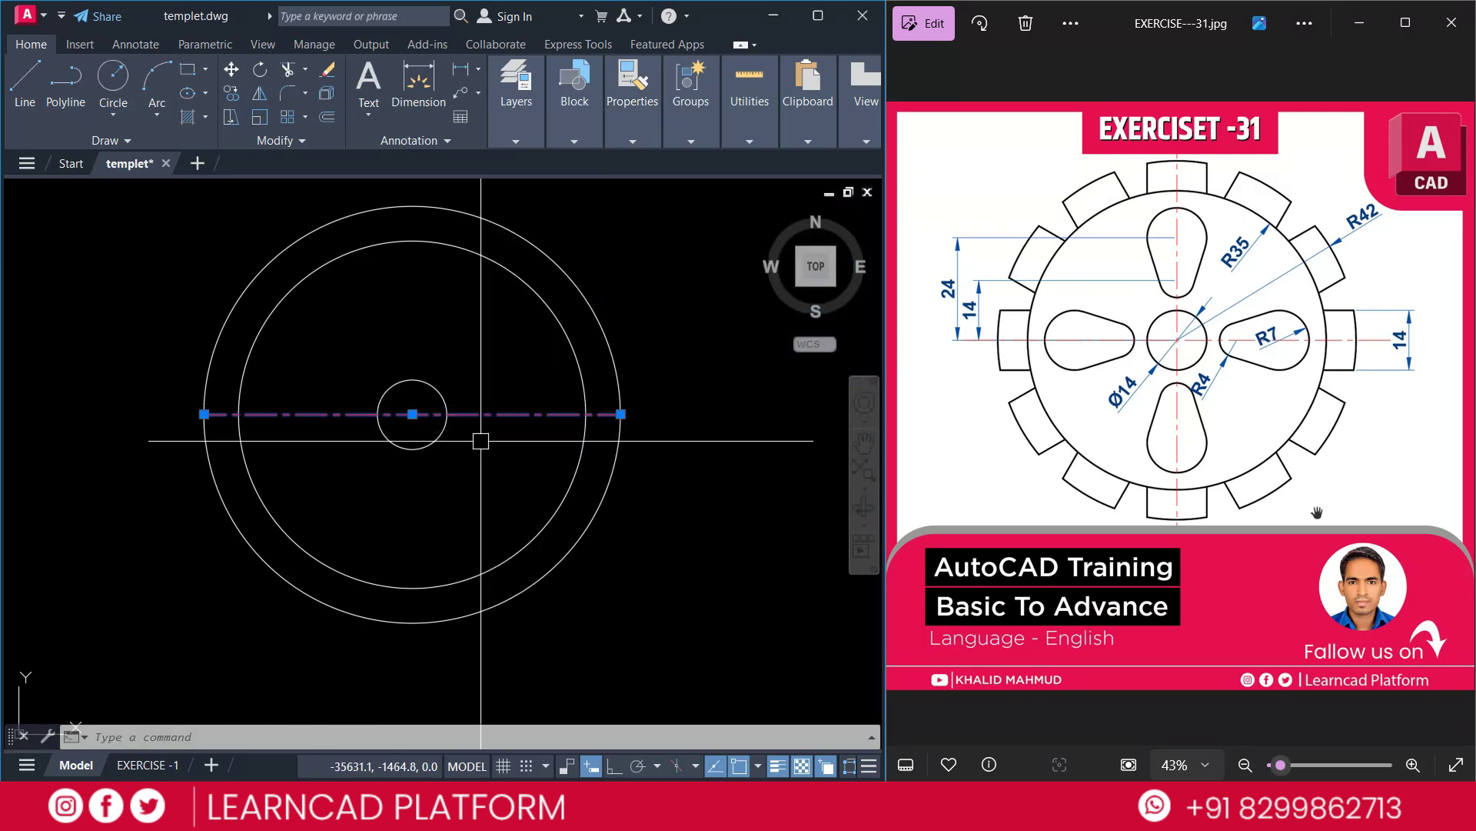
pyautogui.write('ro')
pyautogui.press('Return')
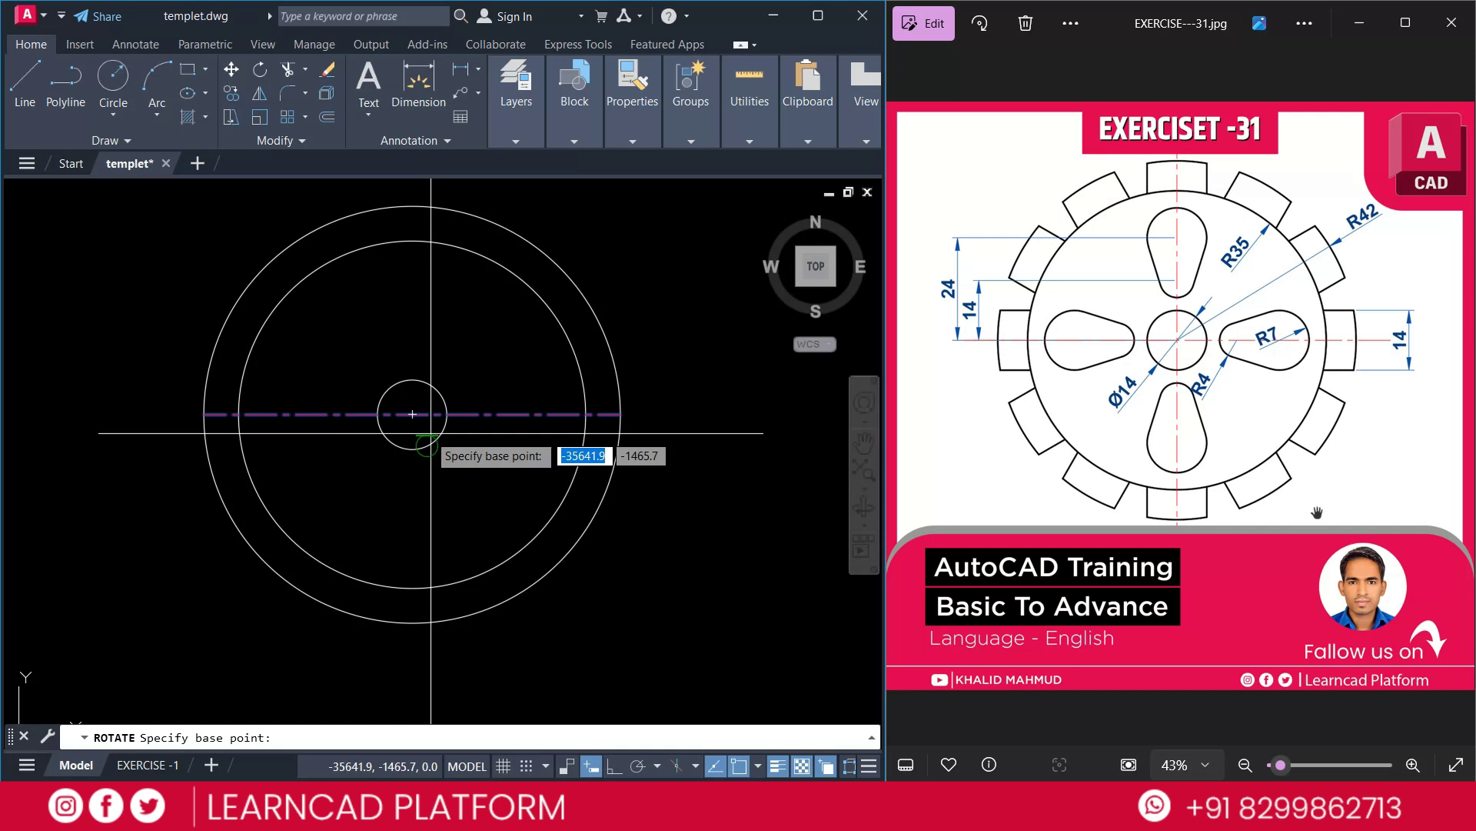
pyautogui.click(412, 414)
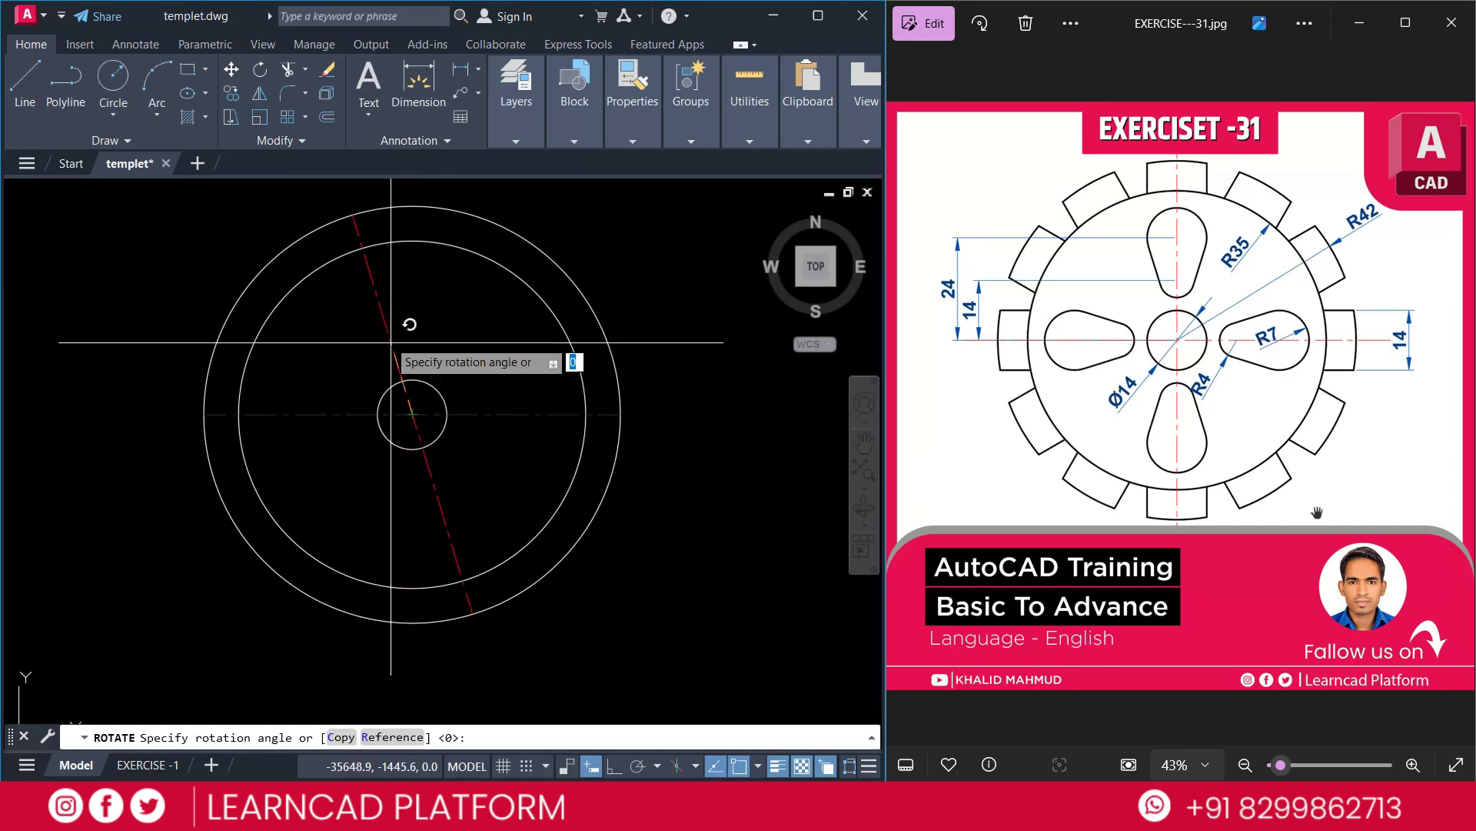
pyautogui.write('C')
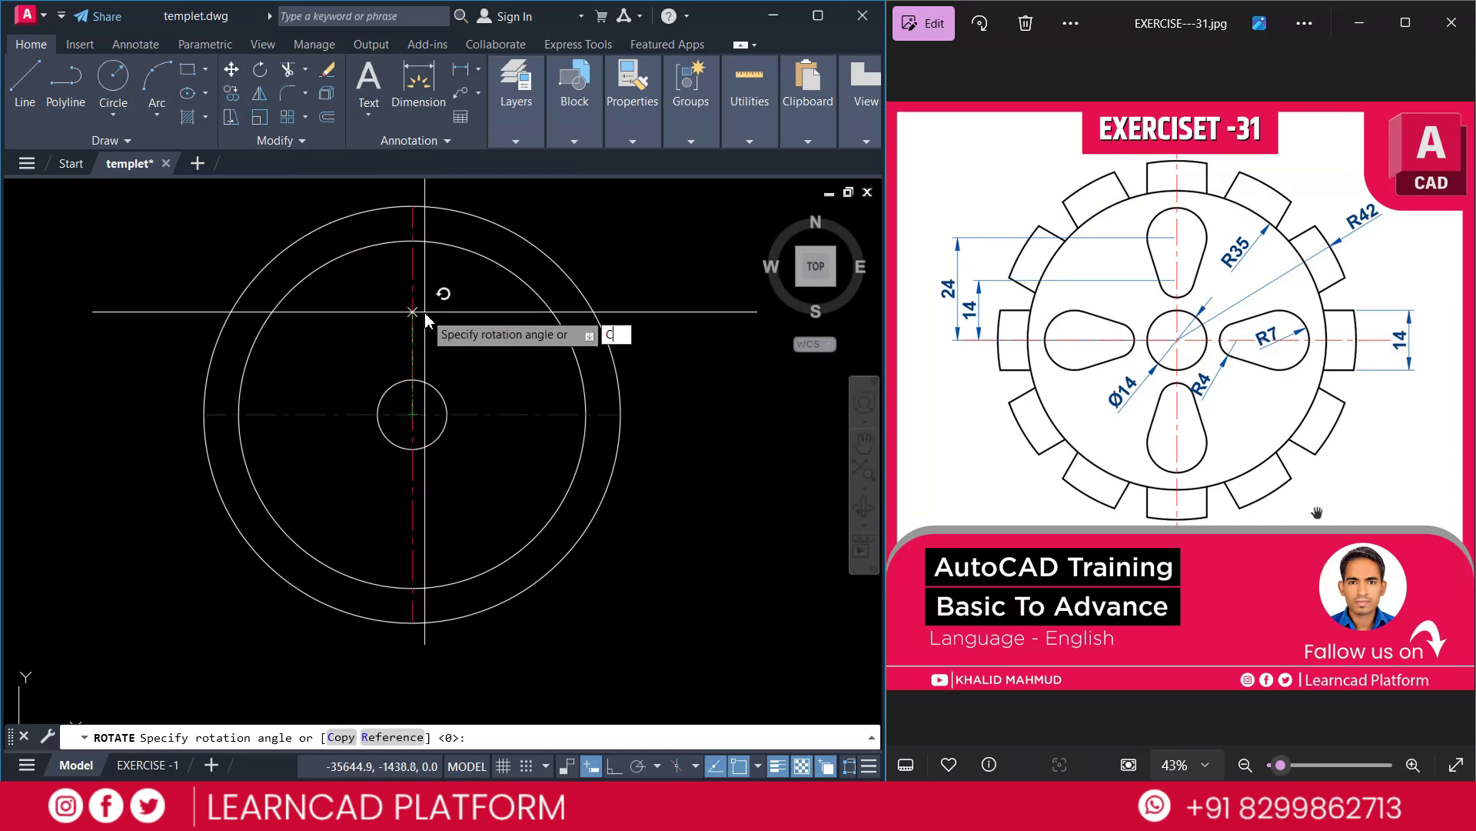
pyautogui.press('Return')
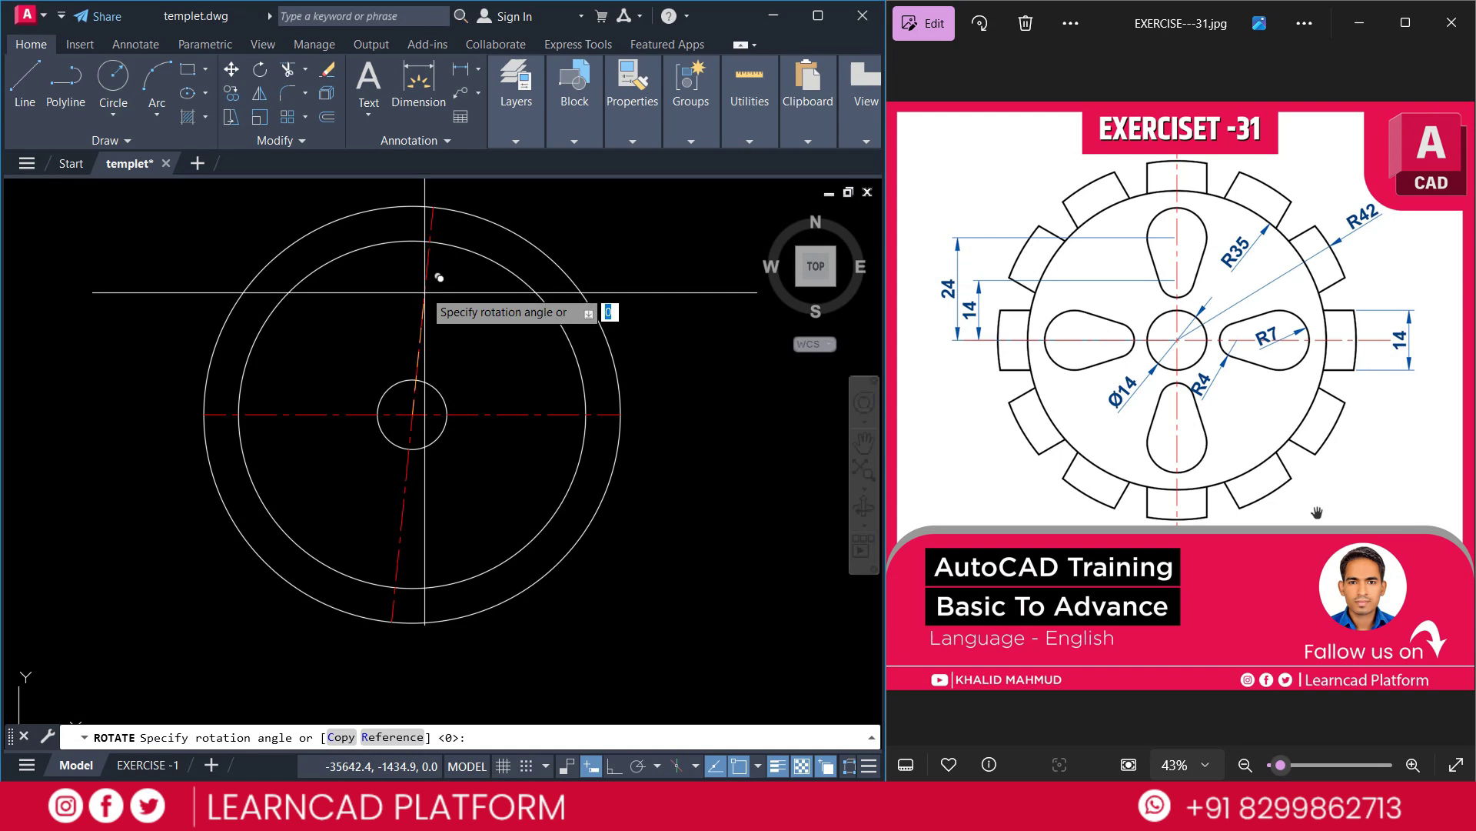
pyautogui.click(412, 206)
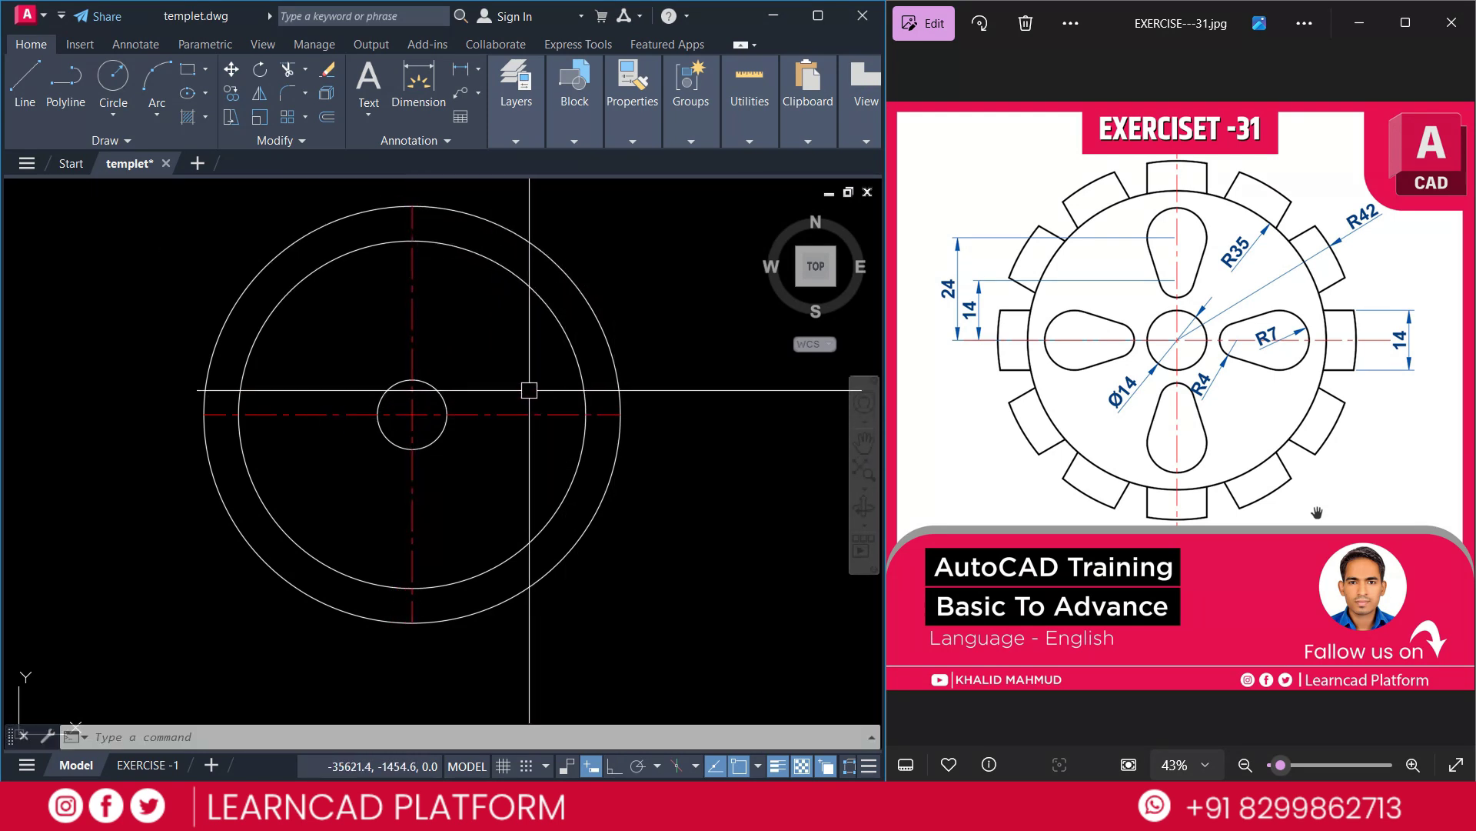
# Offset the horizontal centerline by 7 mm both above and below.
pyautogui.write('o')
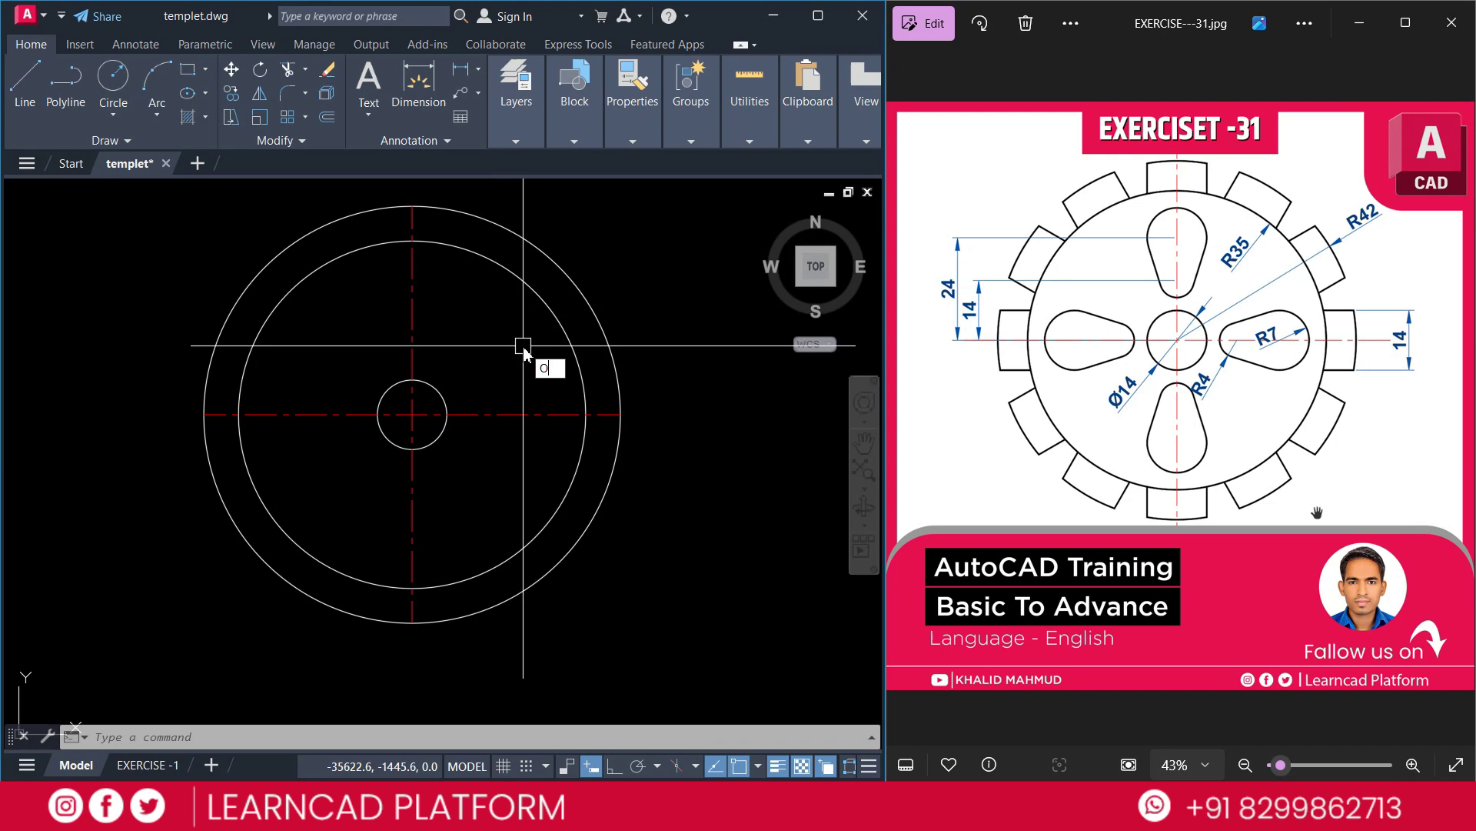
pyautogui.press('Return')
pyautogui.write('7')
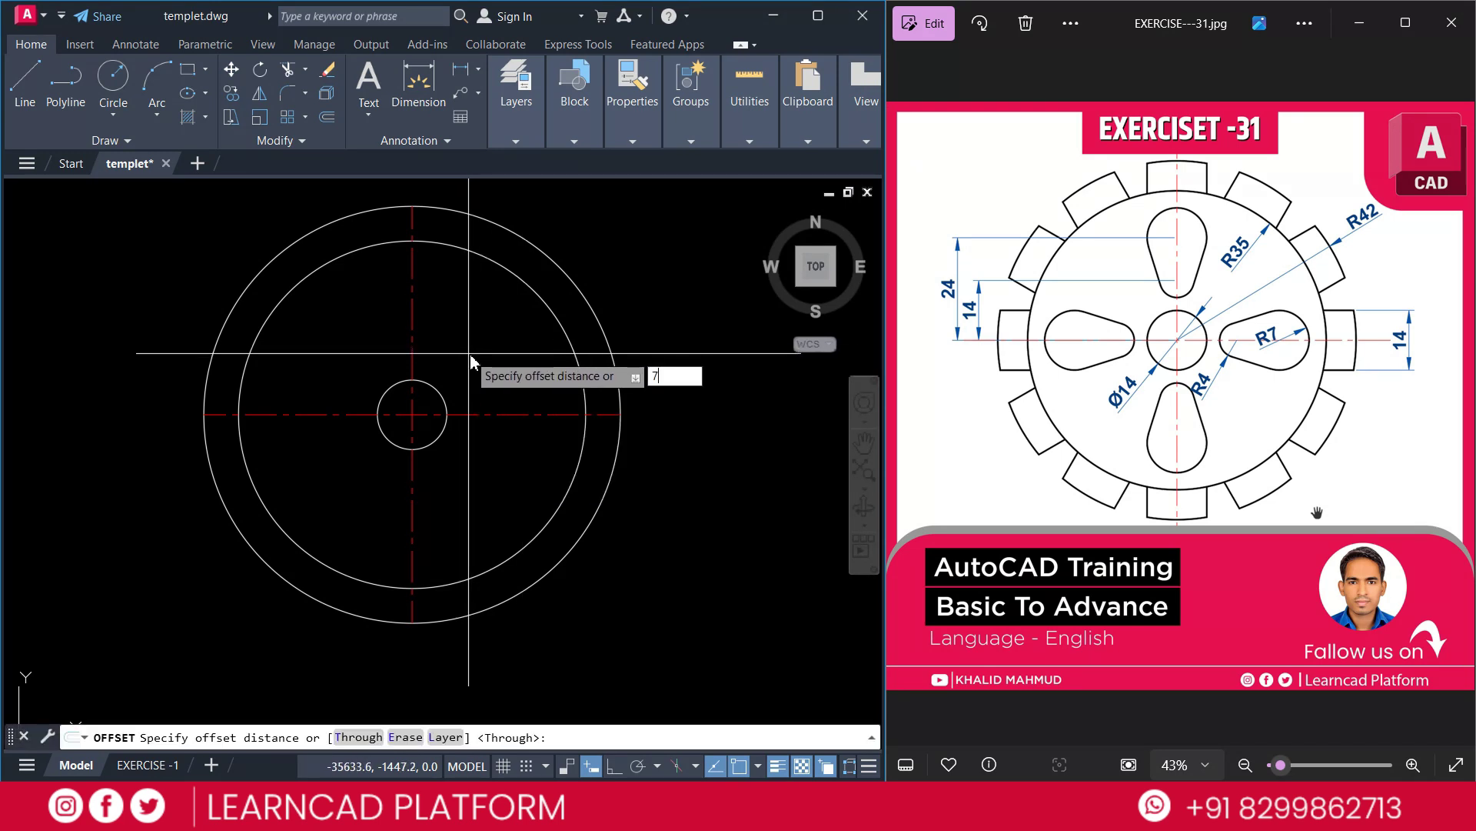
pyautogui.press('Return')
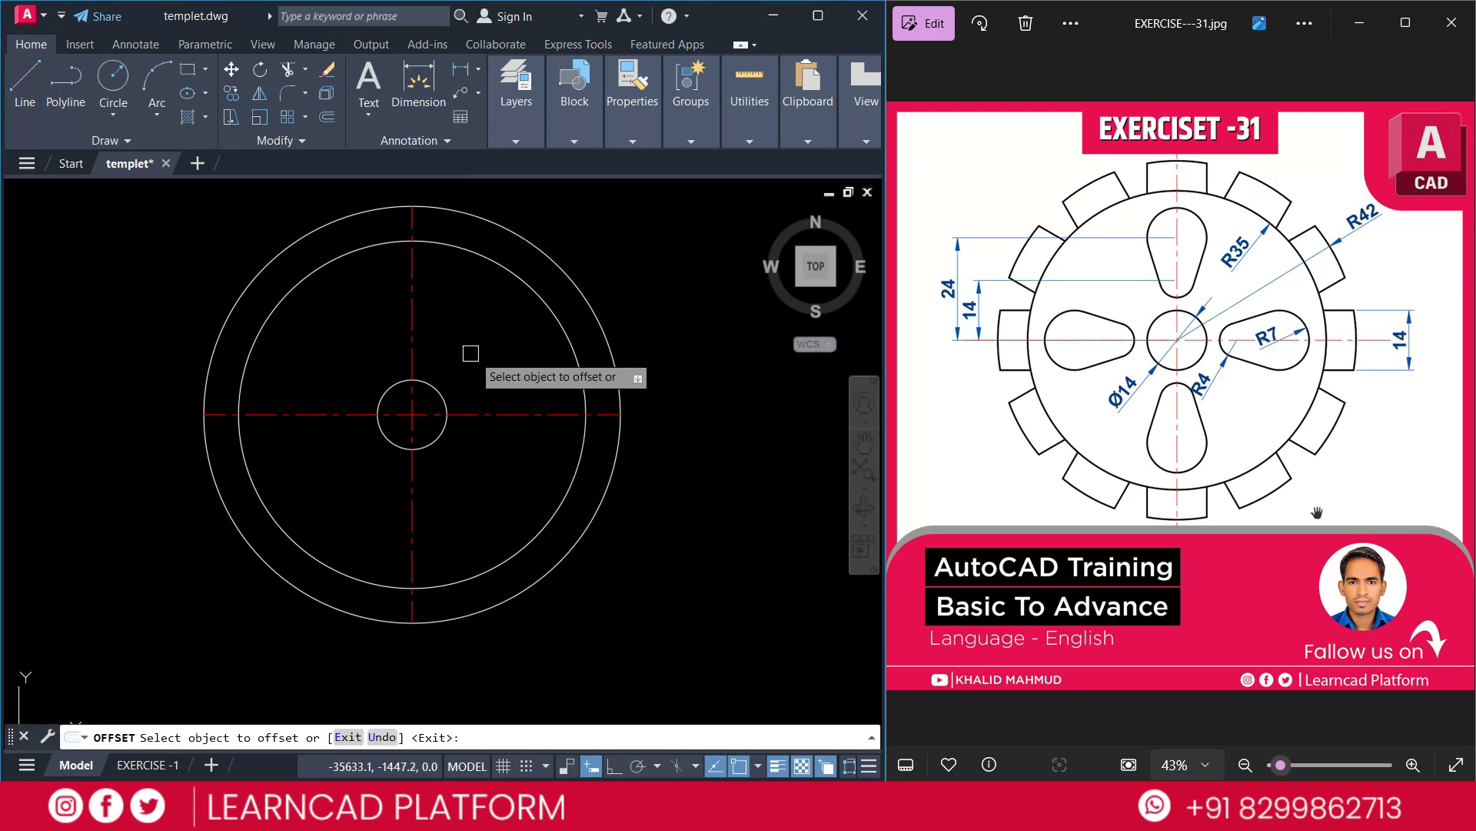
pyautogui.click(505, 414)
pyautogui.click(483, 331)
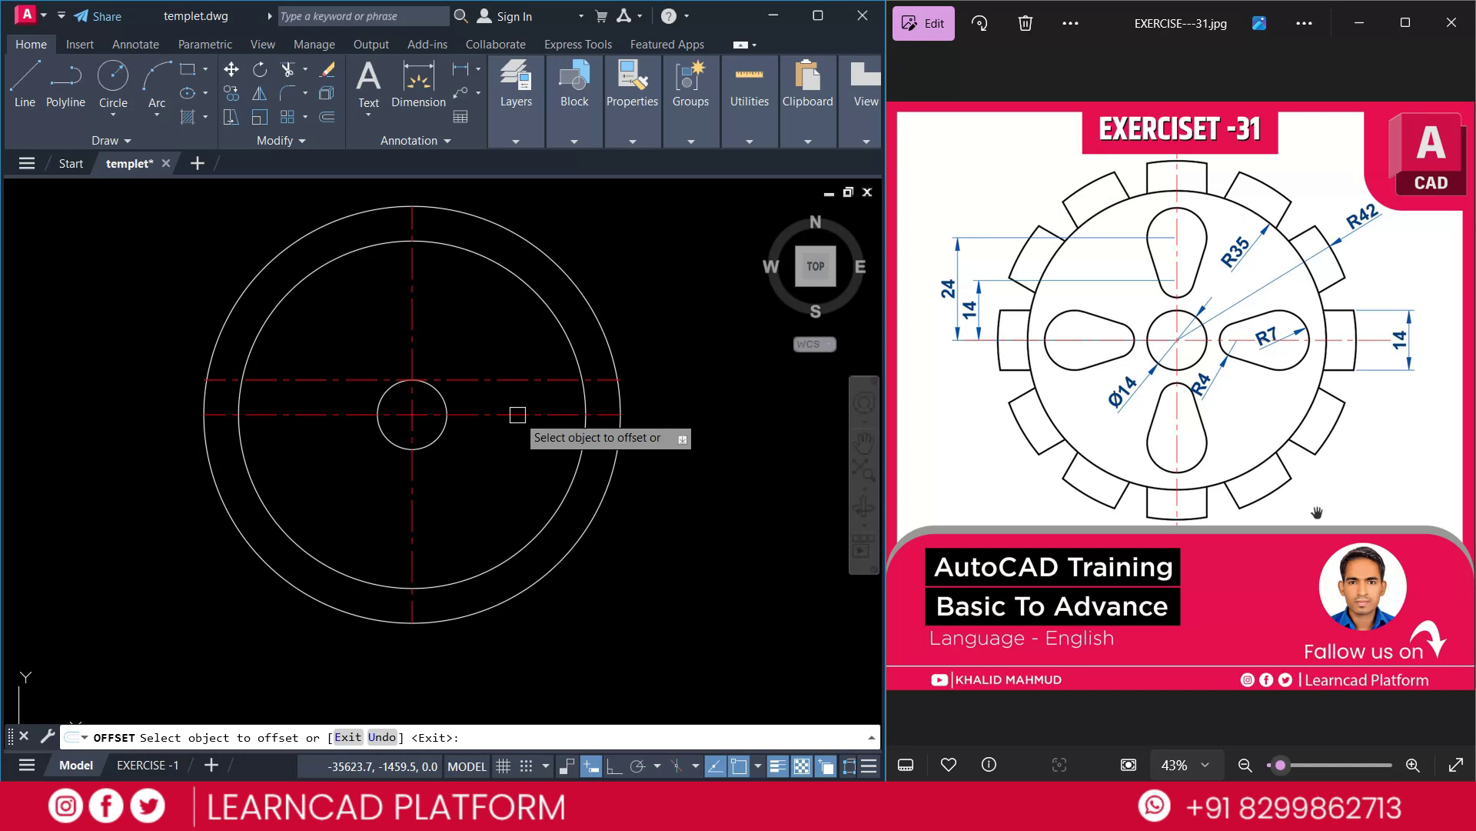
pyautogui.click(517, 414)
pyautogui.click(507, 461)
pyautogui.press('Return')
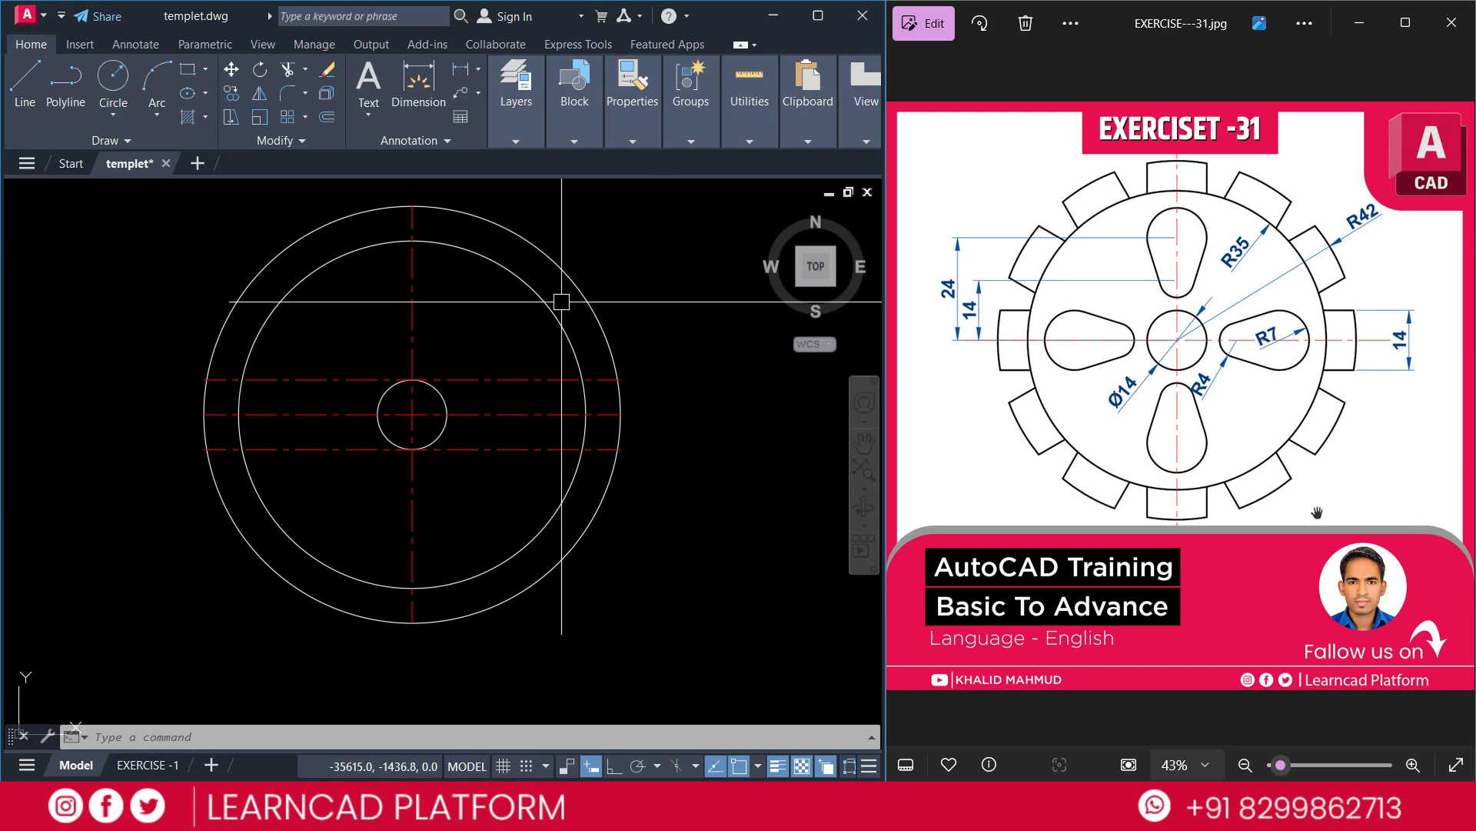
# Trim away the parts of both offset lines lying inside the 35 mm radius circle.
pyautogui.write('tr')
pyautogui.press('Return')
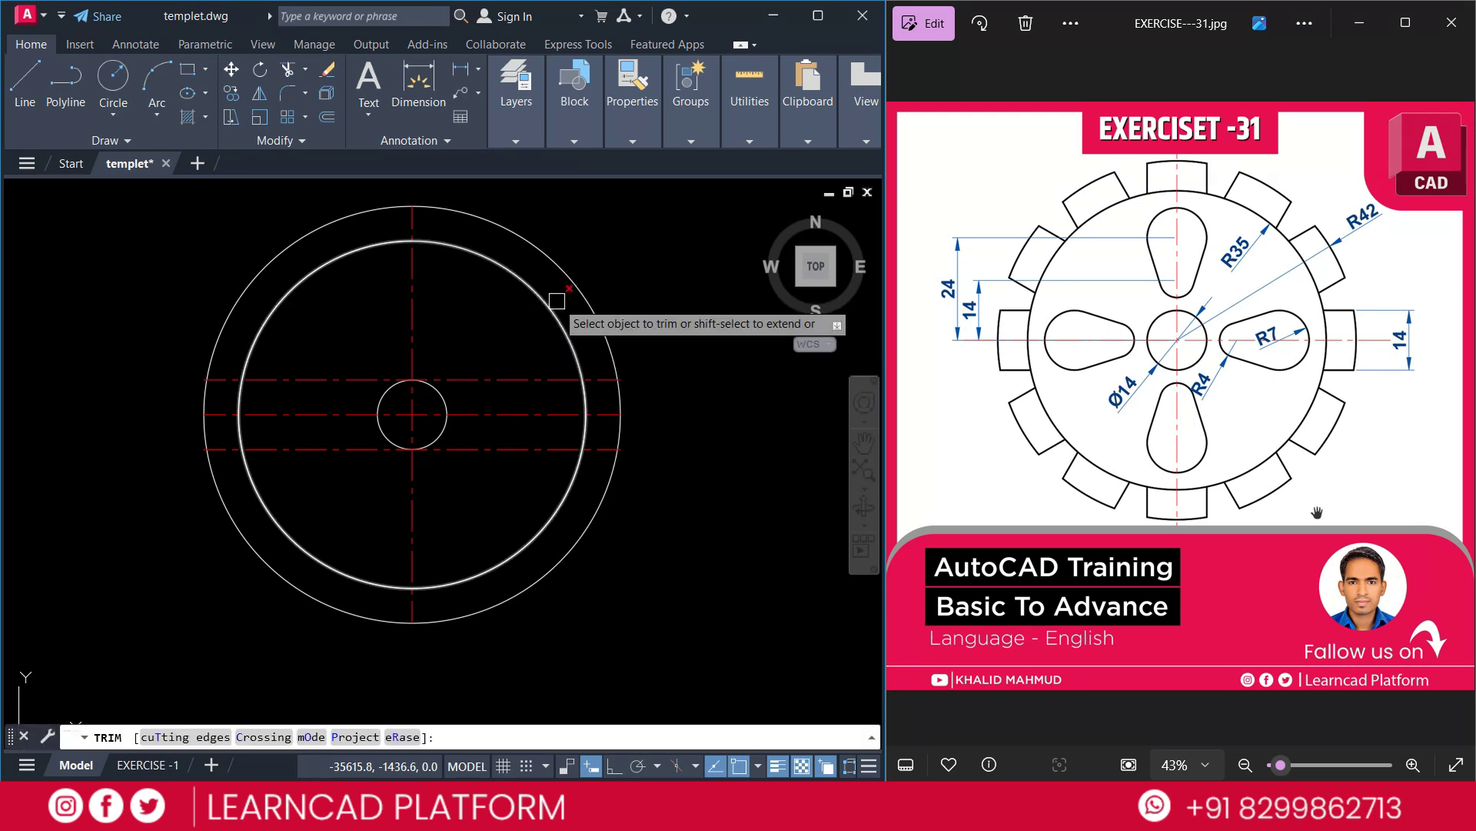
pyautogui.write('t')
pyautogui.press('Return')
pyautogui.click(558, 337)
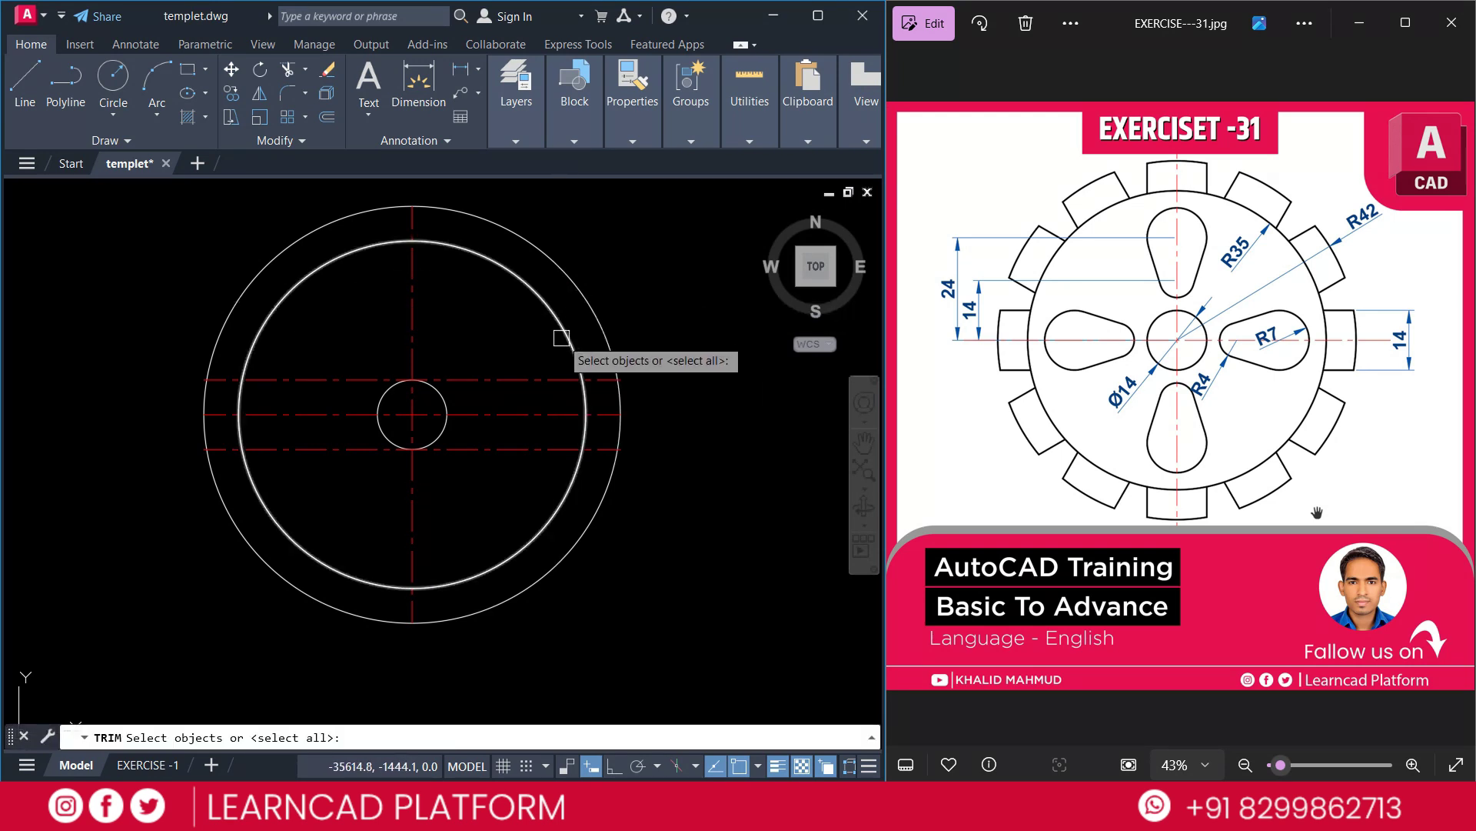
pyautogui.press('Return')
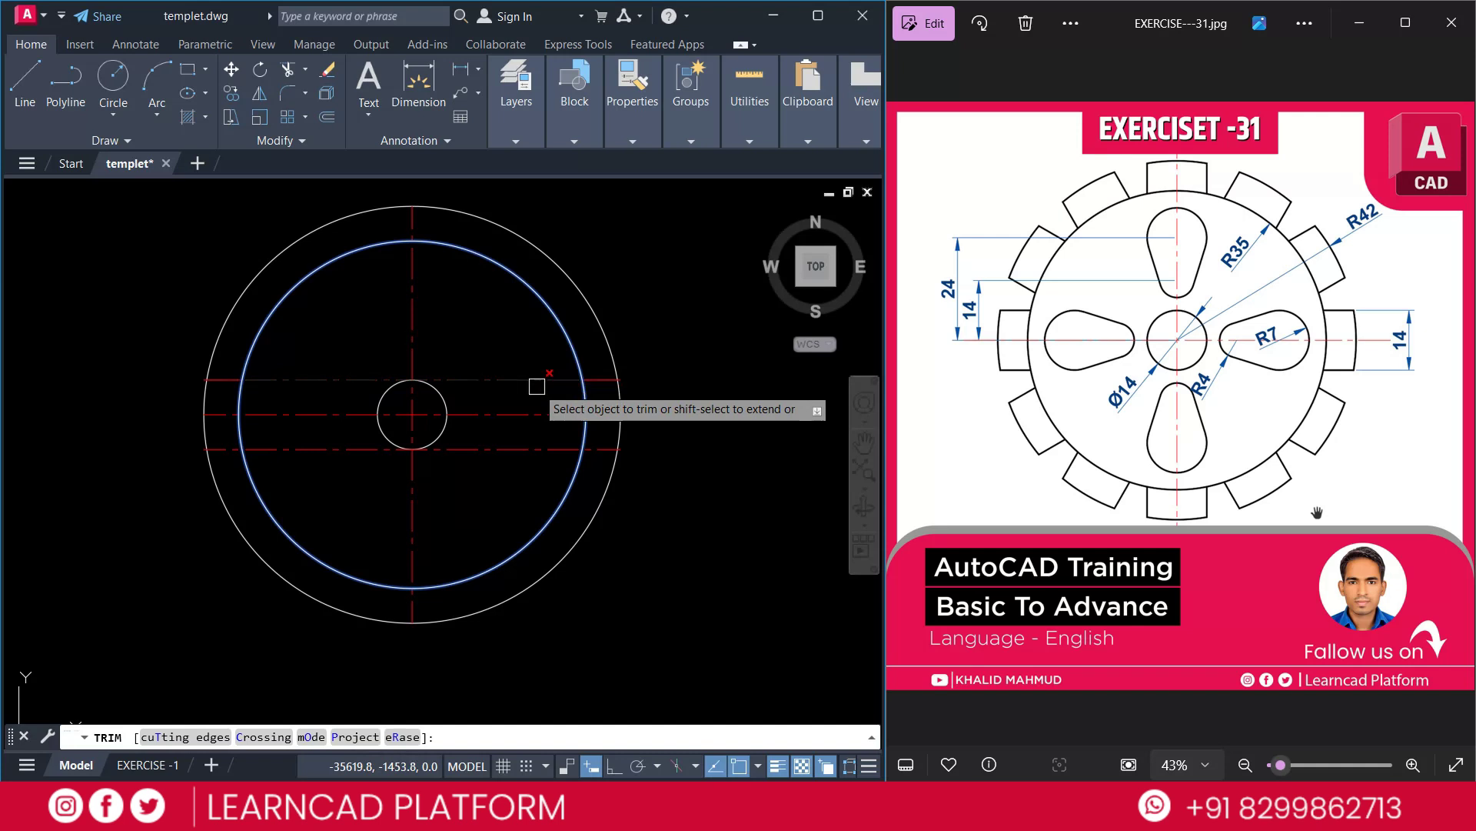
pyautogui.moveTo(530, 442); pyautogui.dragTo(522, 463, button='middle')
pyautogui.click(515, 474)
pyautogui.press('Return')
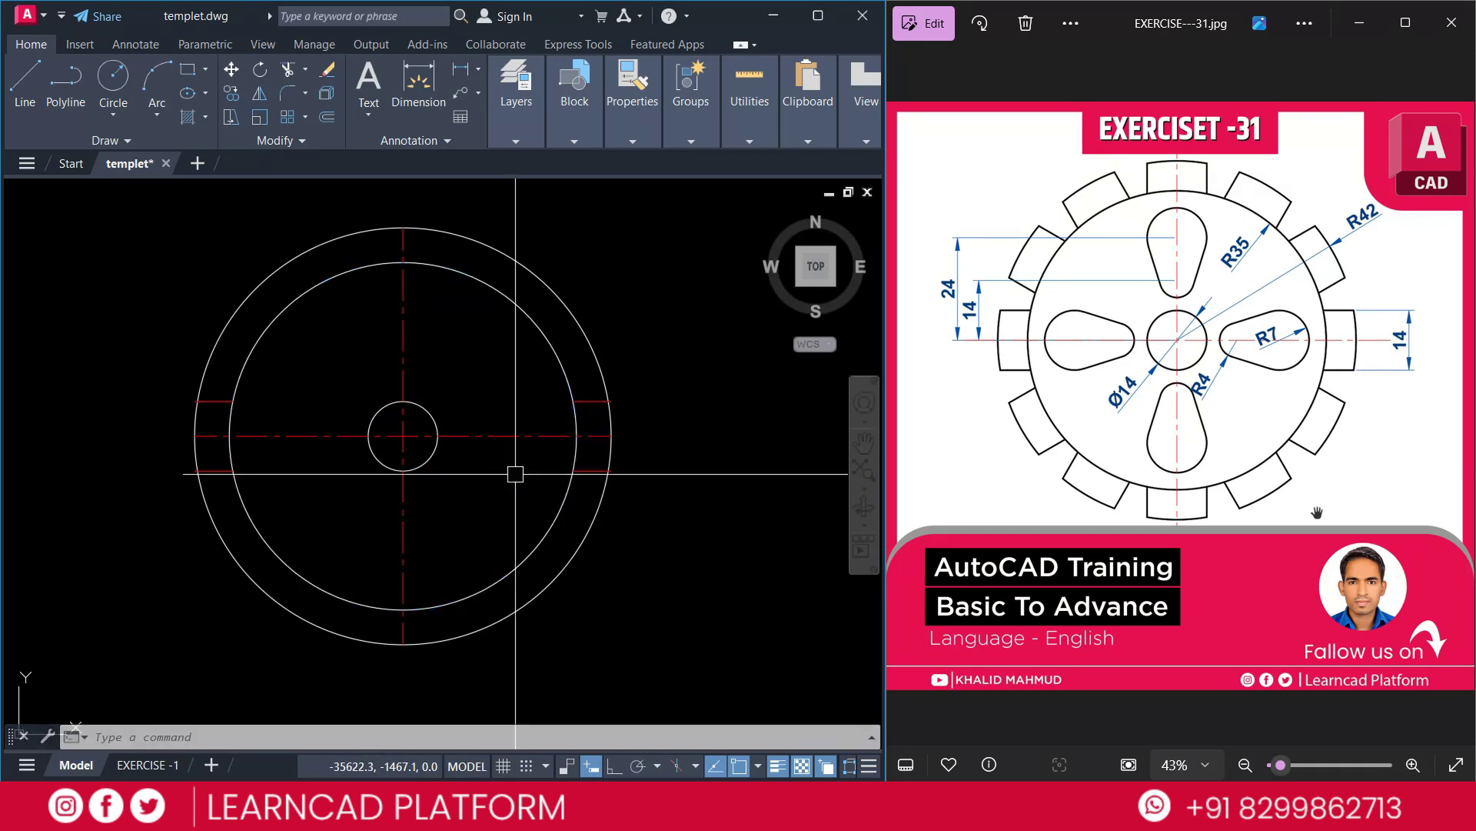
# Trim the overhanging ends of the right-hand tooth lines at the 42 mm radius circle.
pyautogui.press('Return')
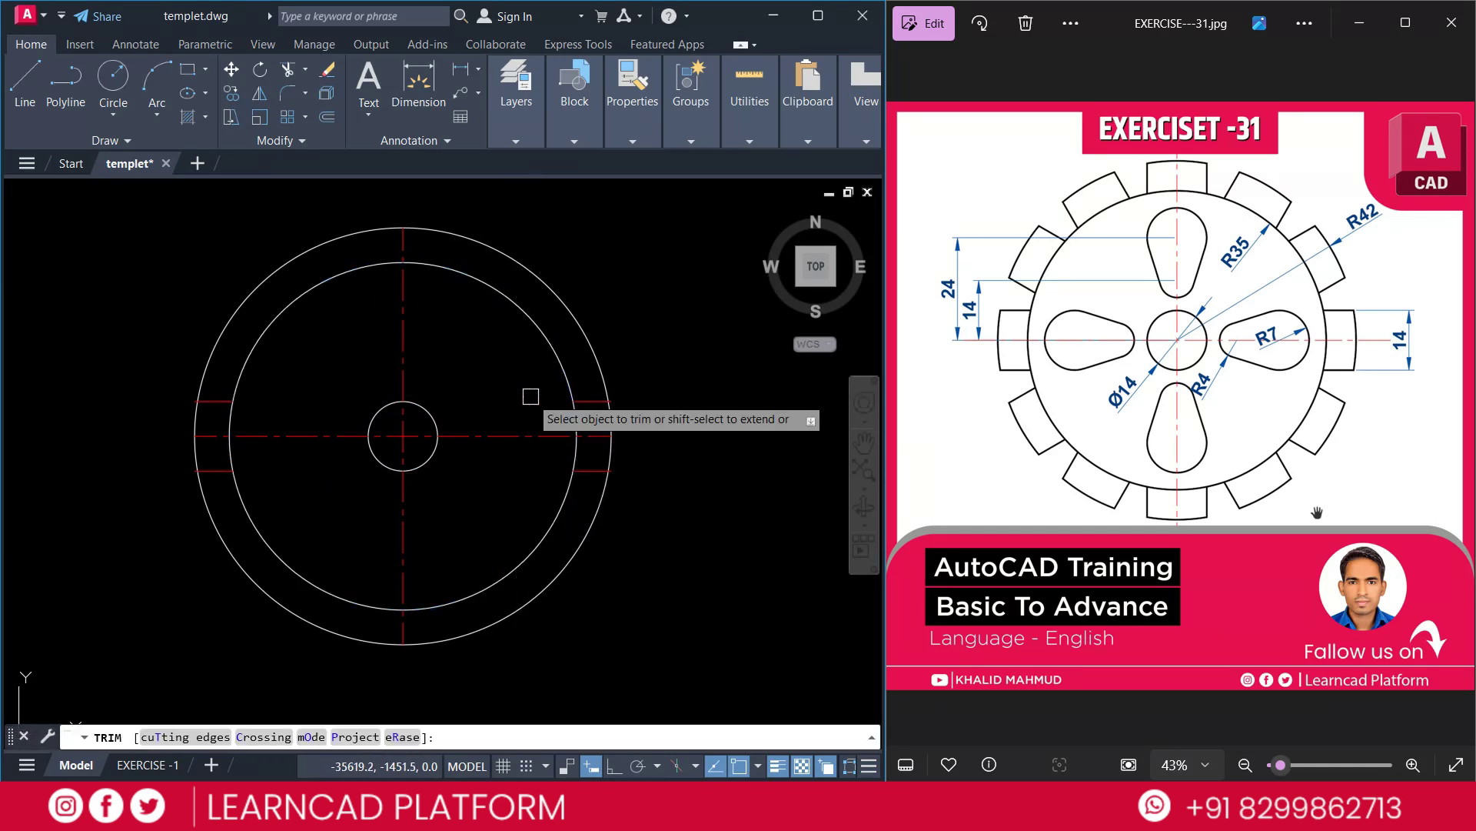
pyautogui.write('t')
pyautogui.press('Return')
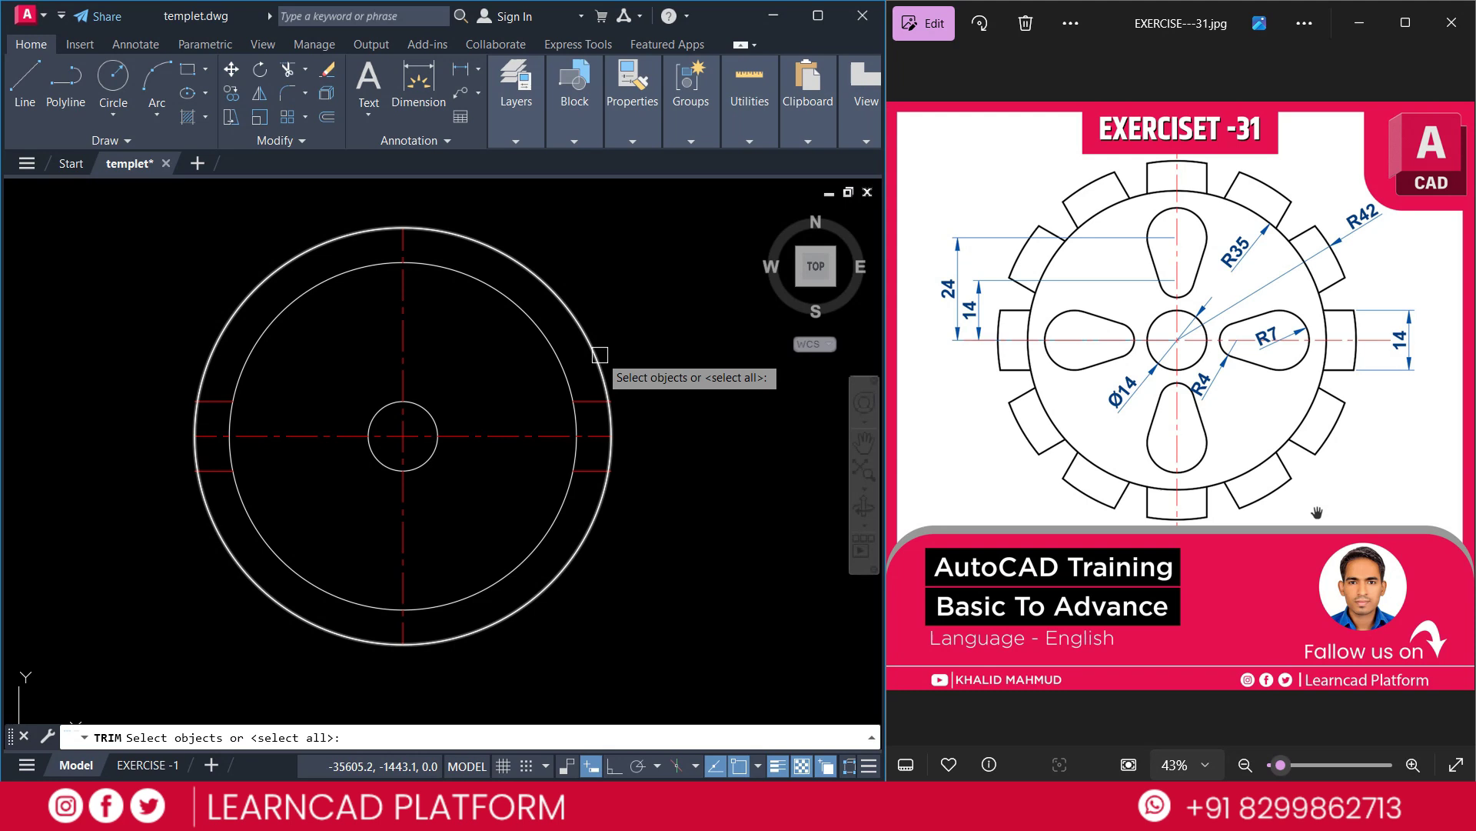
pyautogui.click(600, 357)
pyautogui.press('Return')
pyautogui.scroll(5, 619, 399)
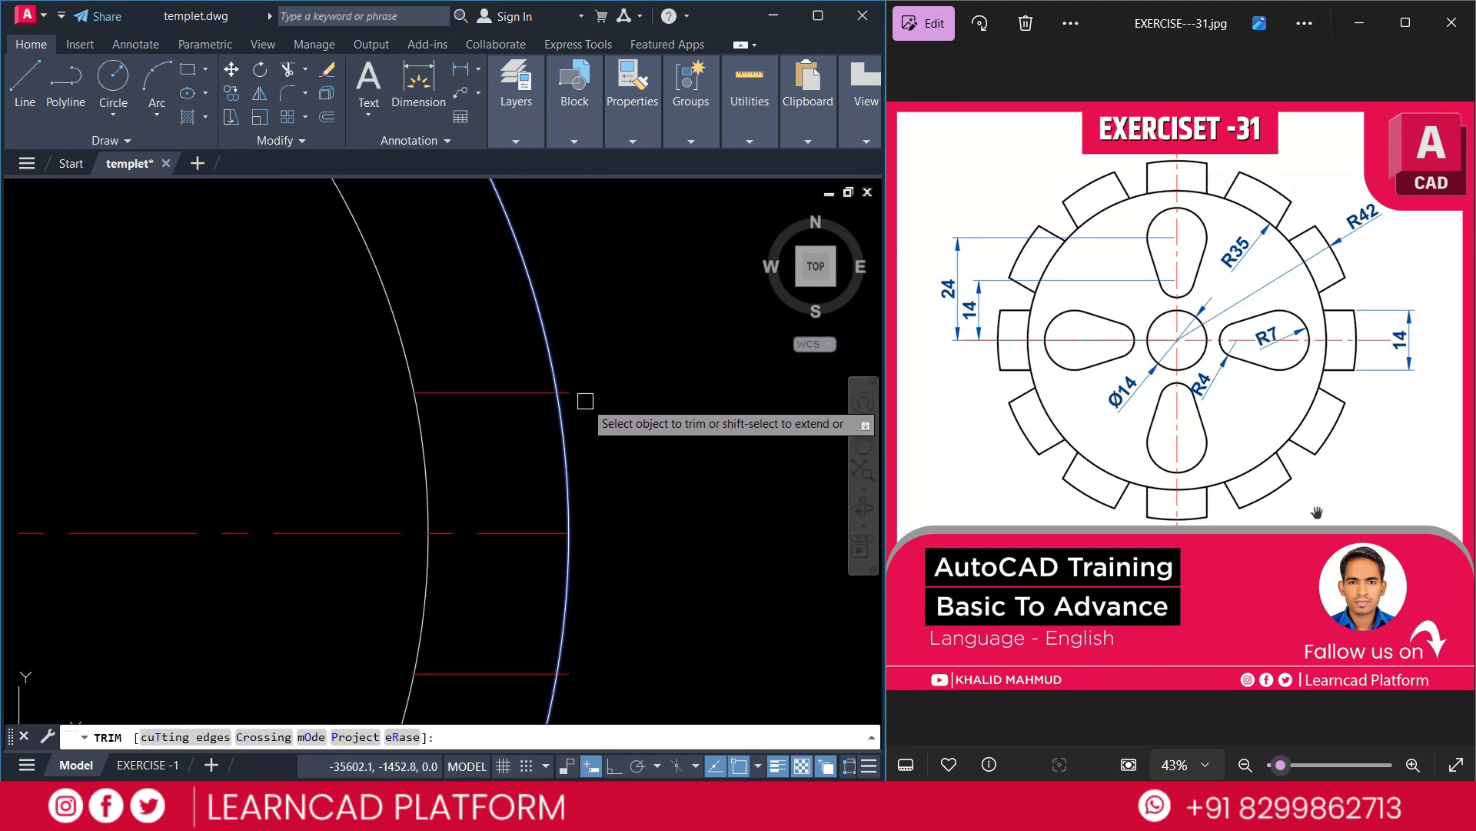
pyautogui.rightClick(571, 678)
pyautogui.scroll(-5, 605, 564)
pyautogui.moveTo(629, 445); pyautogui.dragTo(657, 413, button='middle')
pyautogui.scroll(-2, 695, 423)
# Match the two right-hand tooth lines' properties to those of the outer circle.
pyautogui.write('M')
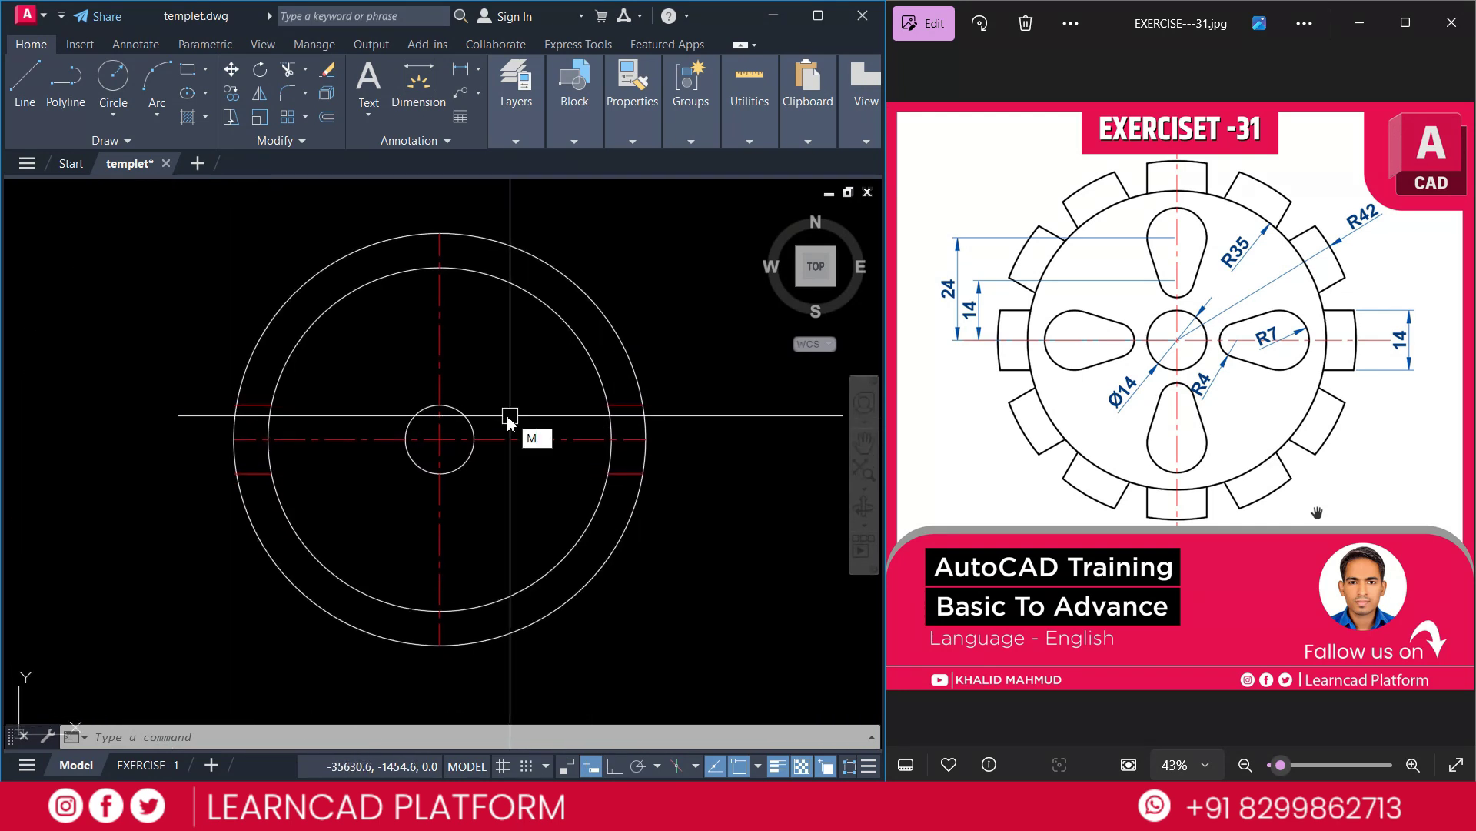
pyautogui.write('A')
pyautogui.press('Return')
pyautogui.click(583, 346)
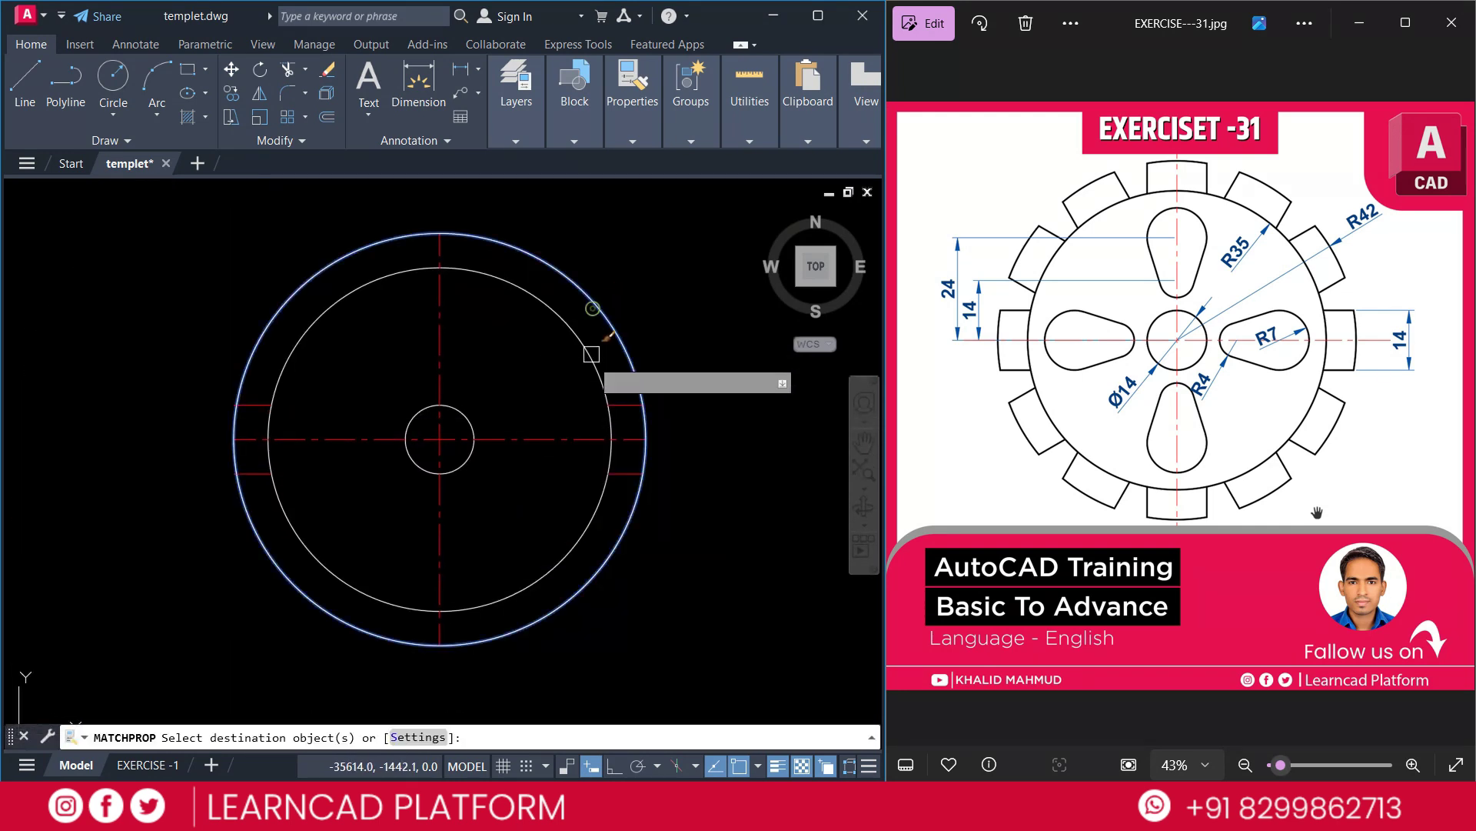
pyautogui.click(563, 376)
pyautogui.click(700, 500)
# Delete the two short red offset segments between the circles on the wheel's left side.
pyautogui.click(164, 374)
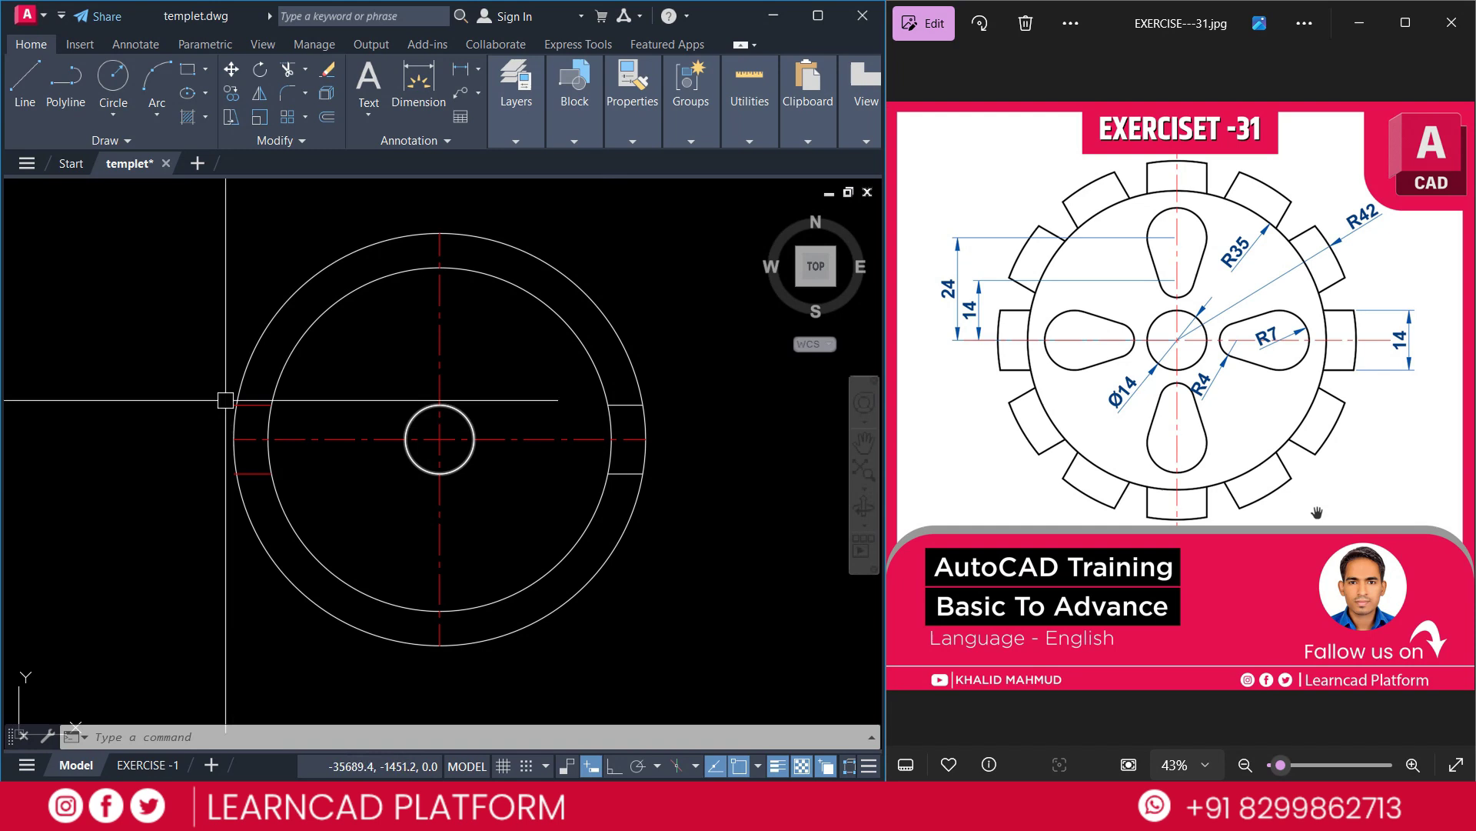
pyautogui.click(259, 454)
pyautogui.press('Return')
pyautogui.press('Escape')
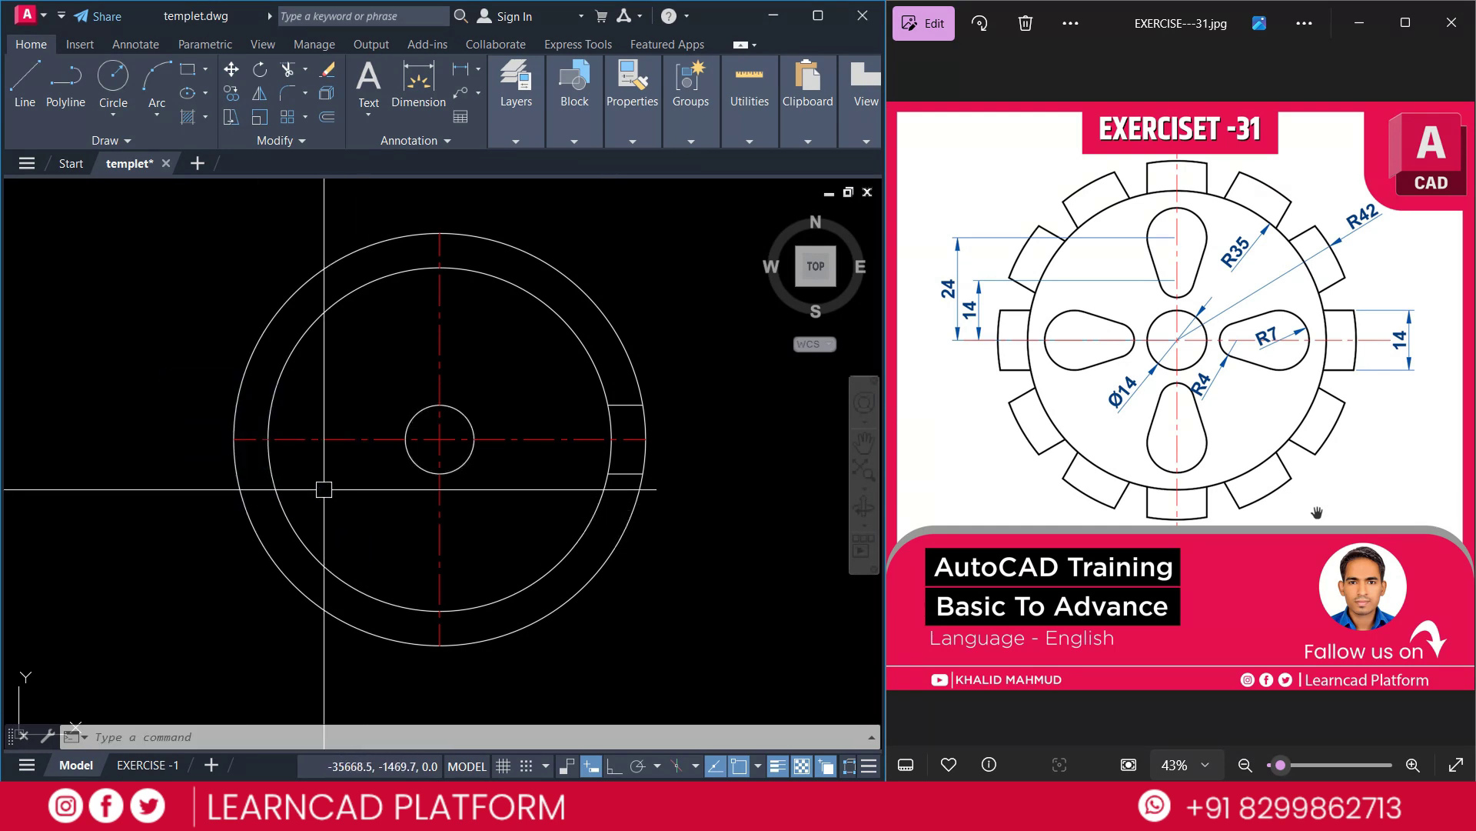
# Trim the 42 mm radius circle above and below the right-hand tooth and delete its remaining left half arc.
pyautogui.press('Return')
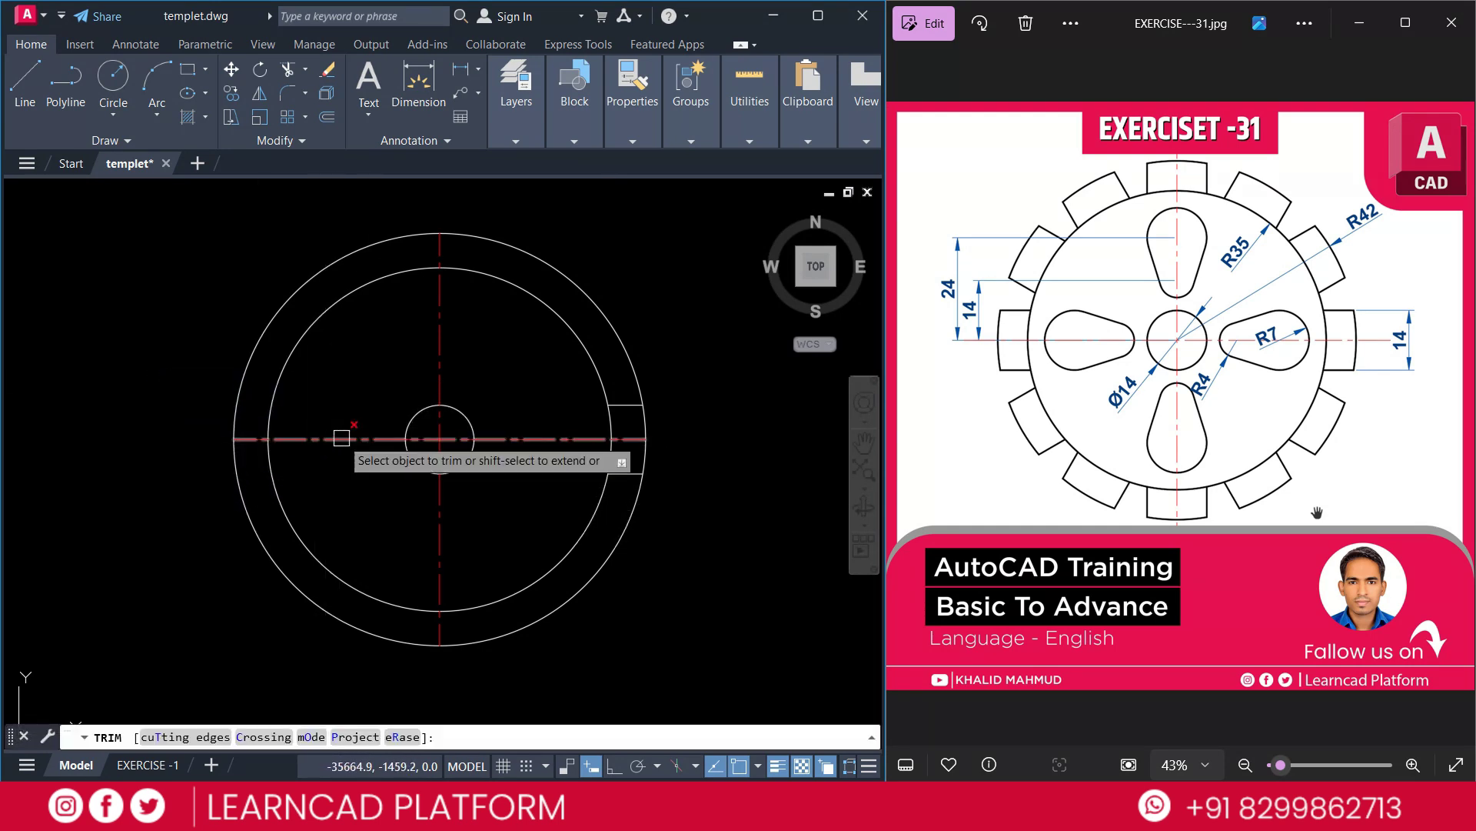
pyautogui.click(597, 313)
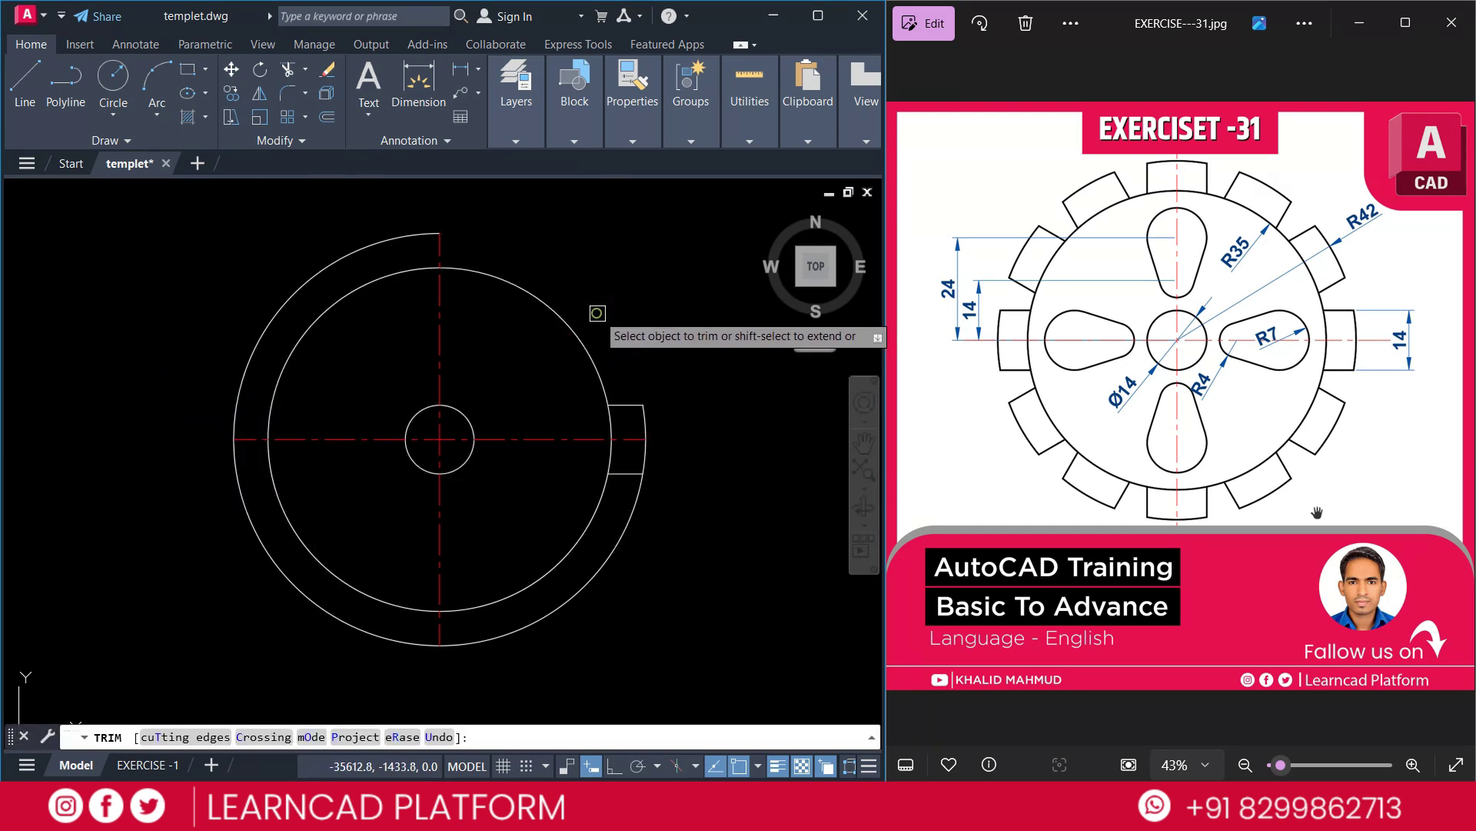
pyautogui.click(635, 516)
pyautogui.press('Return')
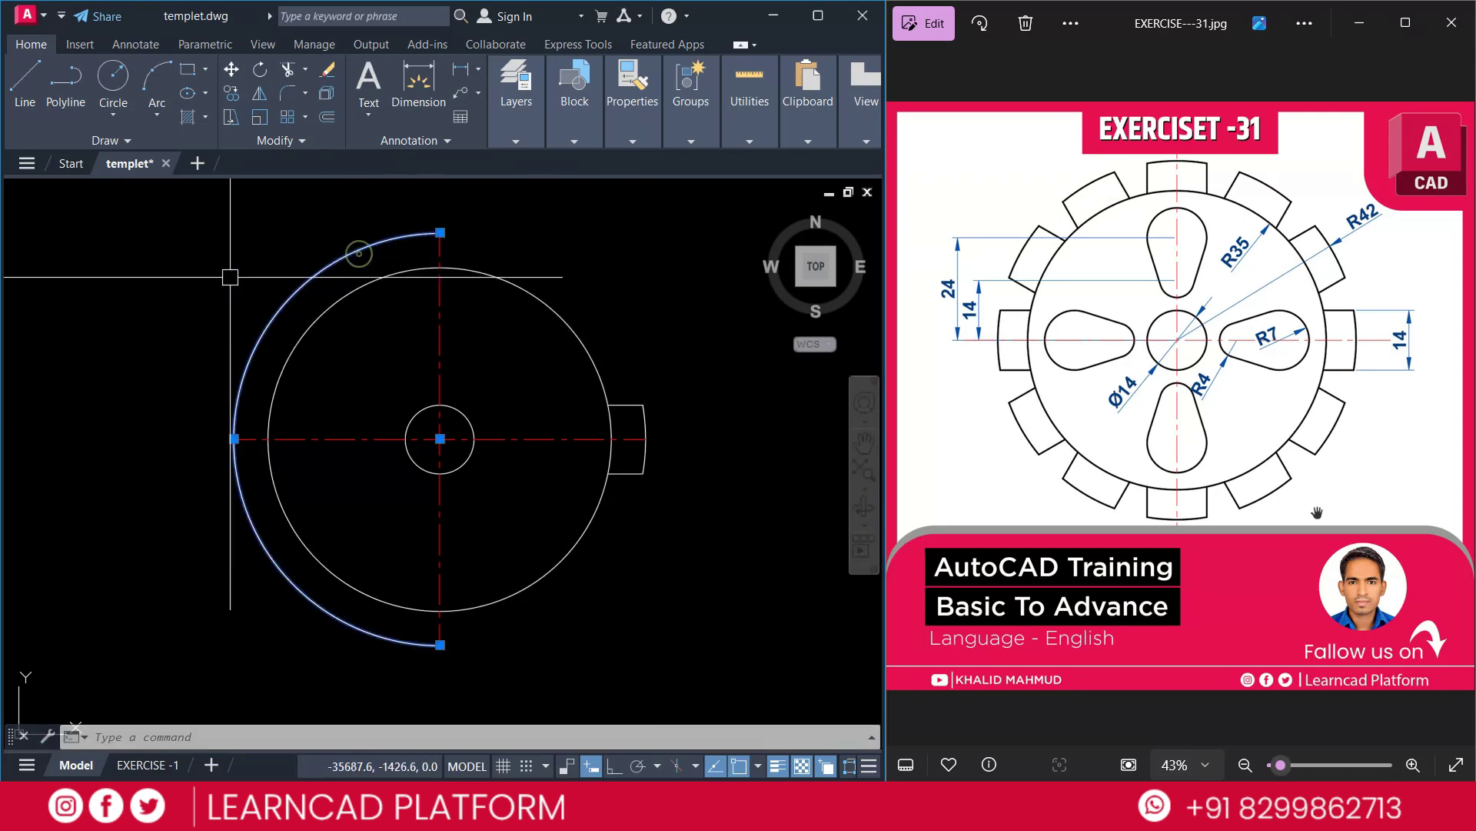
pyautogui.rightClick(235, 298)
pyautogui.click(277, 336)
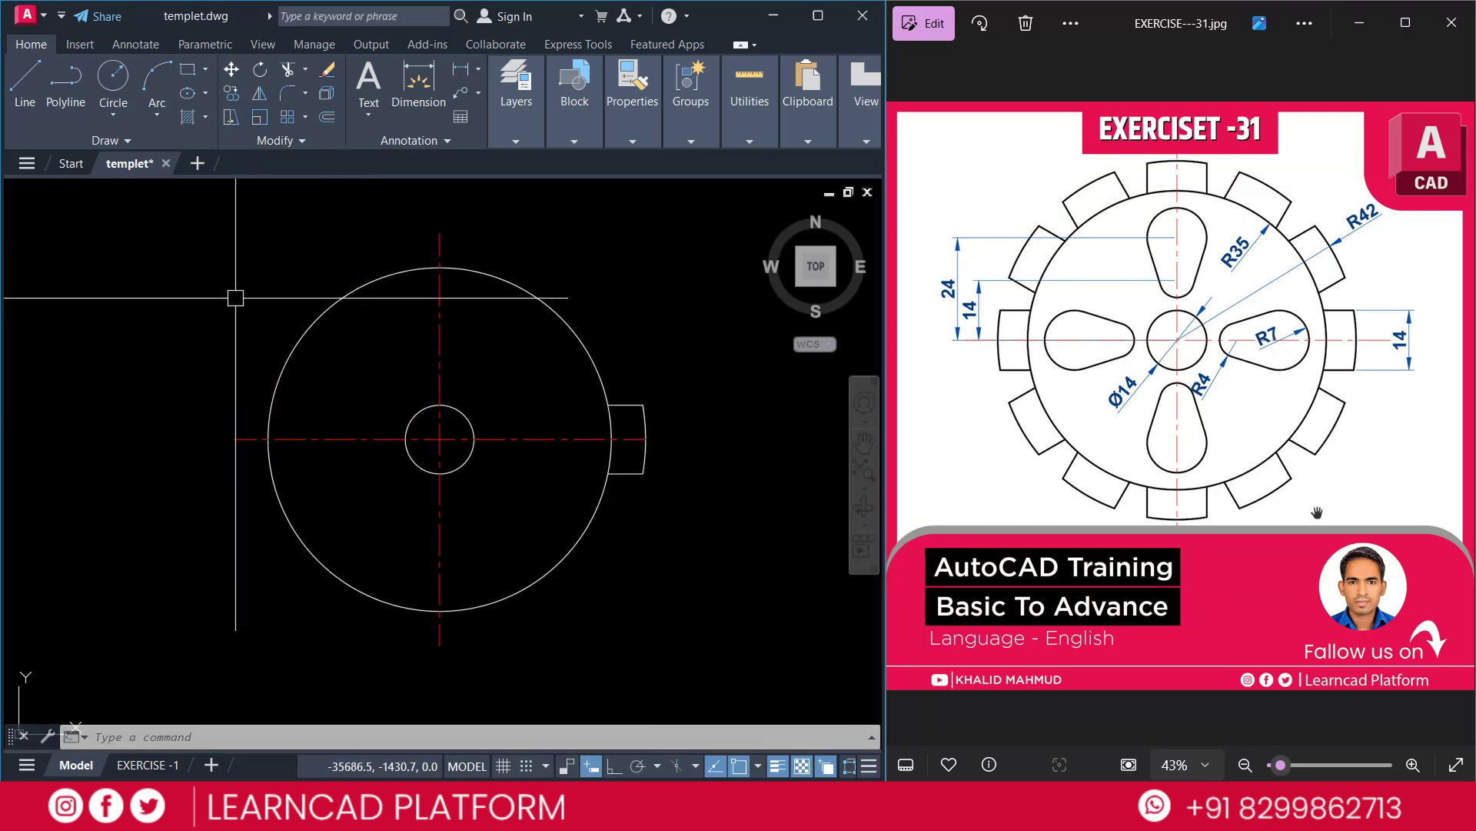
# Create a polar array of the right-hand tooth about the wheel's center with 12 items over 360 degrees.
pyautogui.click(541, 370)
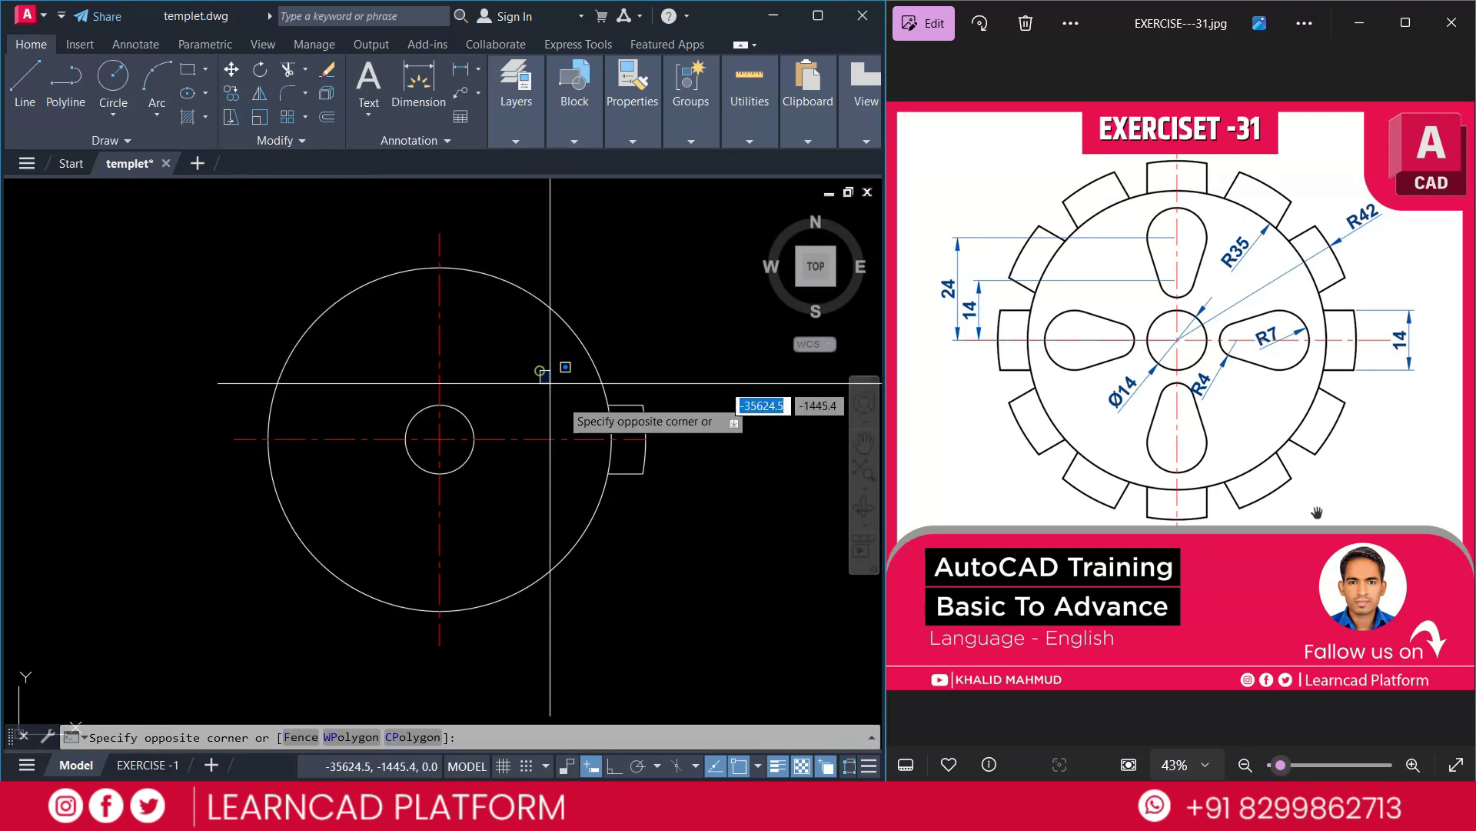
pyautogui.click(702, 517)
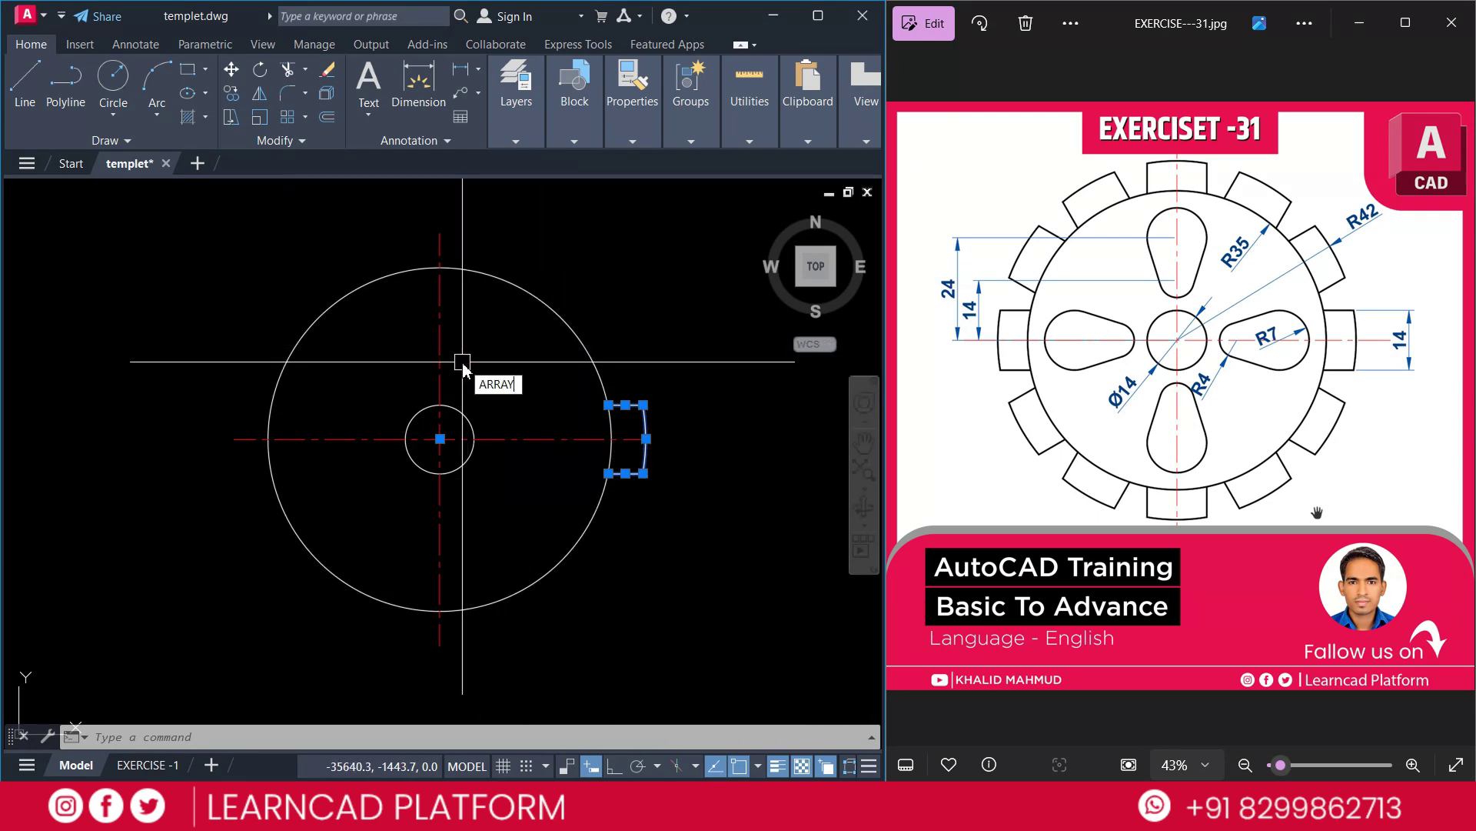
pyautogui.write('POLAR')
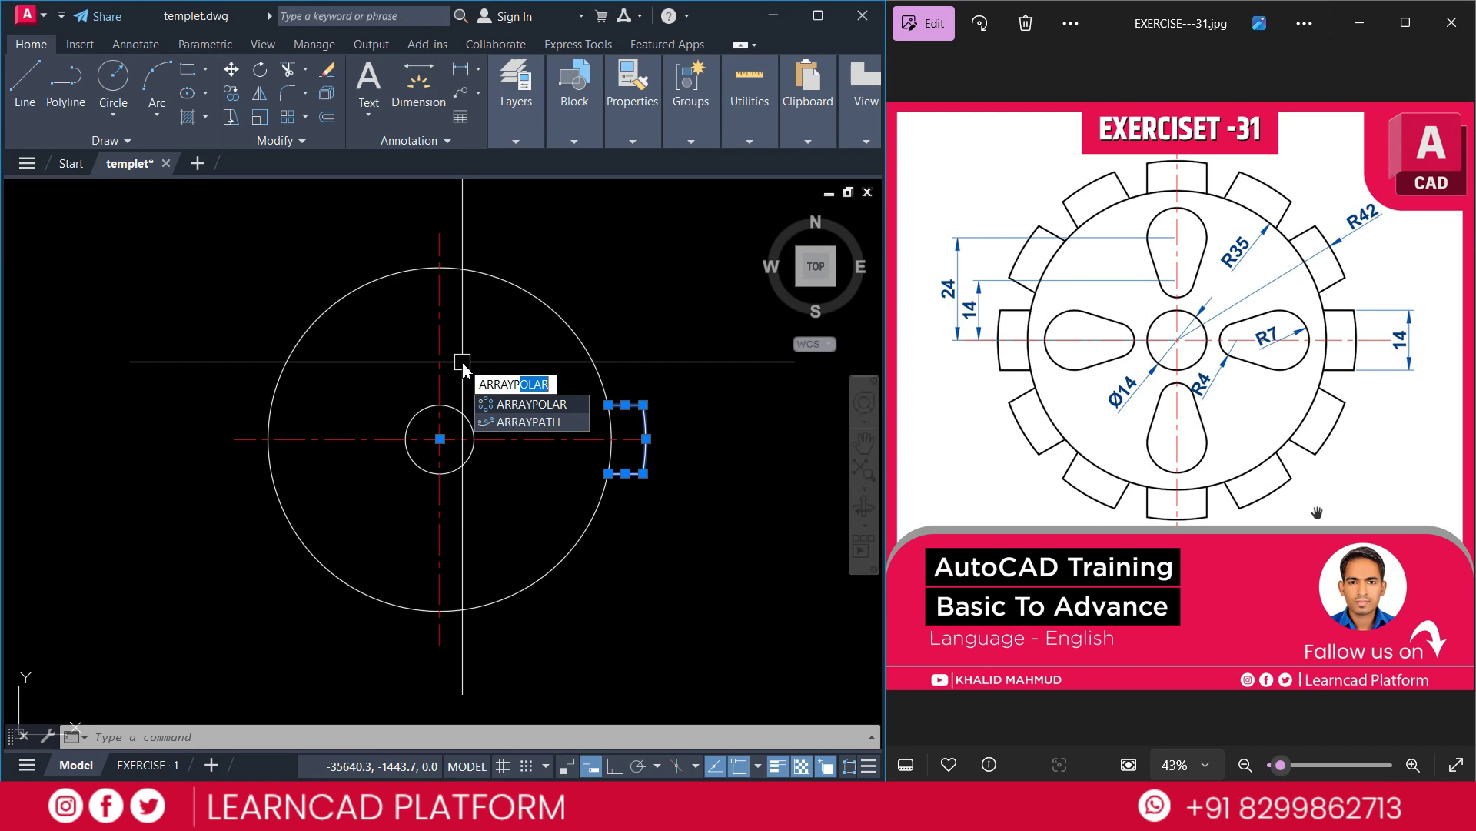
pyautogui.press('Return')
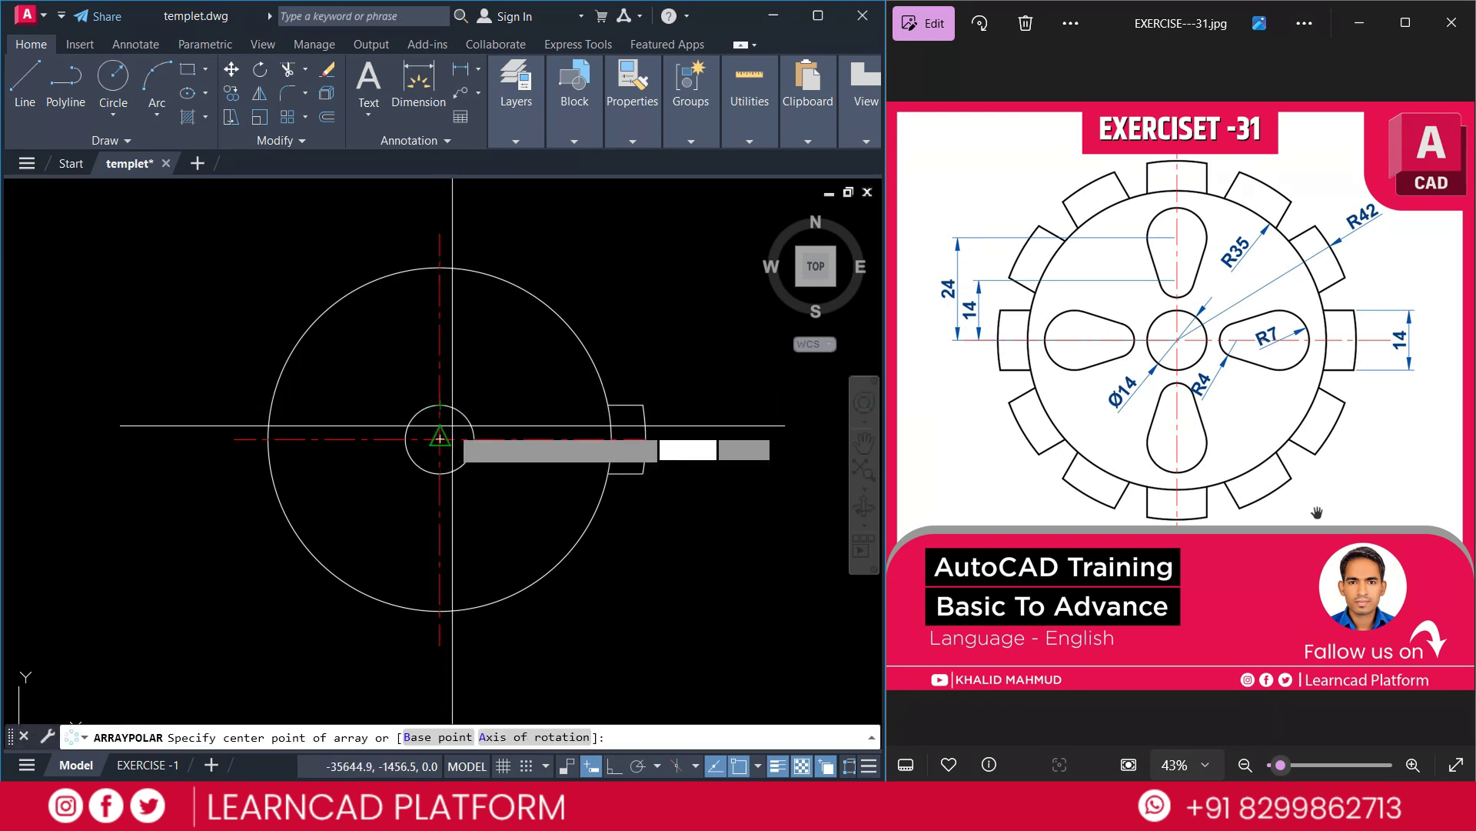
pyautogui.click(440, 438)
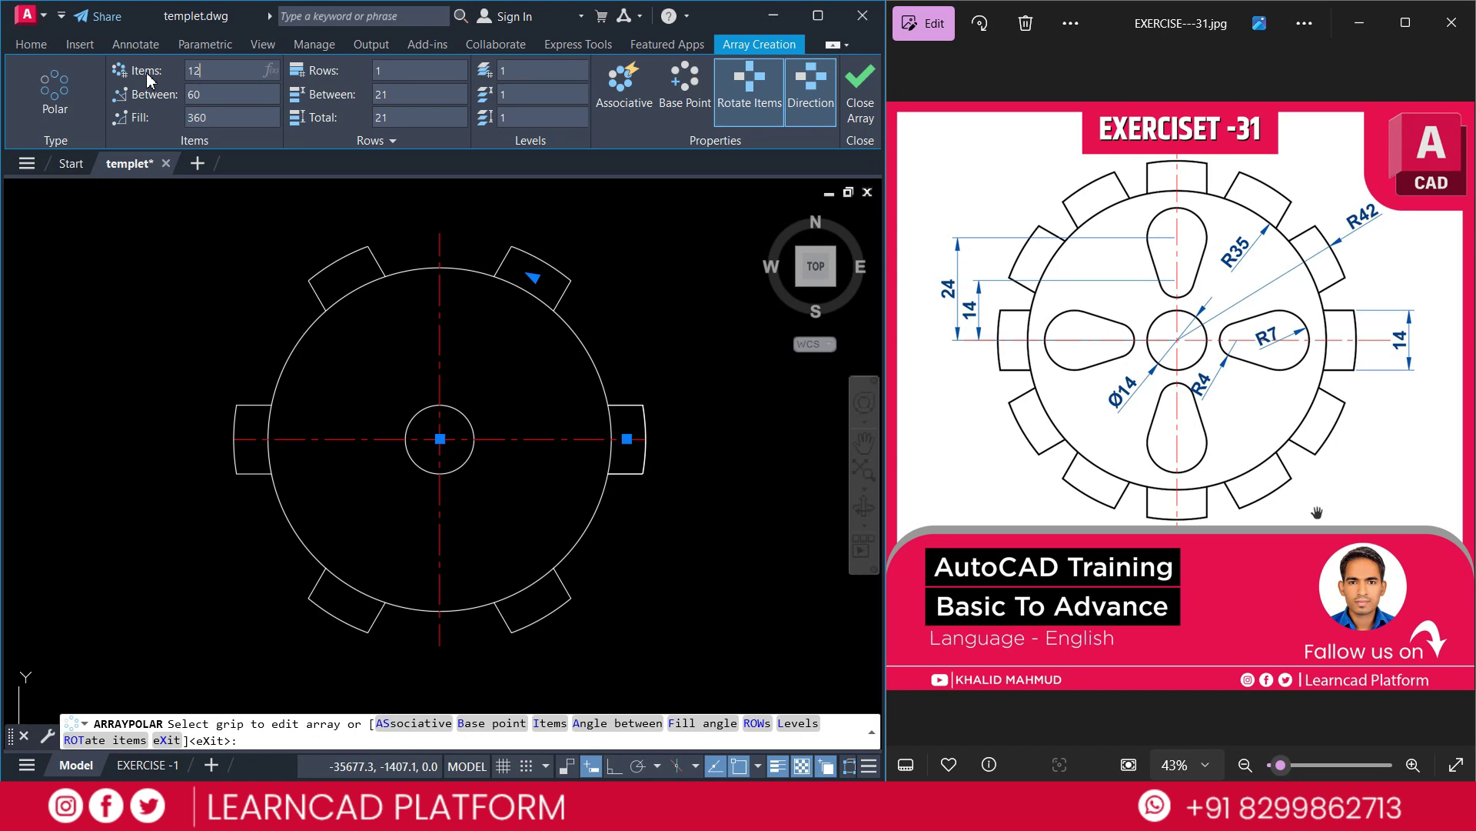
pyautogui.press('Return')
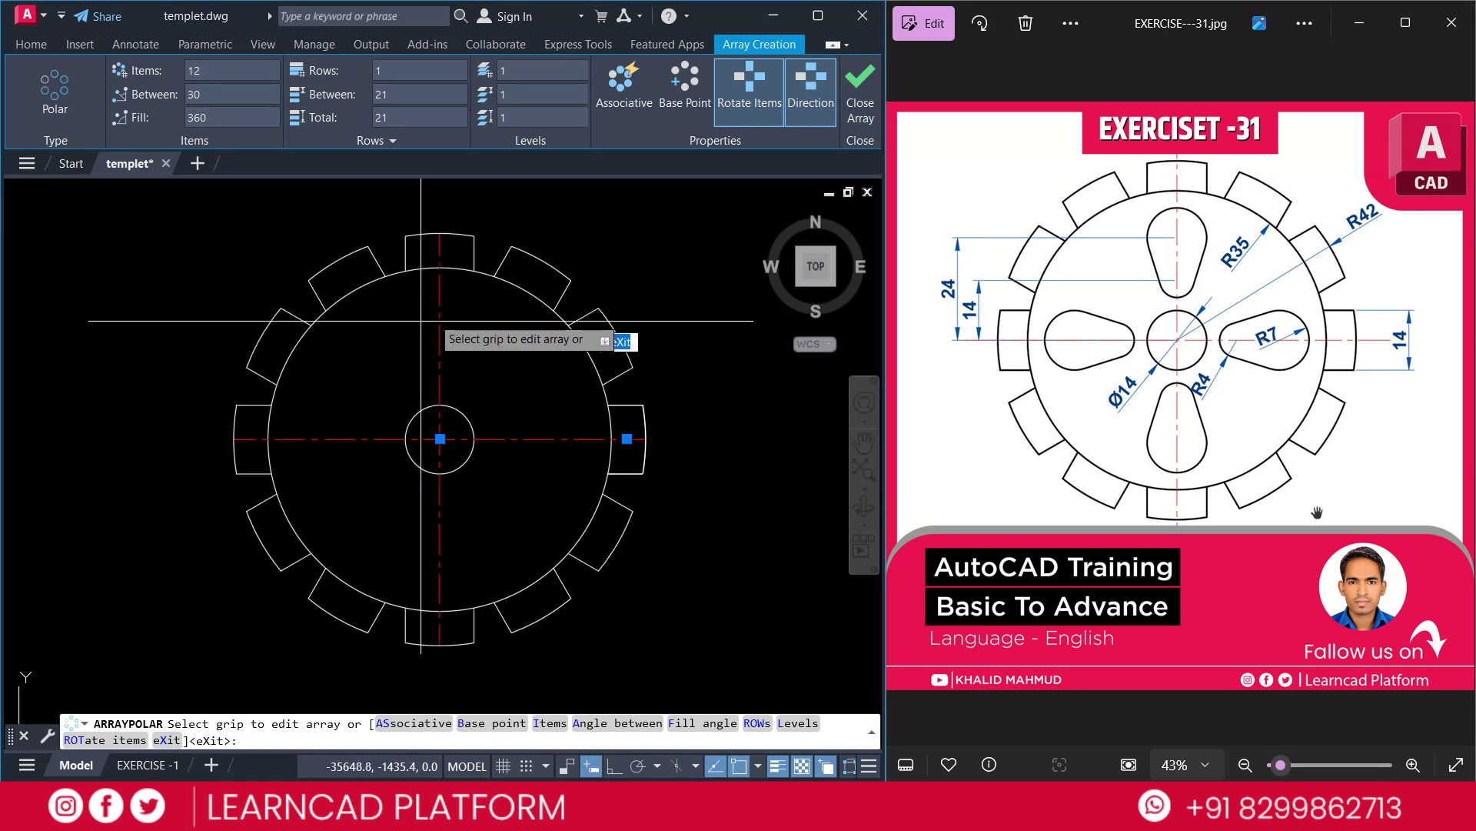
pyautogui.click(858, 108)
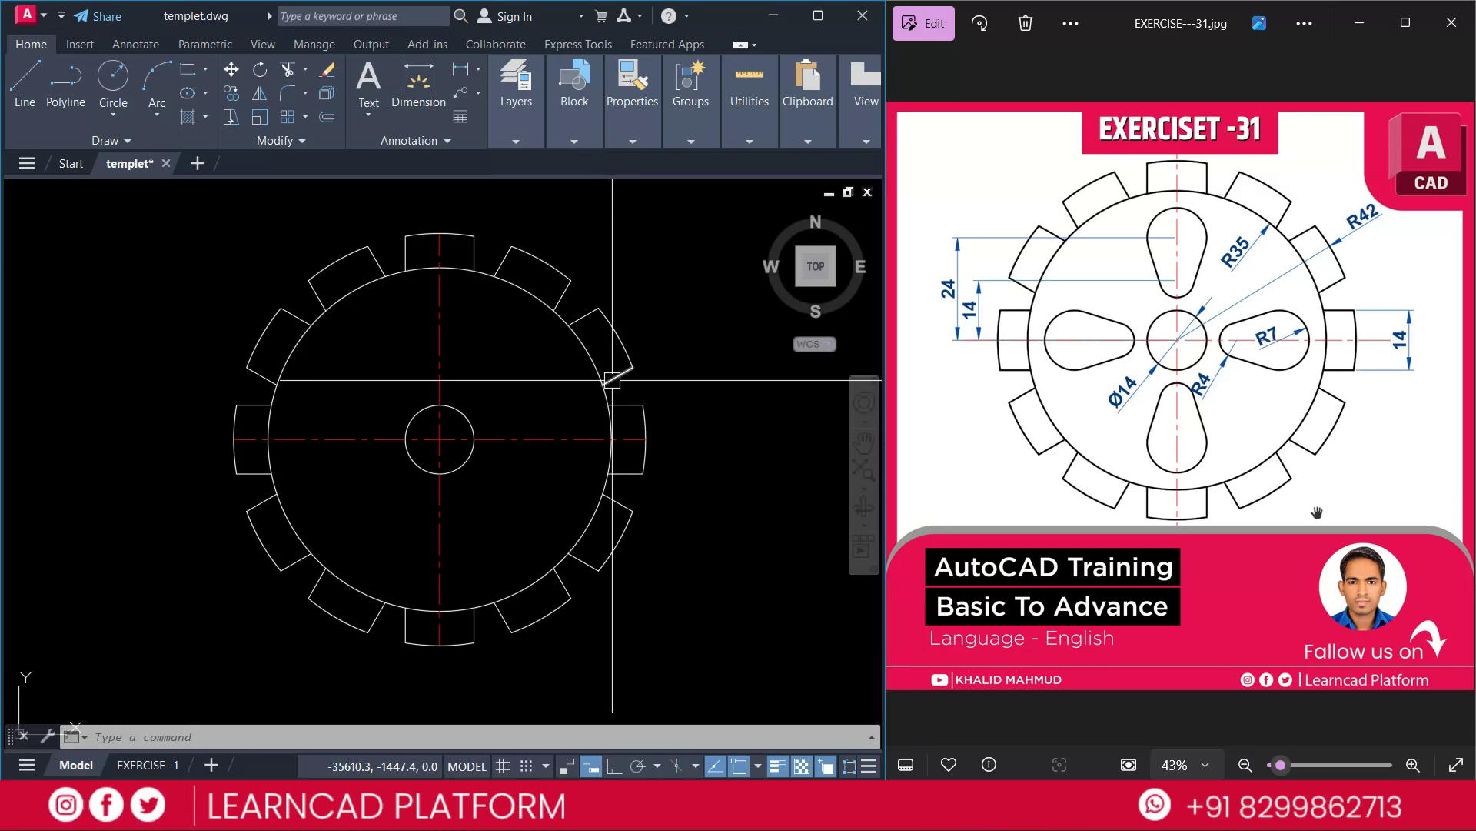
# Draw a 7 mm radius circle centered on the hub.
pyautogui.press('Return')
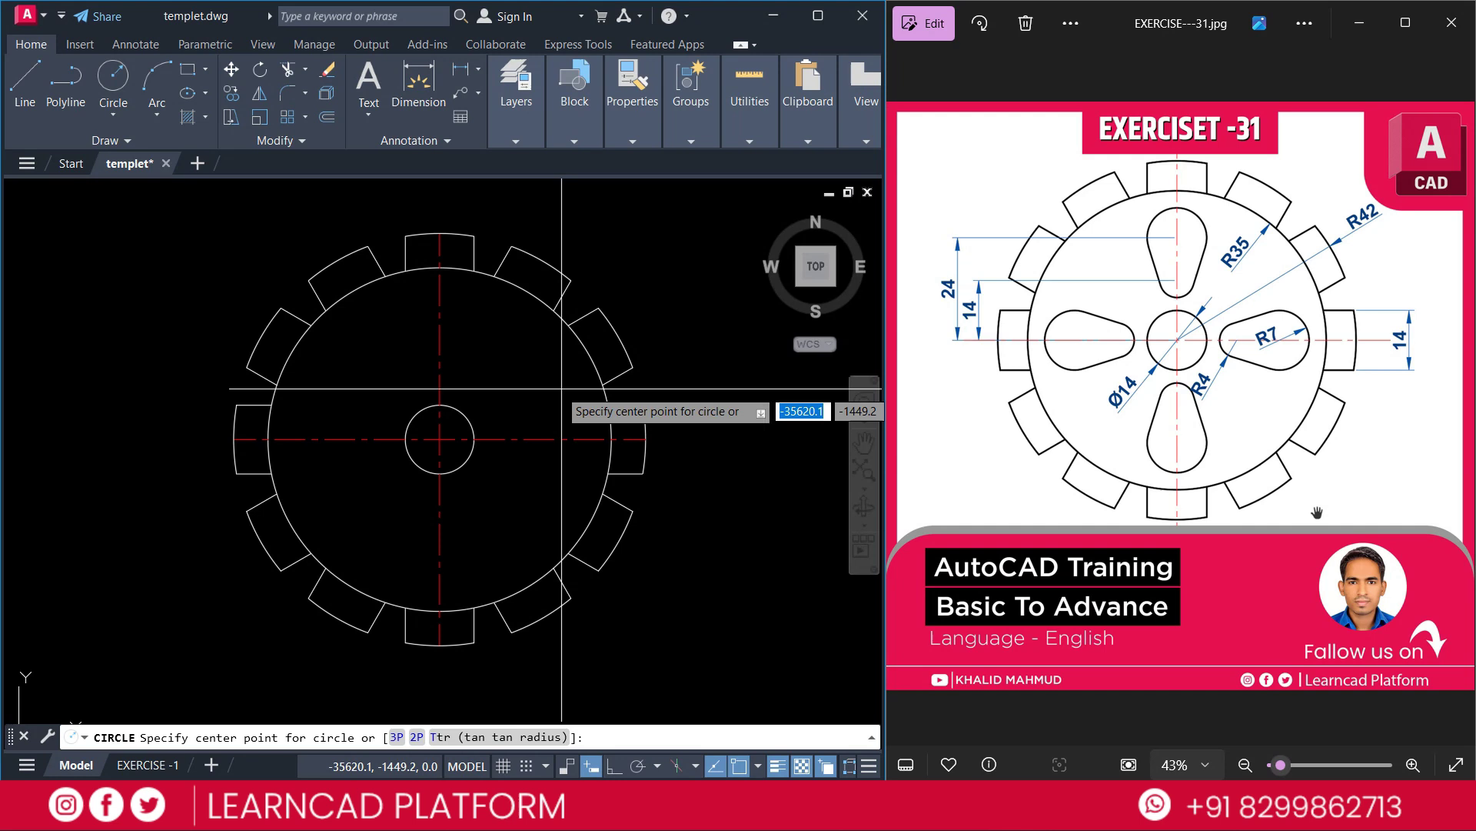
pyautogui.click(439, 438)
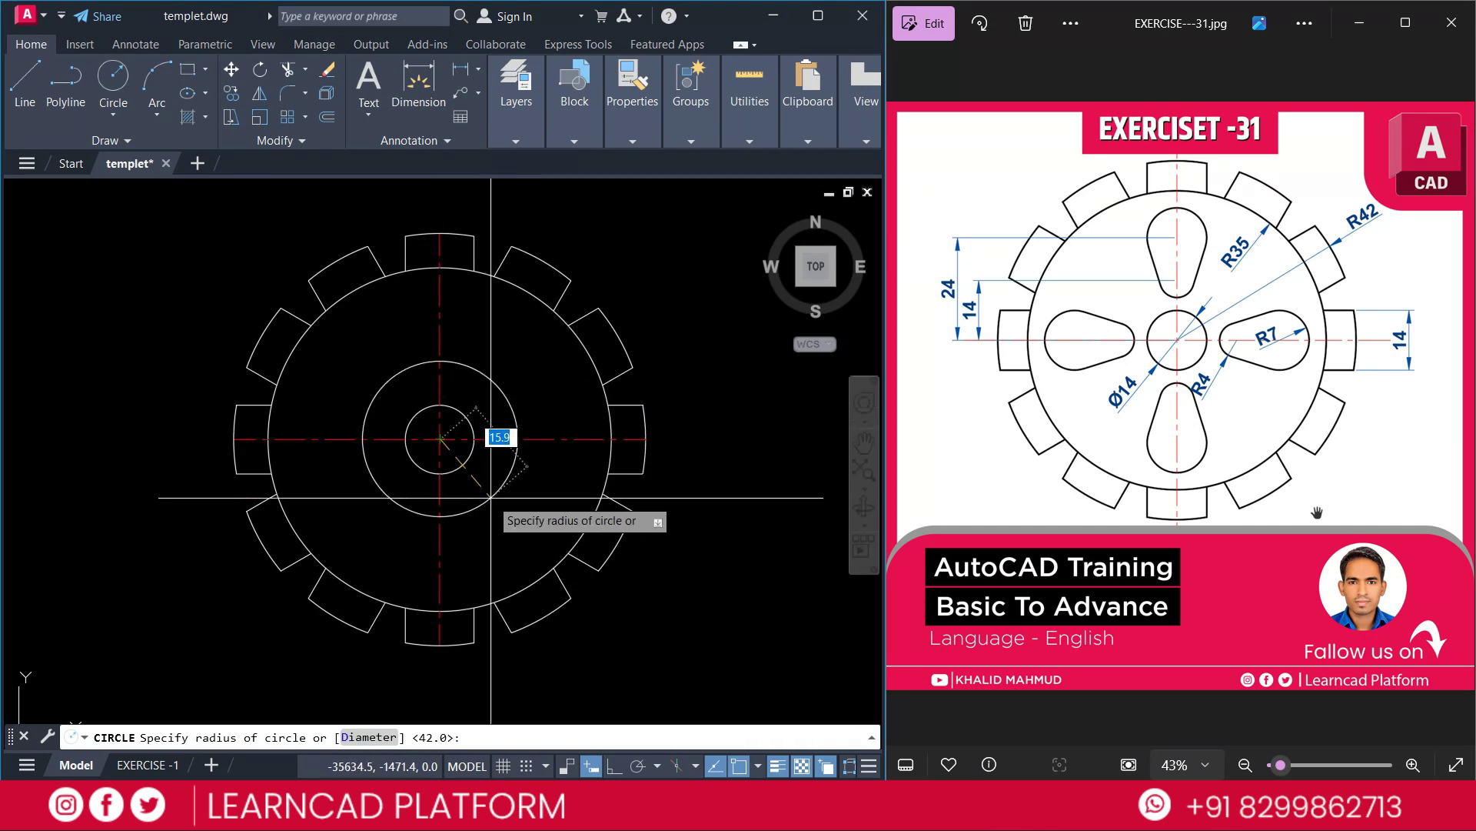
pyautogui.press('Escape')
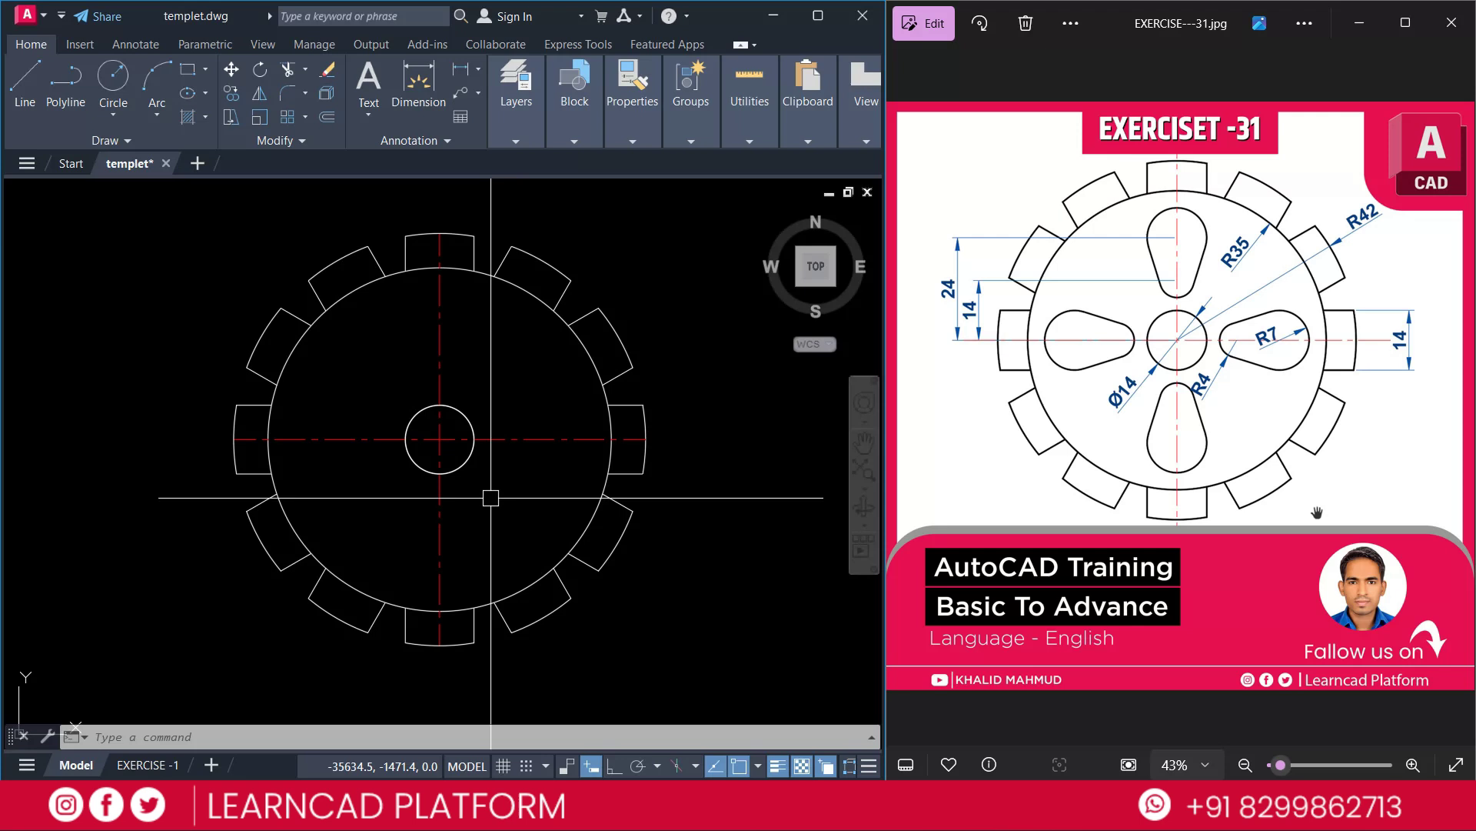
# Move the newly drawn 7 mm radius circle 24 mm straight up with Ortho turned on.
pyautogui.write('m')
pyautogui.press('Return')
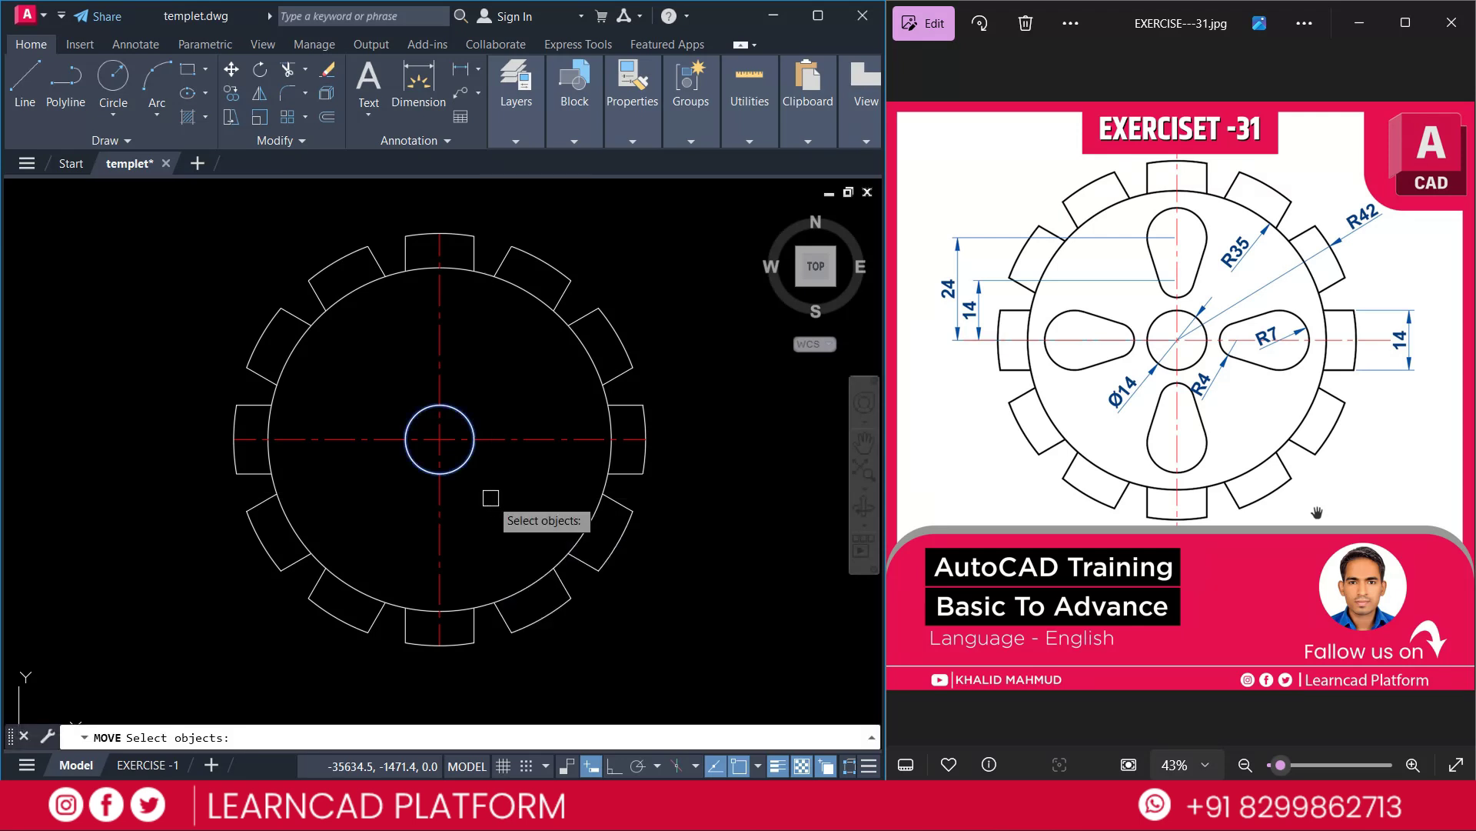
pyautogui.press('Return')
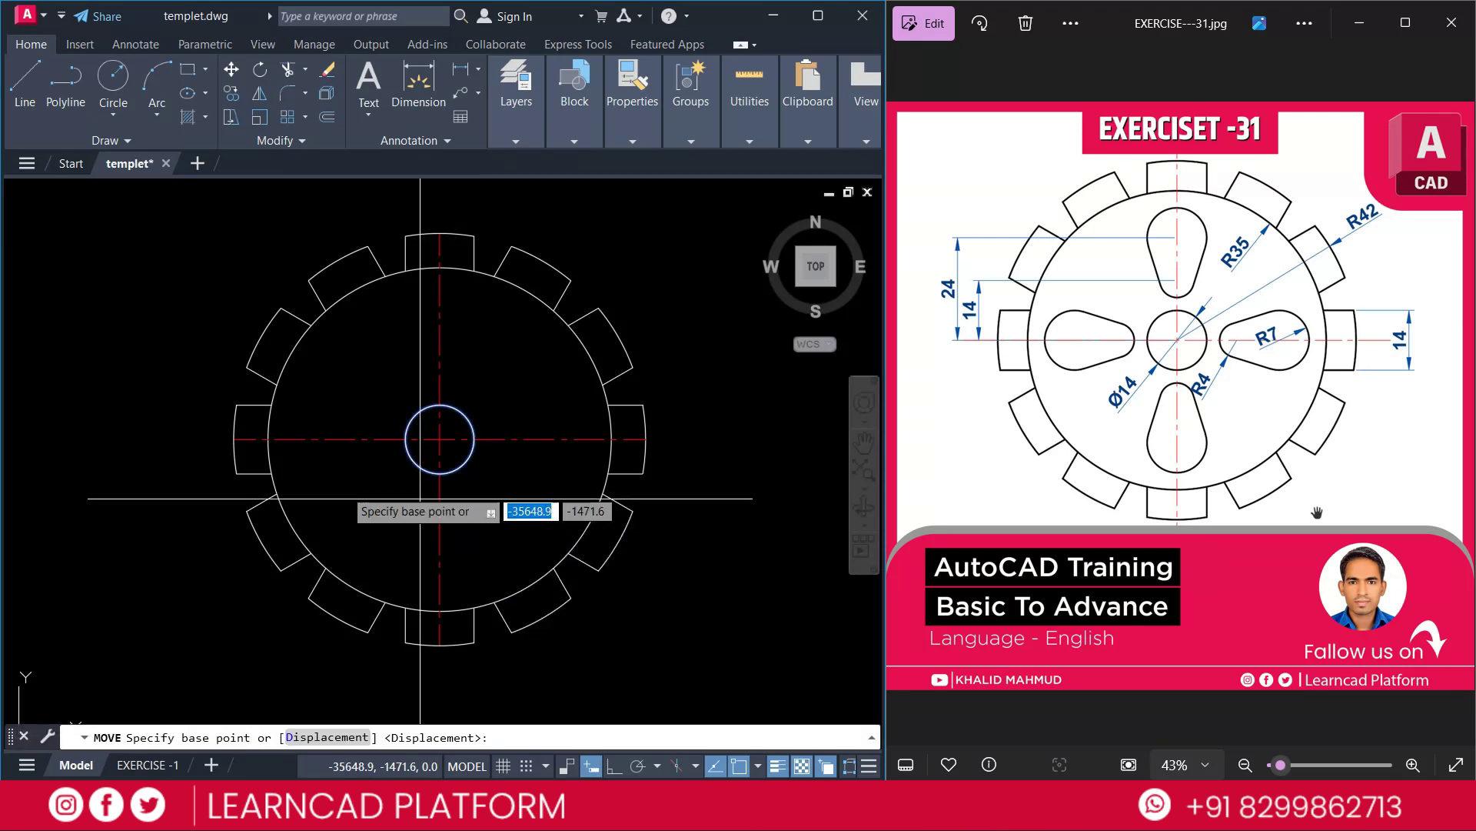
pyautogui.click(130, 466)
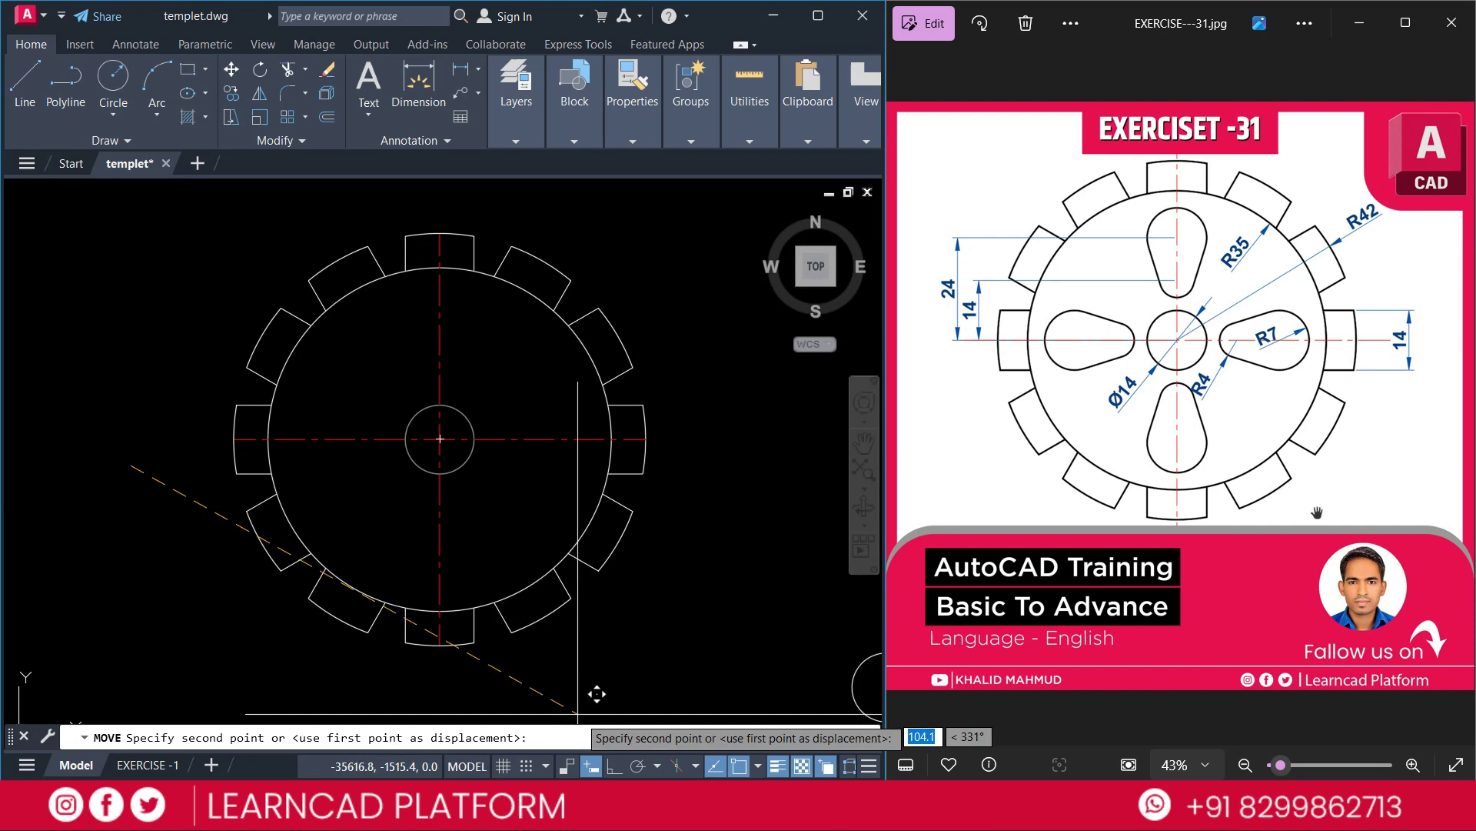
pyautogui.click(614, 767)
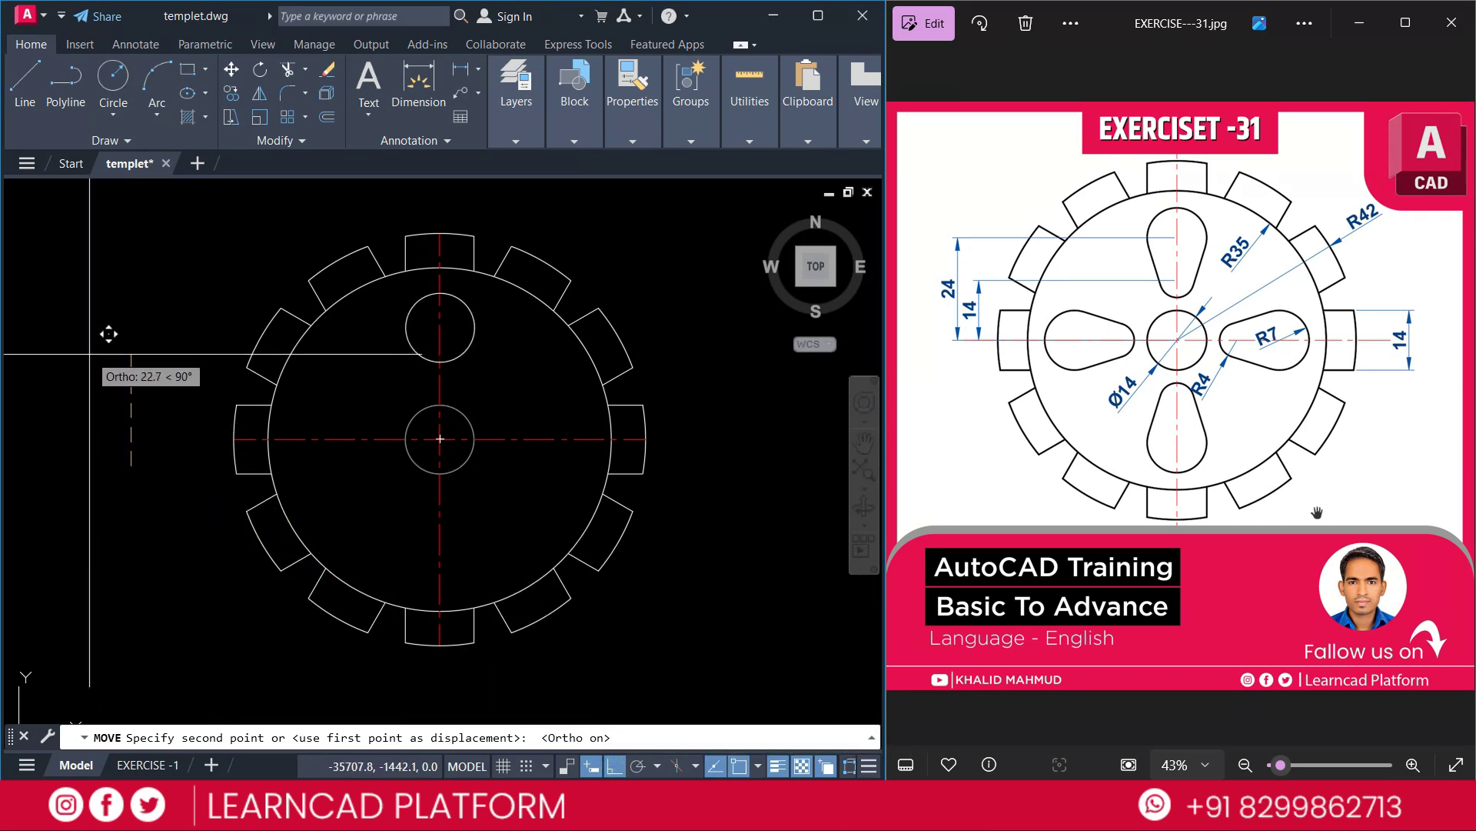
pyautogui.write('24')
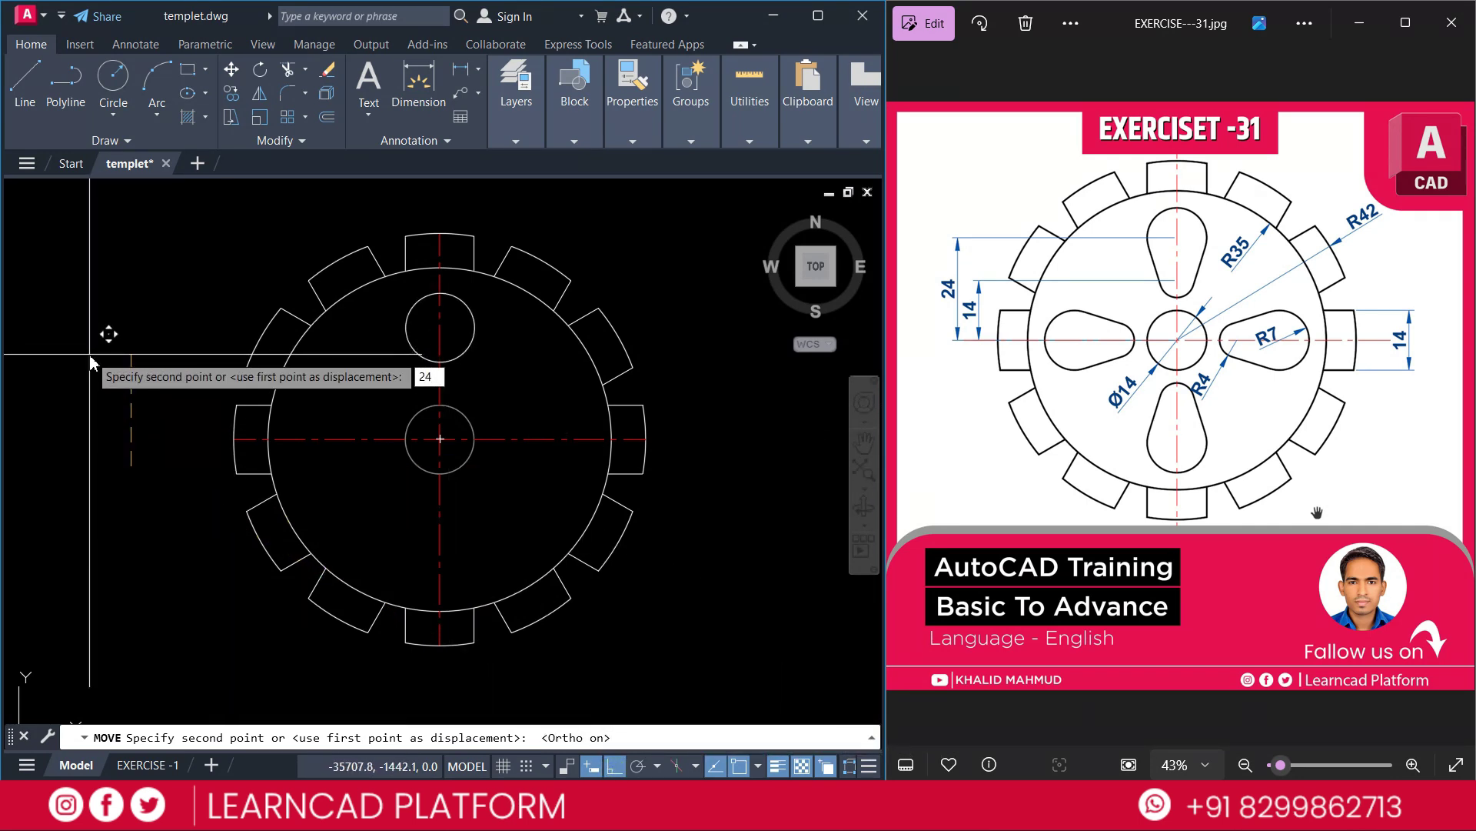
pyautogui.press('Return')
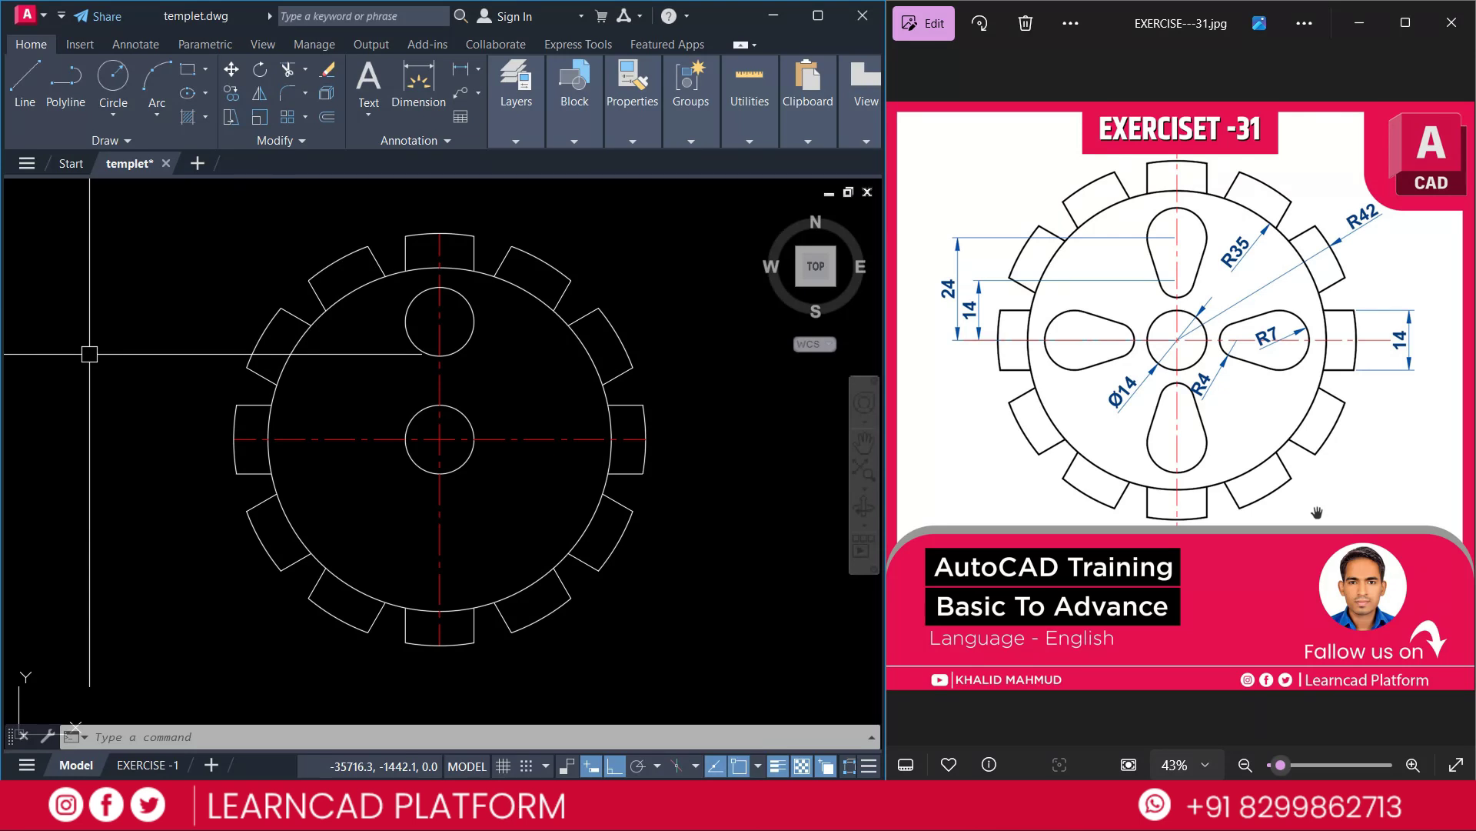
# Draw a 4 mm radius circle centered on the hub.
pyautogui.write('c')
pyautogui.press('Return')
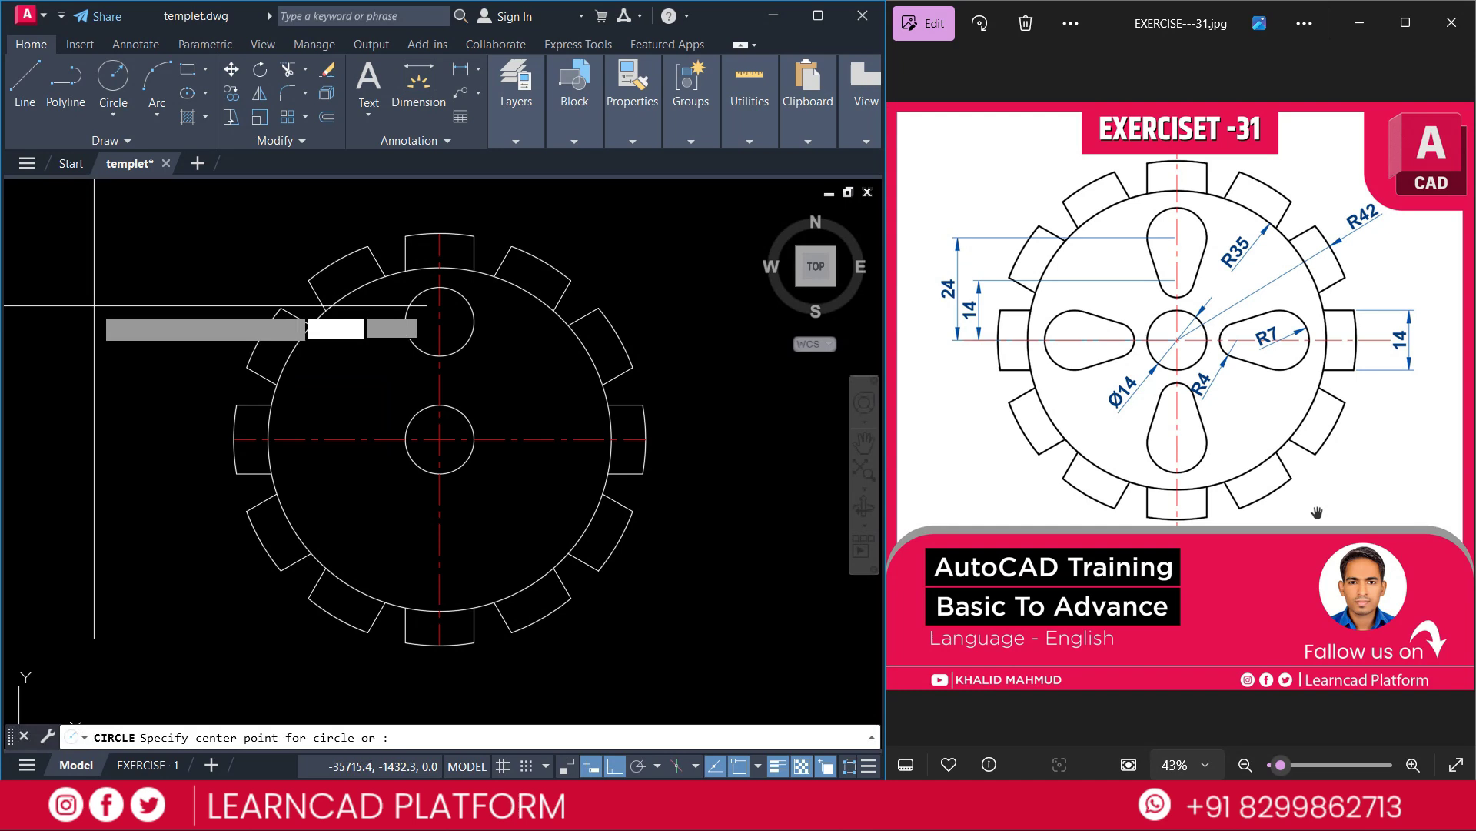
pyautogui.click(440, 440)
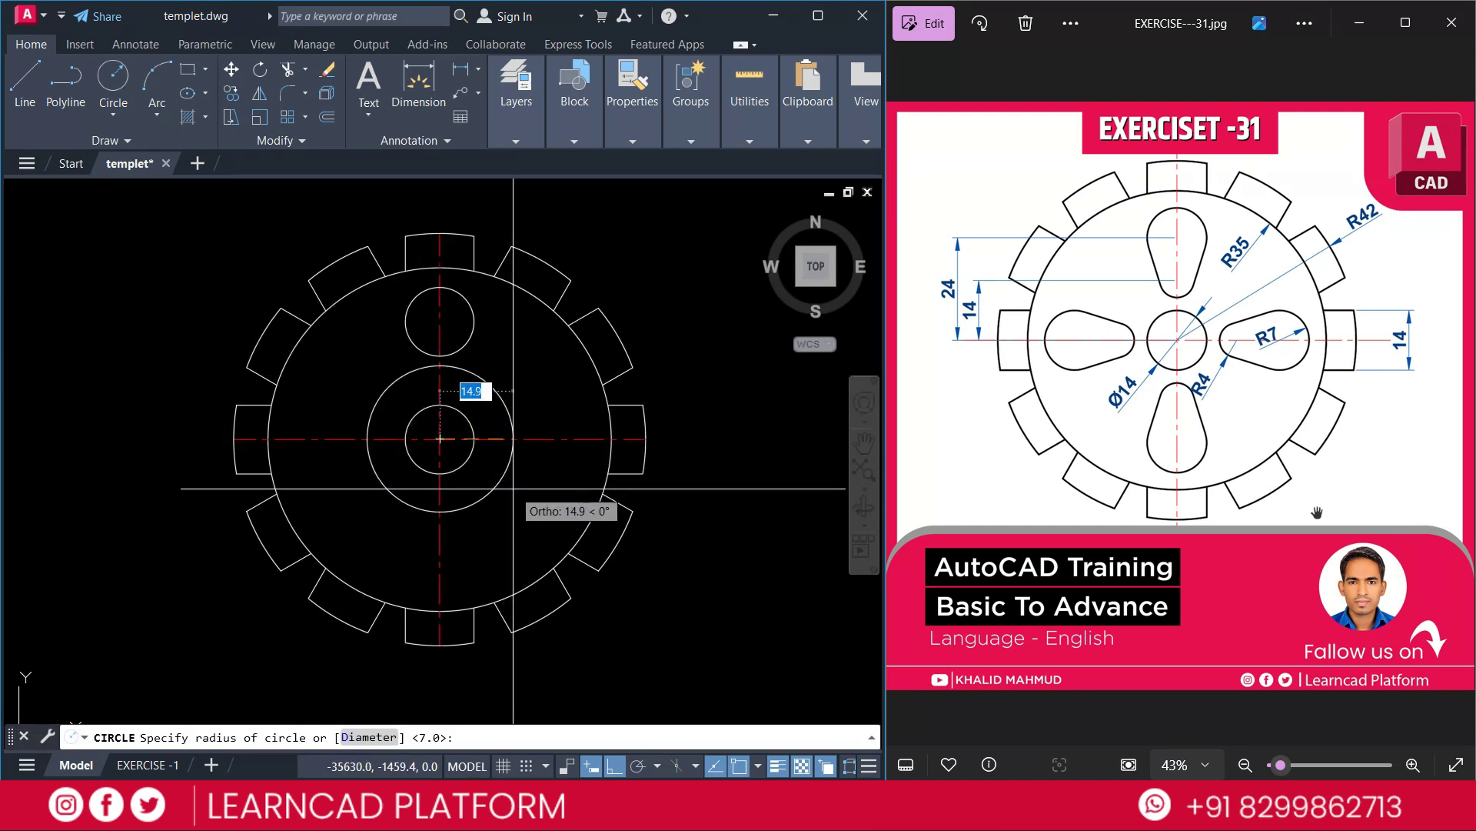
pyautogui.press('Return')
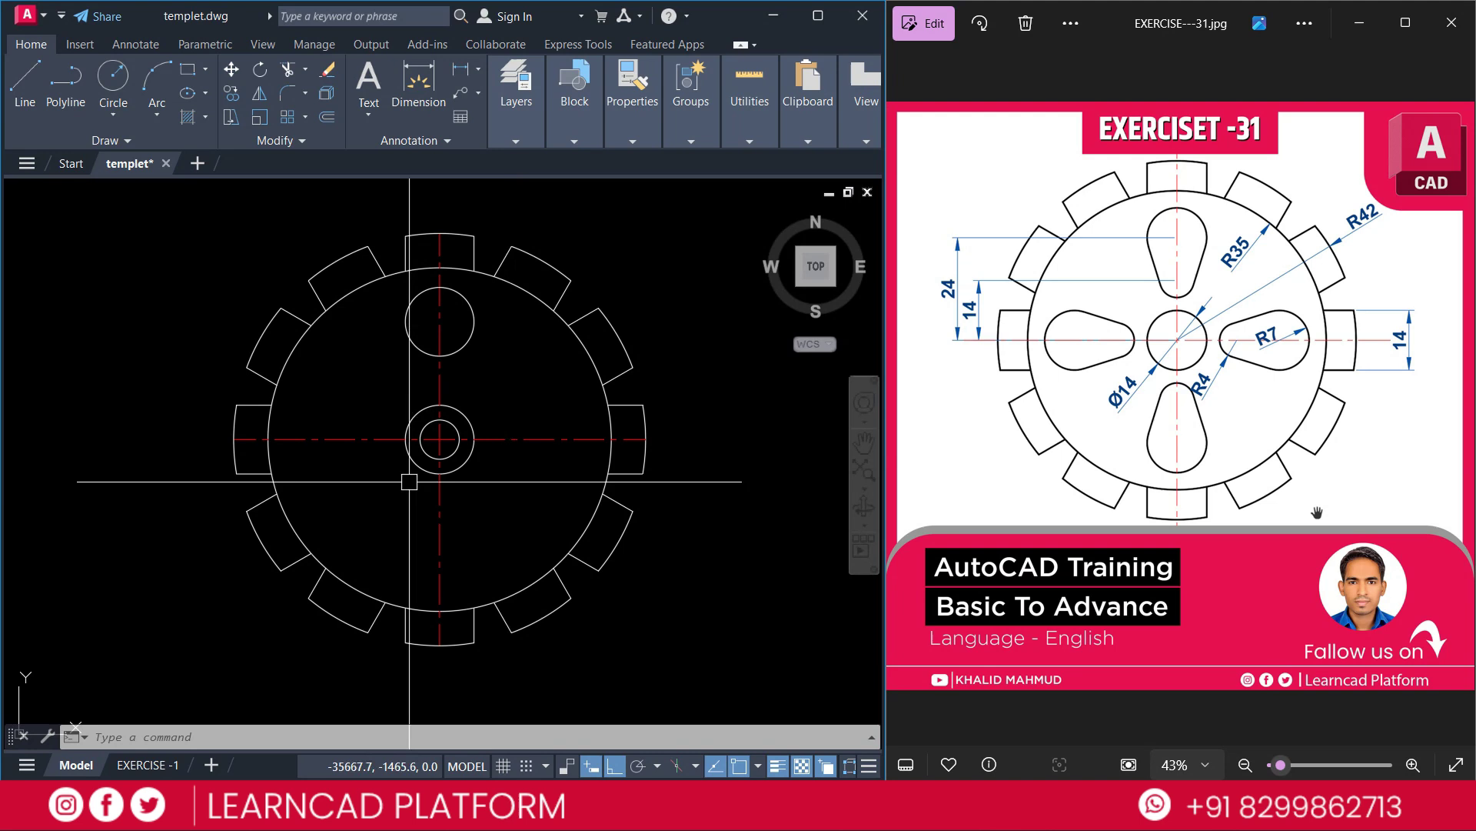
# Move the newly drawn 4 mm radius circle 14 mm straight up from the hub center.
pyautogui.press('Return')
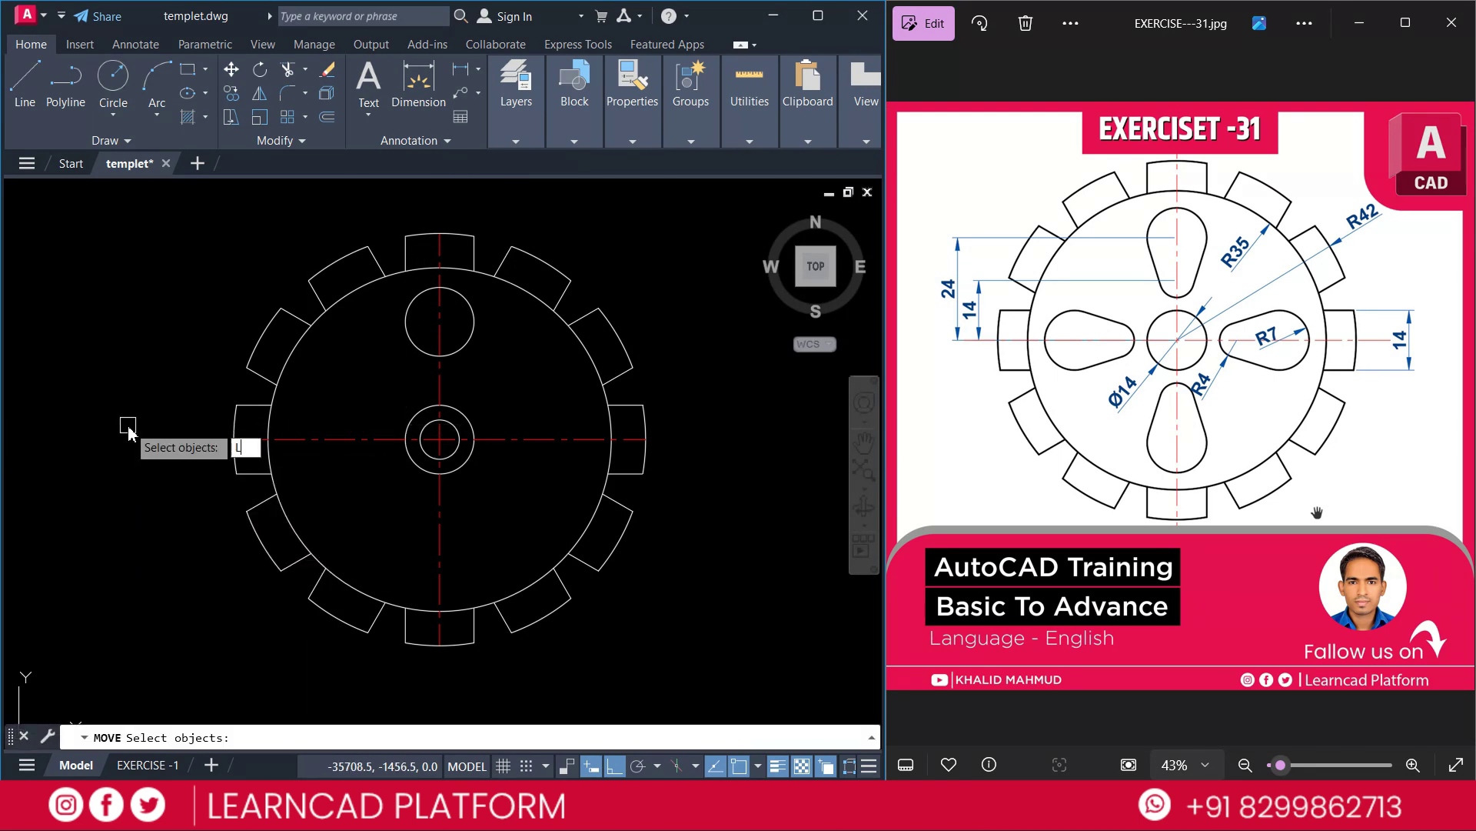
pyautogui.press('Return')
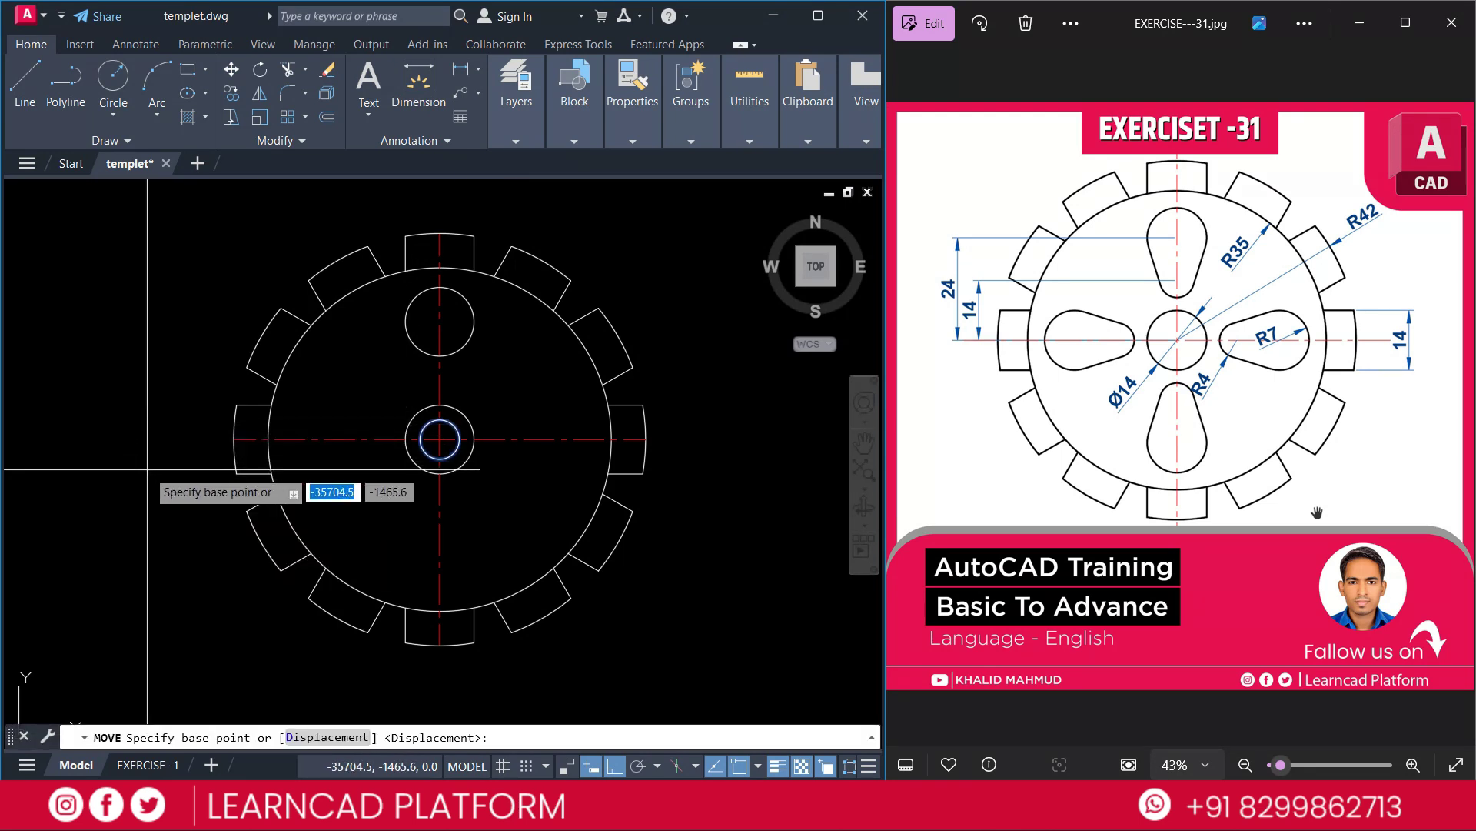
pyautogui.click(148, 468)
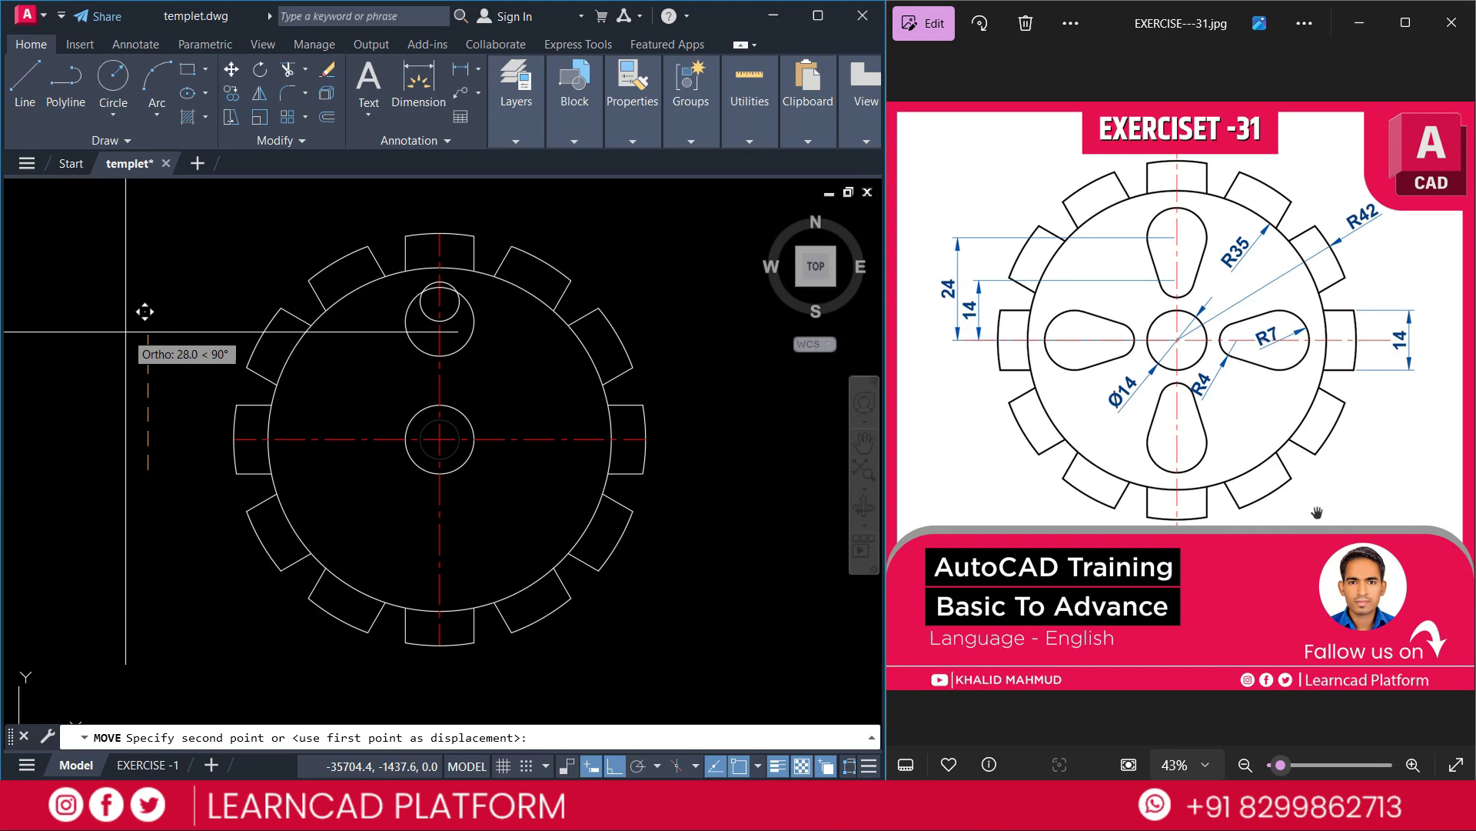
pyautogui.write('14')
pyautogui.press('Return')
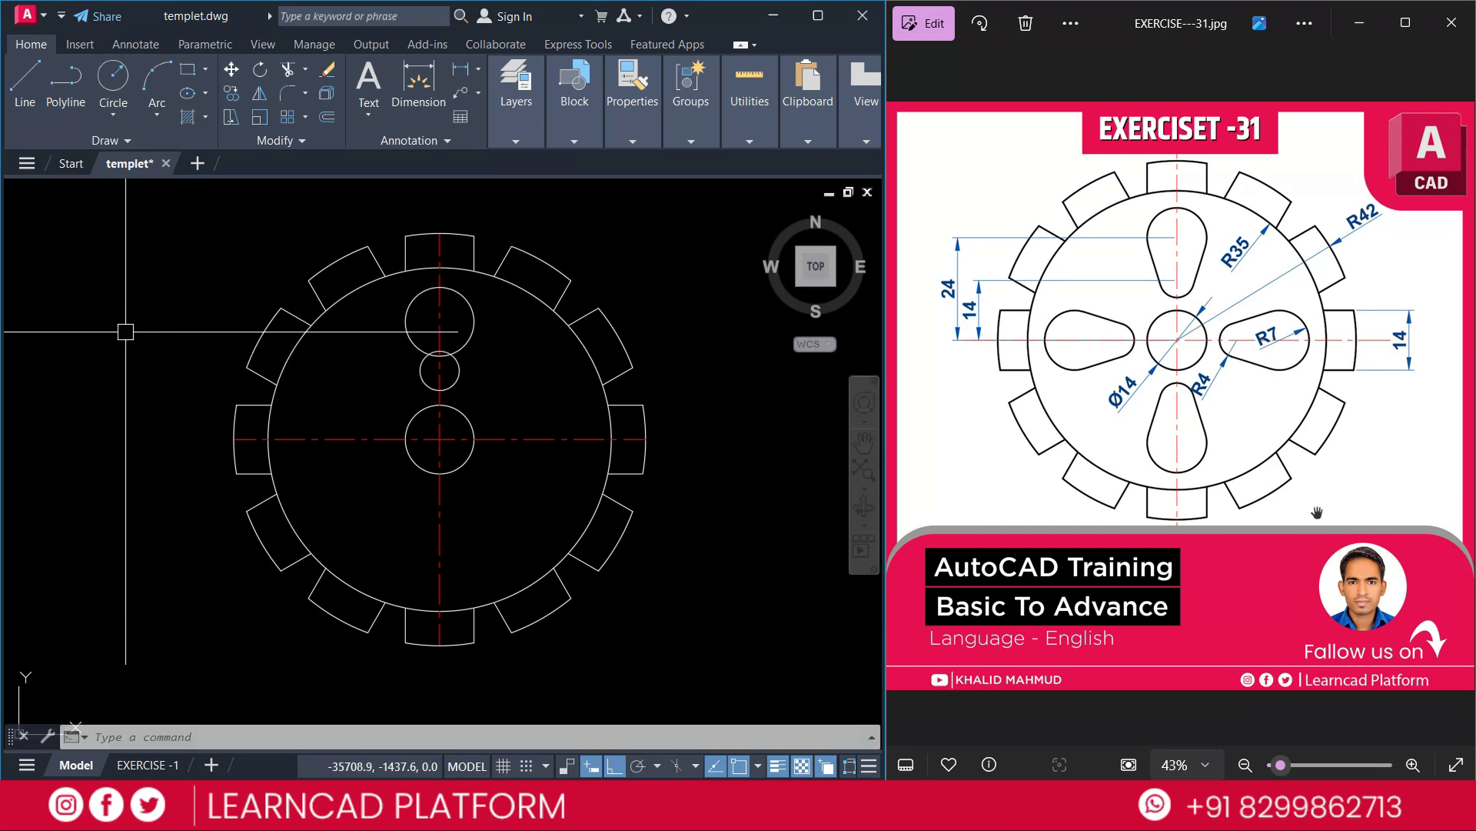
# Draw a line tangent to the left sides of the 7 mm and 4 mm radius circles above the hub.
pyautogui.write('l')
pyautogui.press('Return')
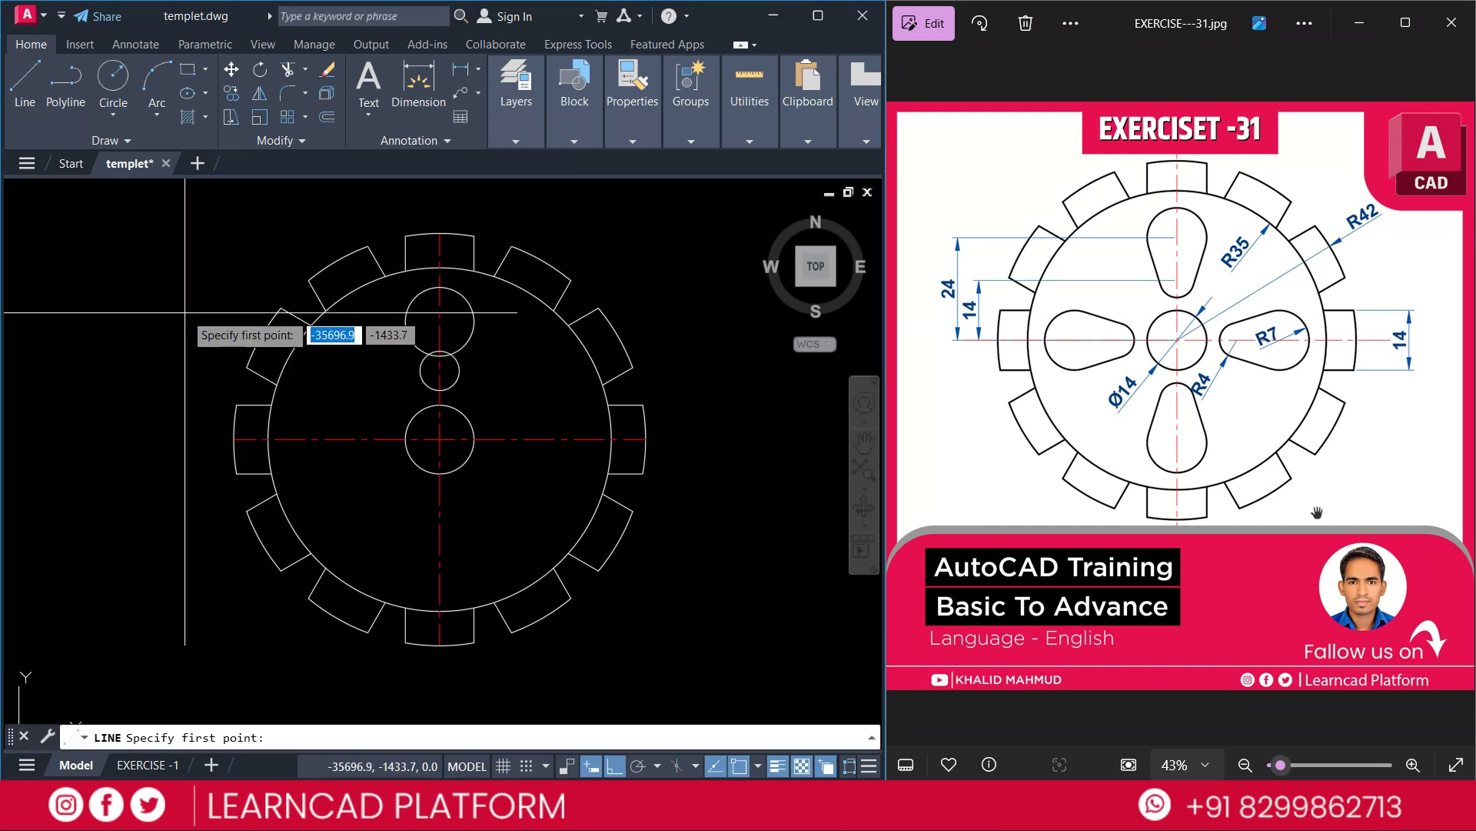
pyautogui.keyDown('shift'); pyautogui.rightClick(166, 288); pyautogui.keyUp('shift')
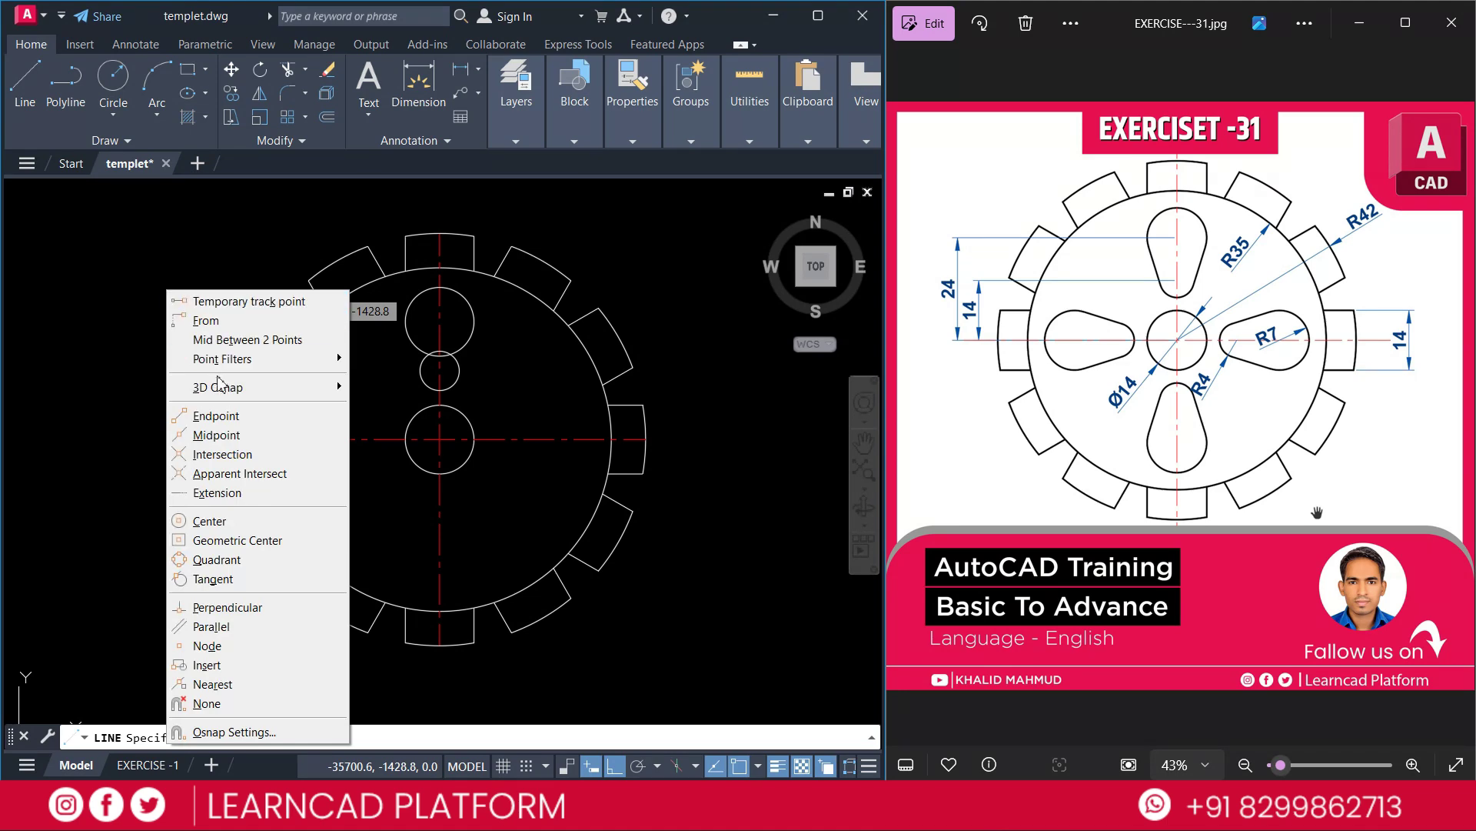
pyautogui.click(223, 578)
pyautogui.click(333, 346)
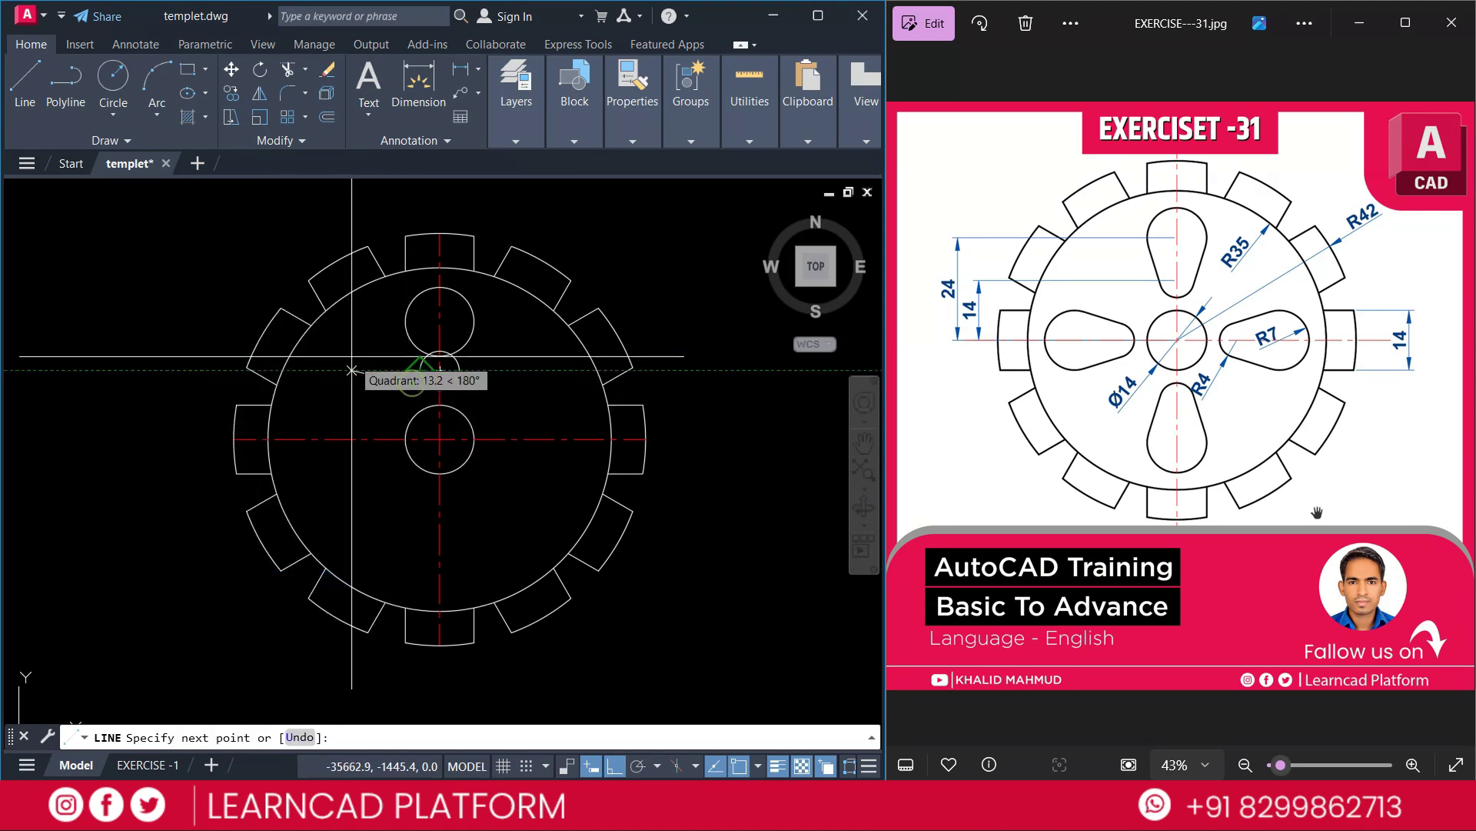
pyautogui.keyDown('shift'); pyautogui.rightClick(332, 339); pyautogui.keyUp('shift')
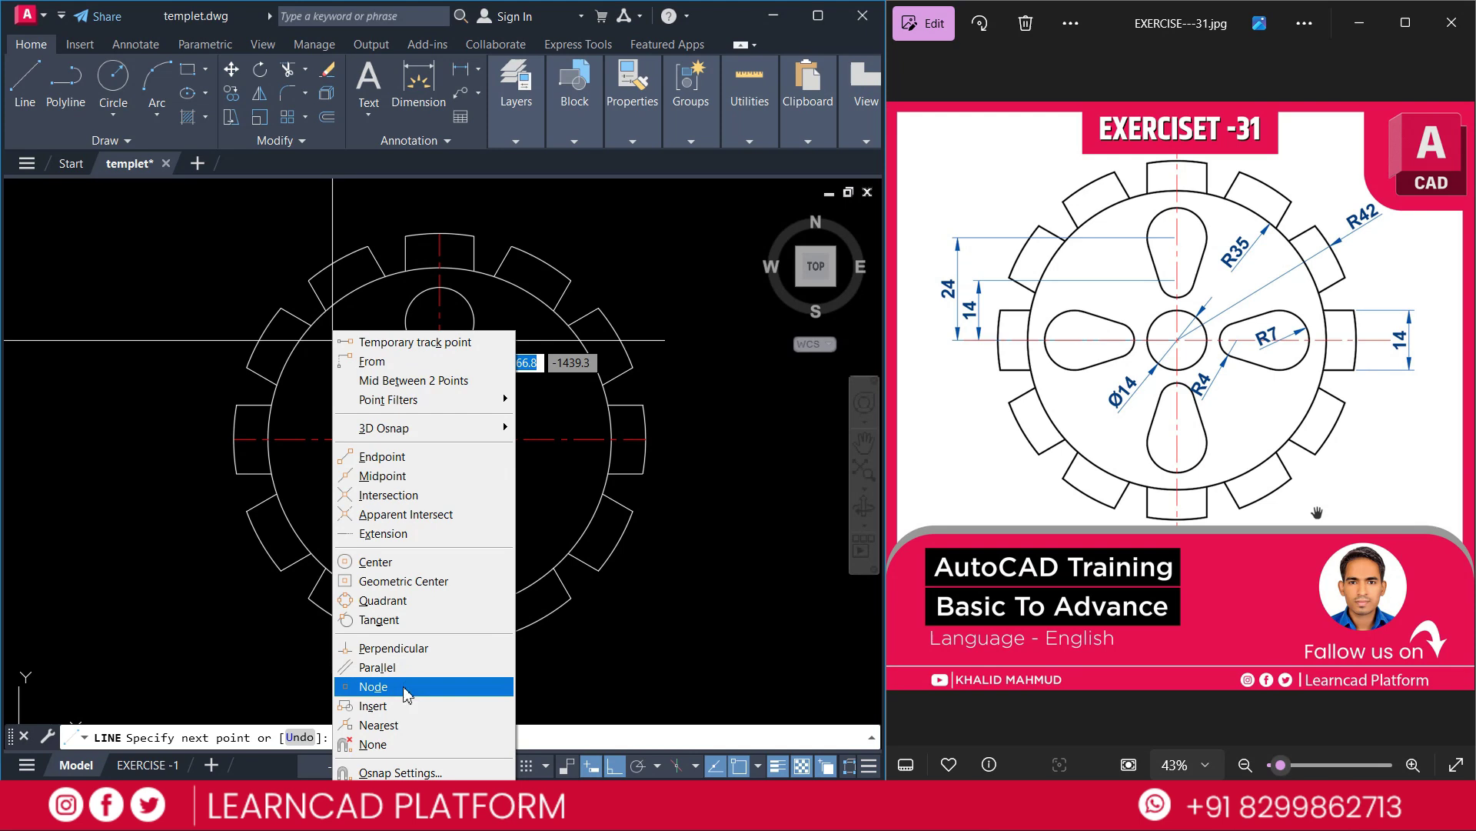
pyautogui.click(377, 619)
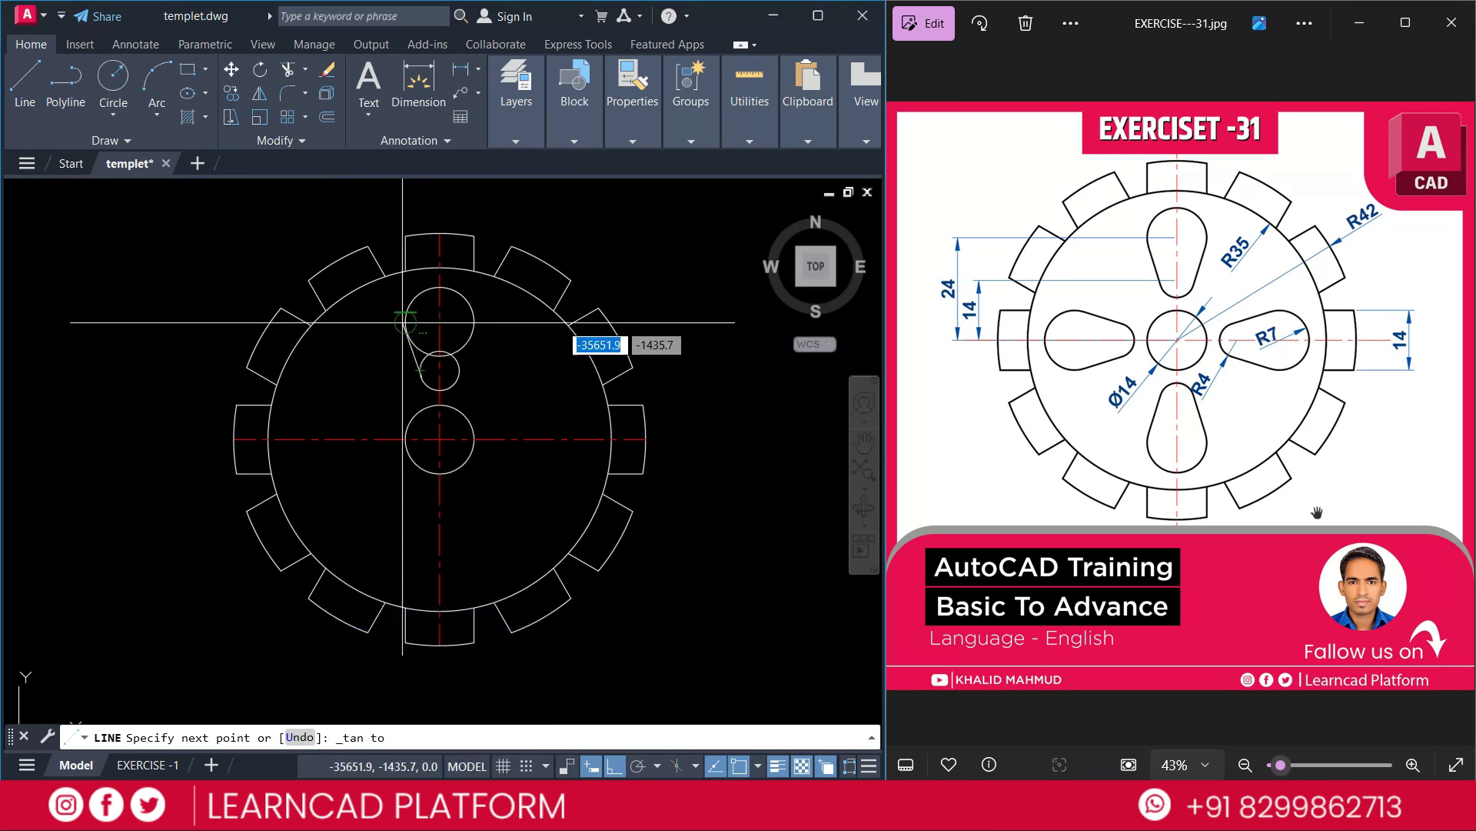
pyautogui.click(421, 376)
pyautogui.press('Return')
# Mirror the tangent line about the wheel's vertical centerline, keeping the original line.
pyautogui.click(413, 353)
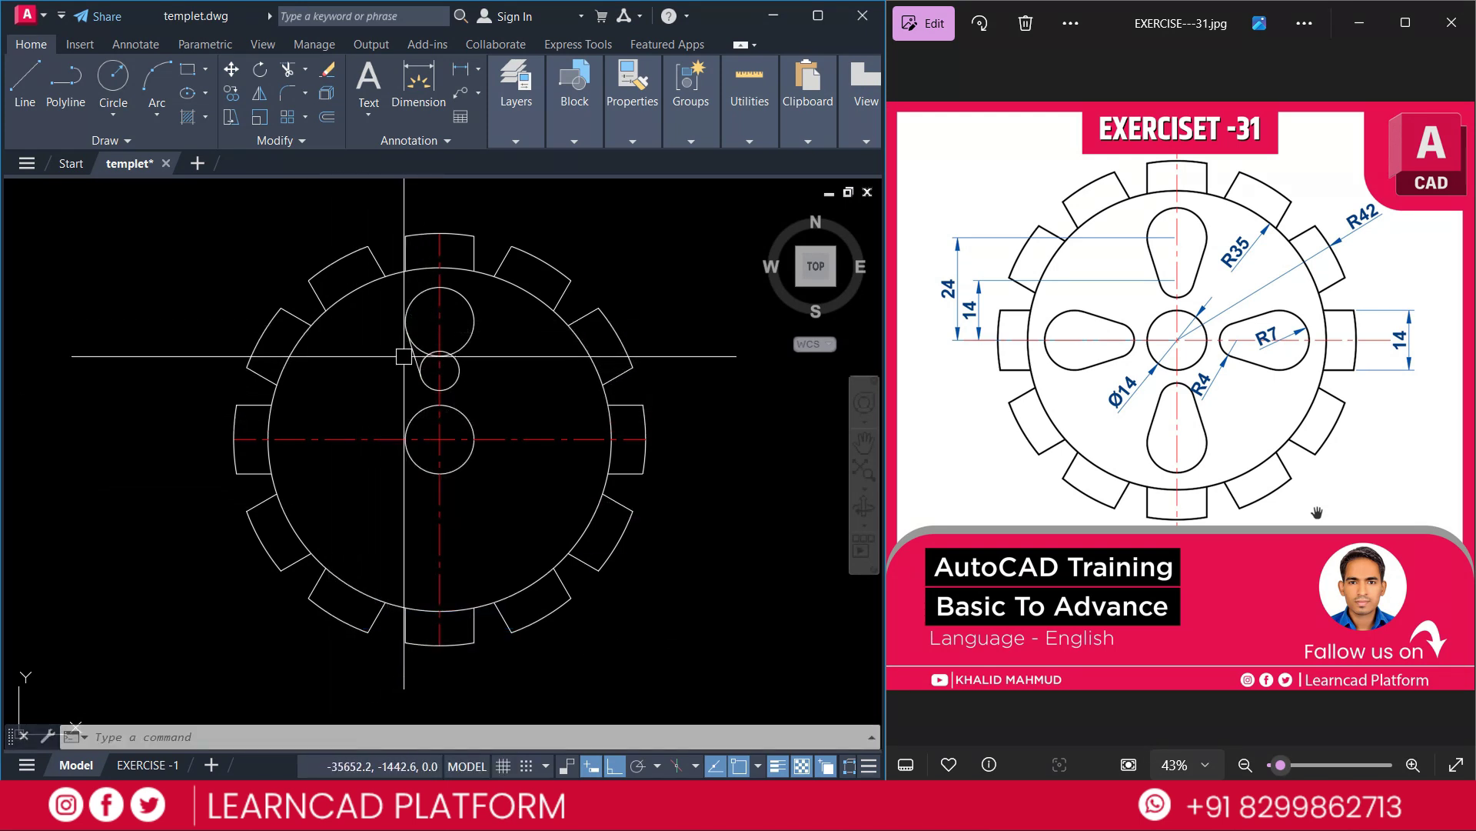
pyautogui.write('MI')
pyautogui.press('Return')
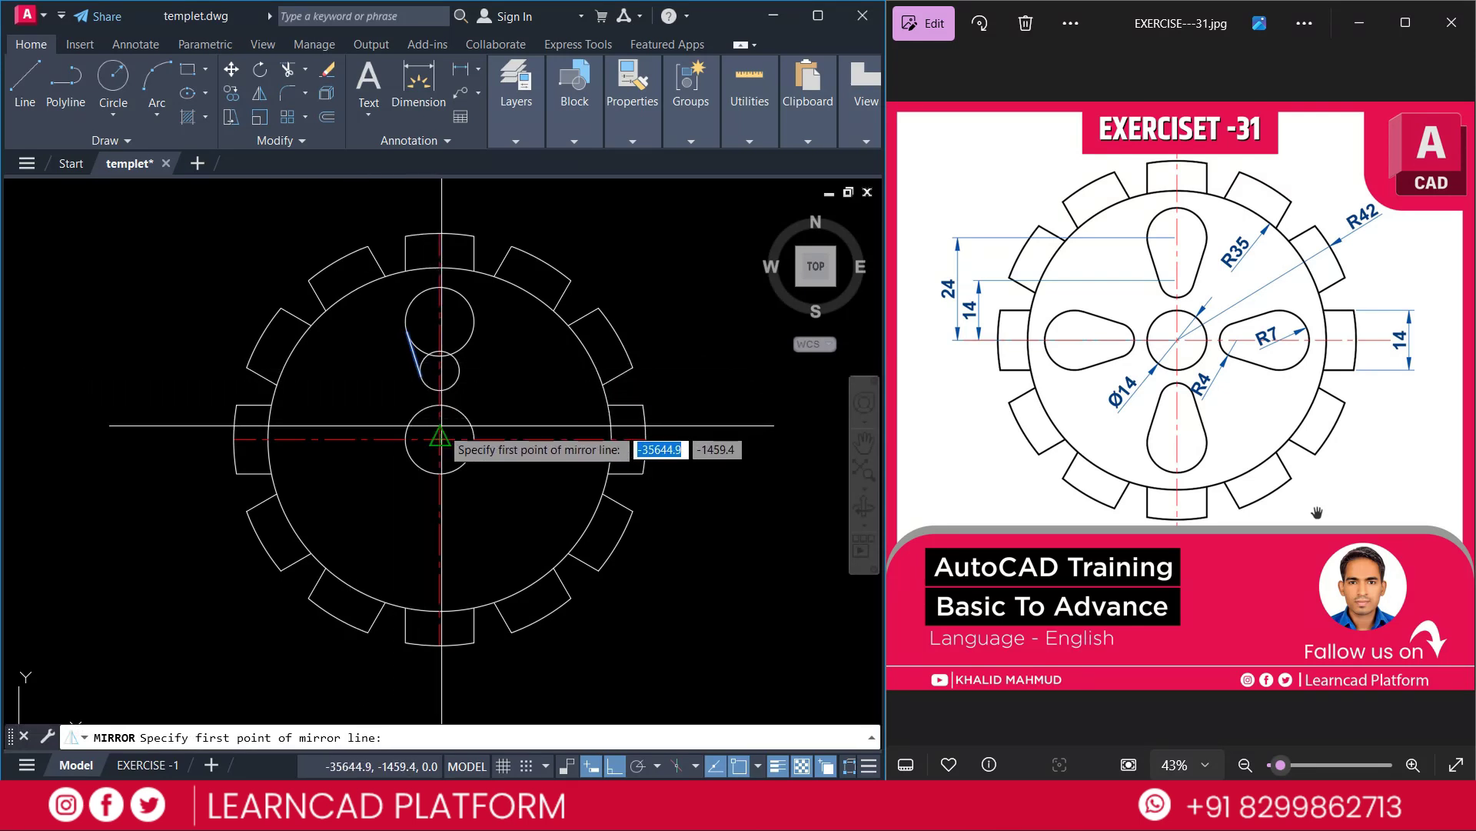
pyautogui.click(440, 439)
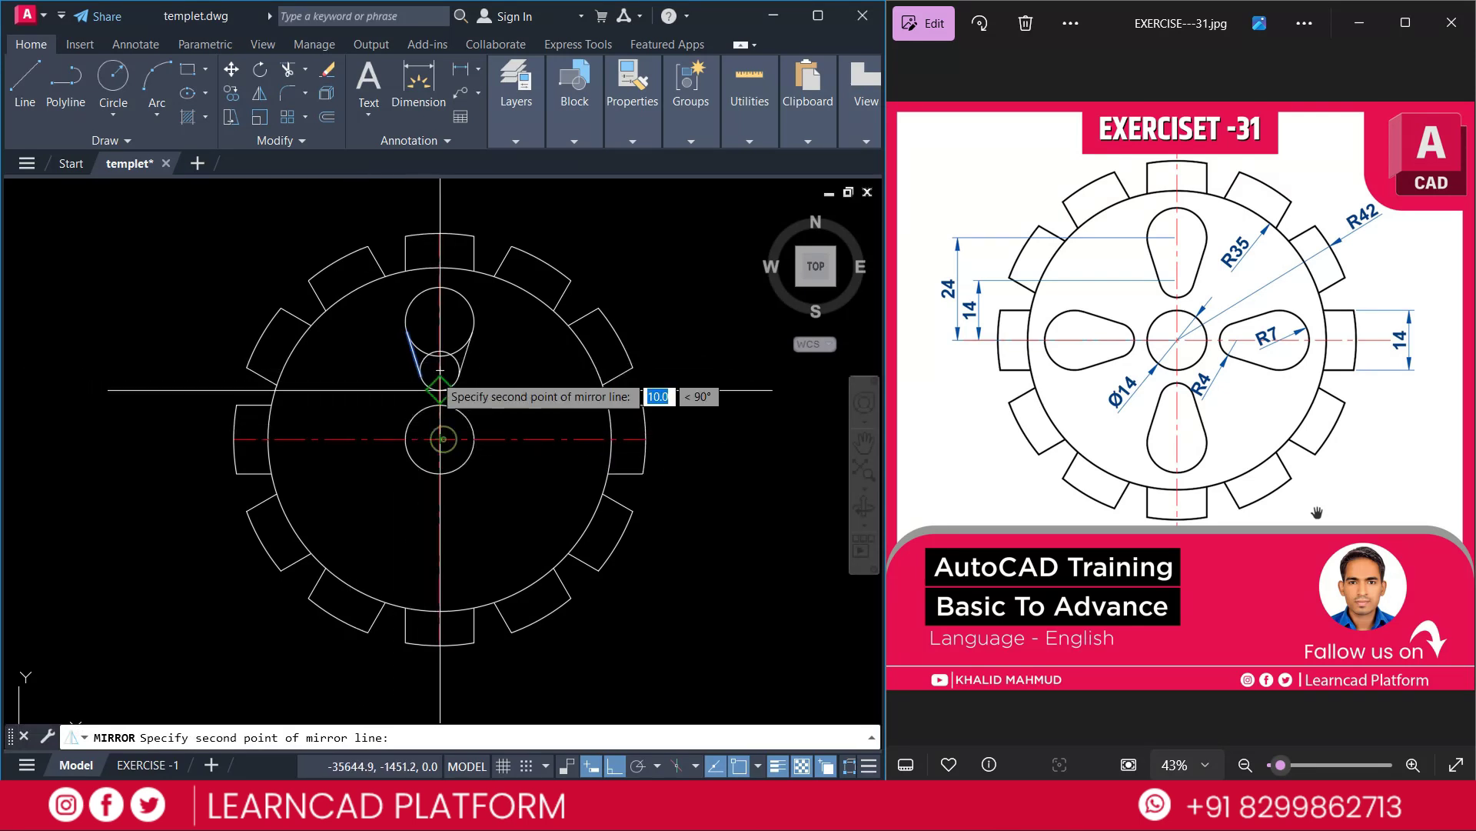
pyautogui.click(439, 268)
pyautogui.click(484, 338)
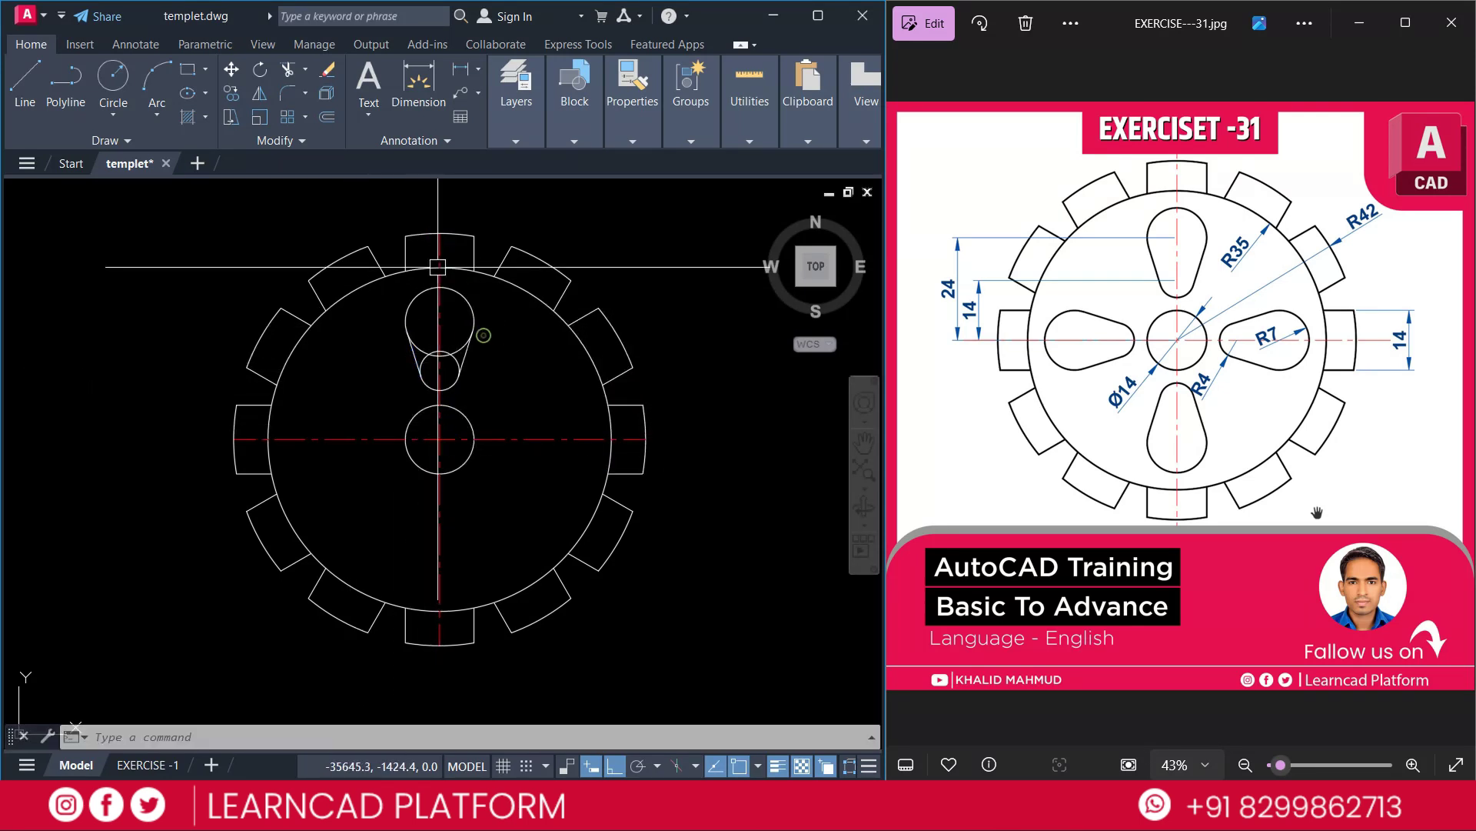
# Trim the inner arcs of the 7 mm and 4 mm radius circles with the two tangent lines as cutting edges to form the teardrop slot.
pyautogui.write('Z')
pyautogui.press('Return')
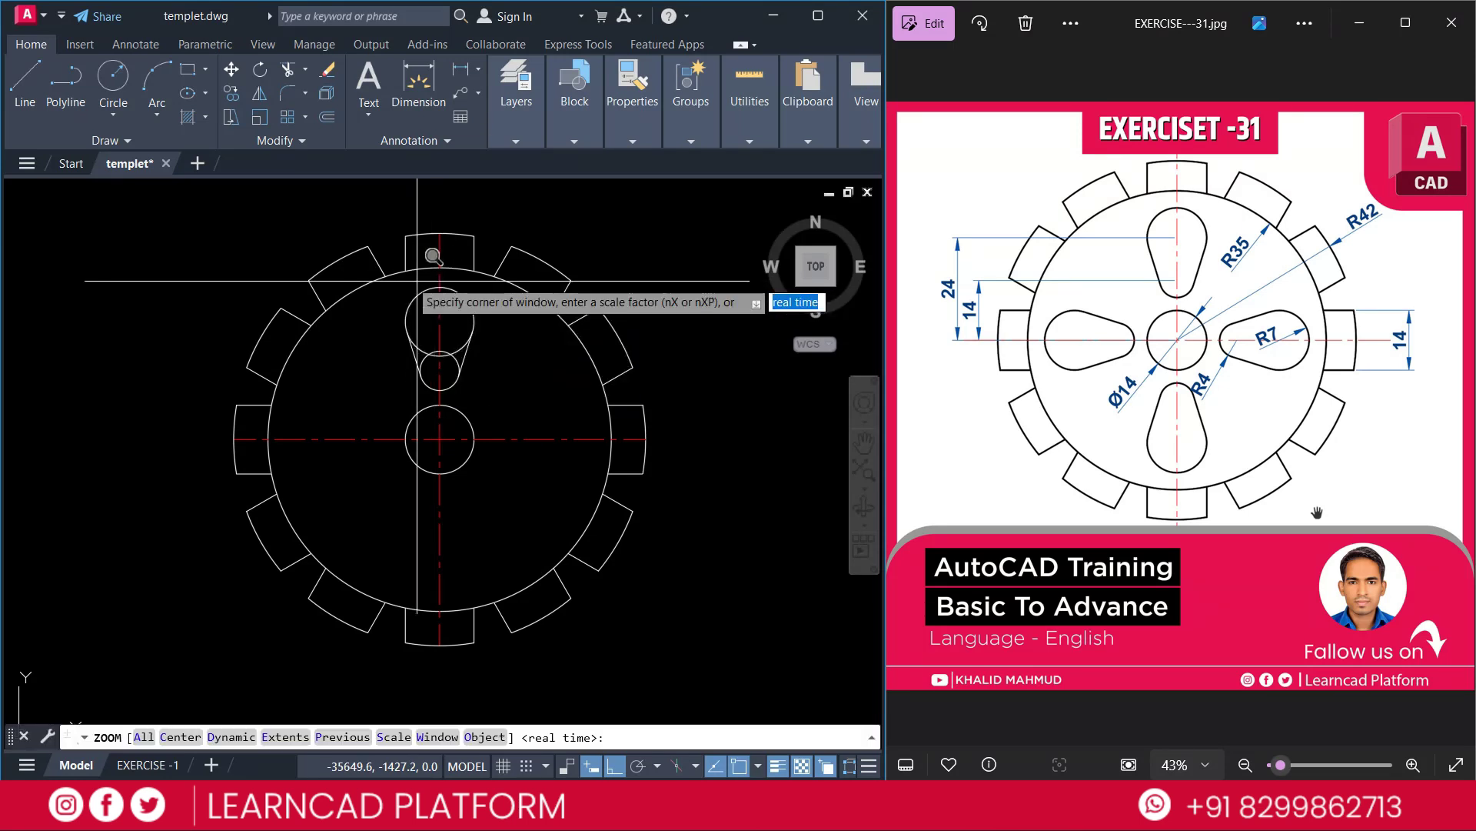
pyautogui.click(385, 240)
pyautogui.click(516, 395)
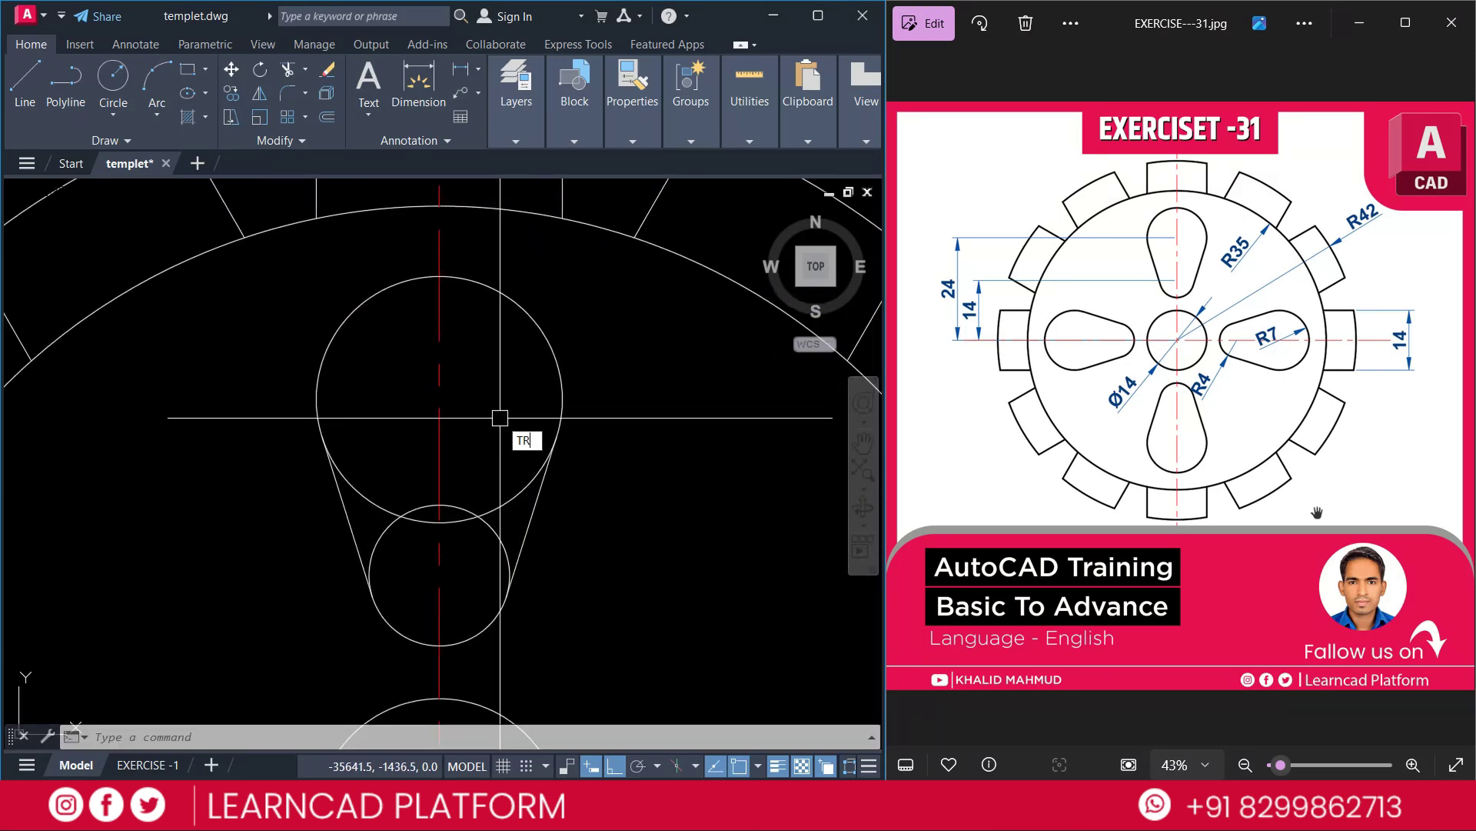
pyautogui.press('Return')
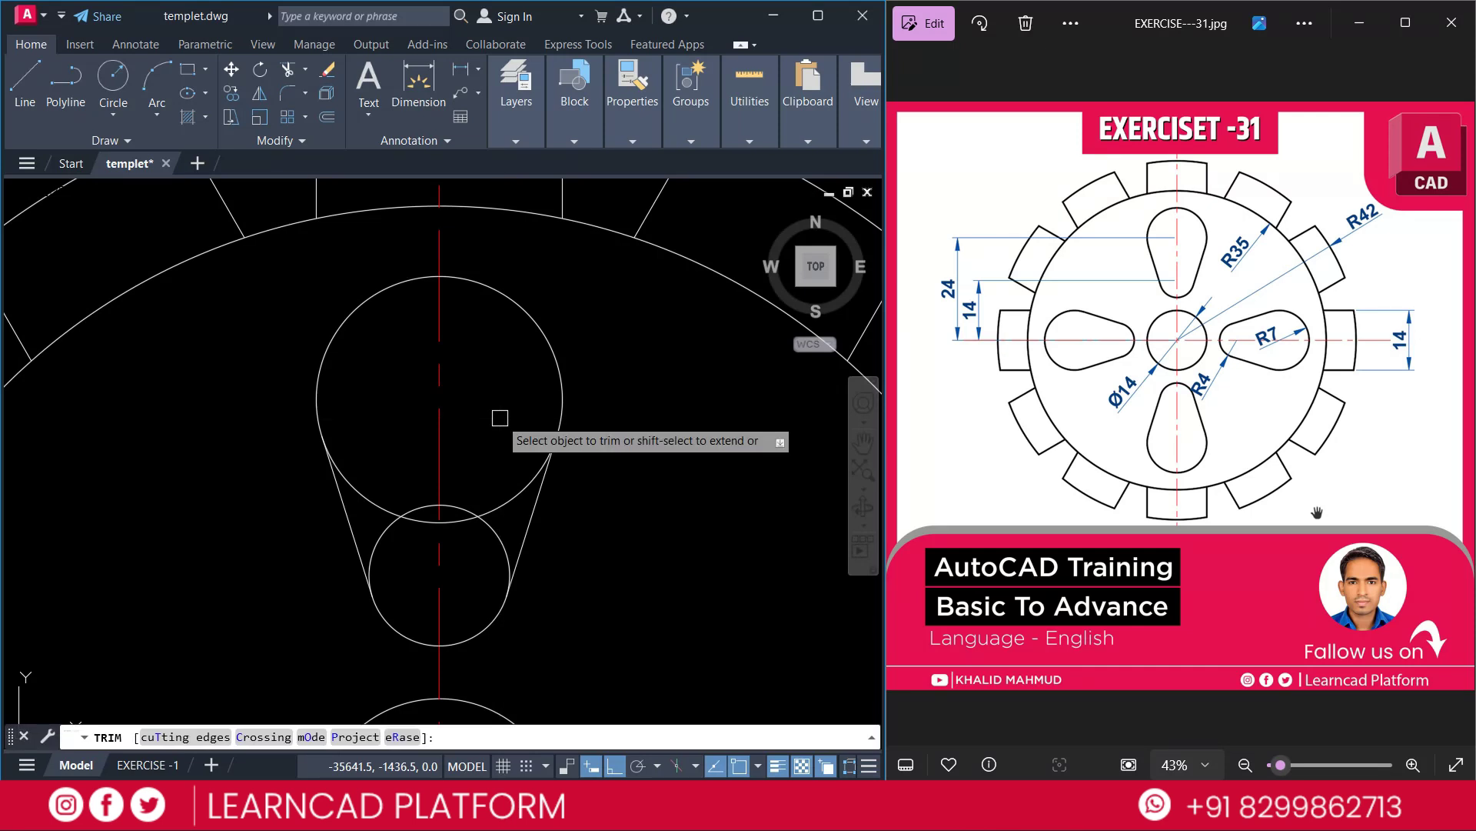
pyautogui.write('t')
pyautogui.press('Return')
pyautogui.click(544, 484)
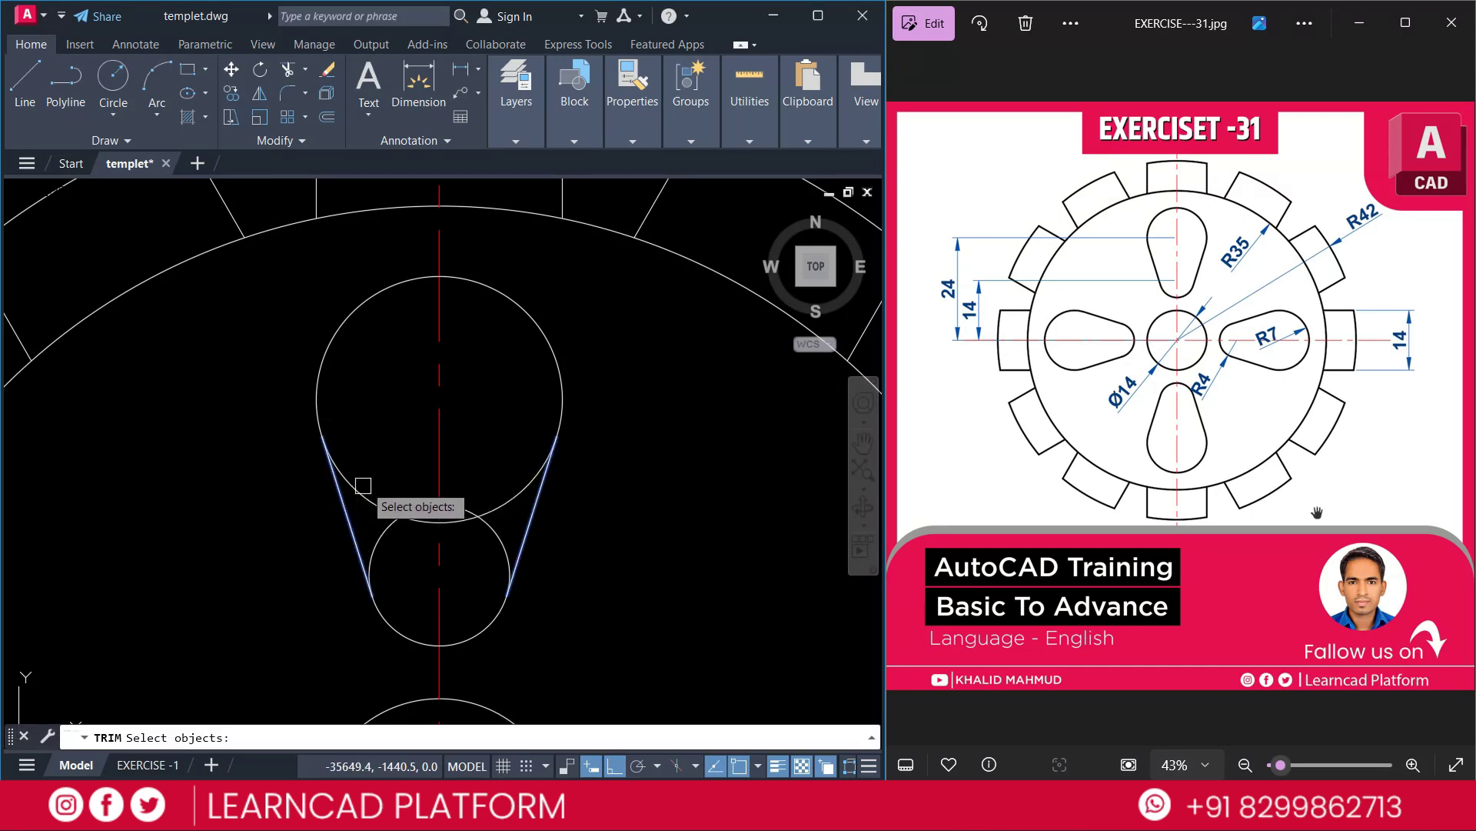
pyautogui.press('Return')
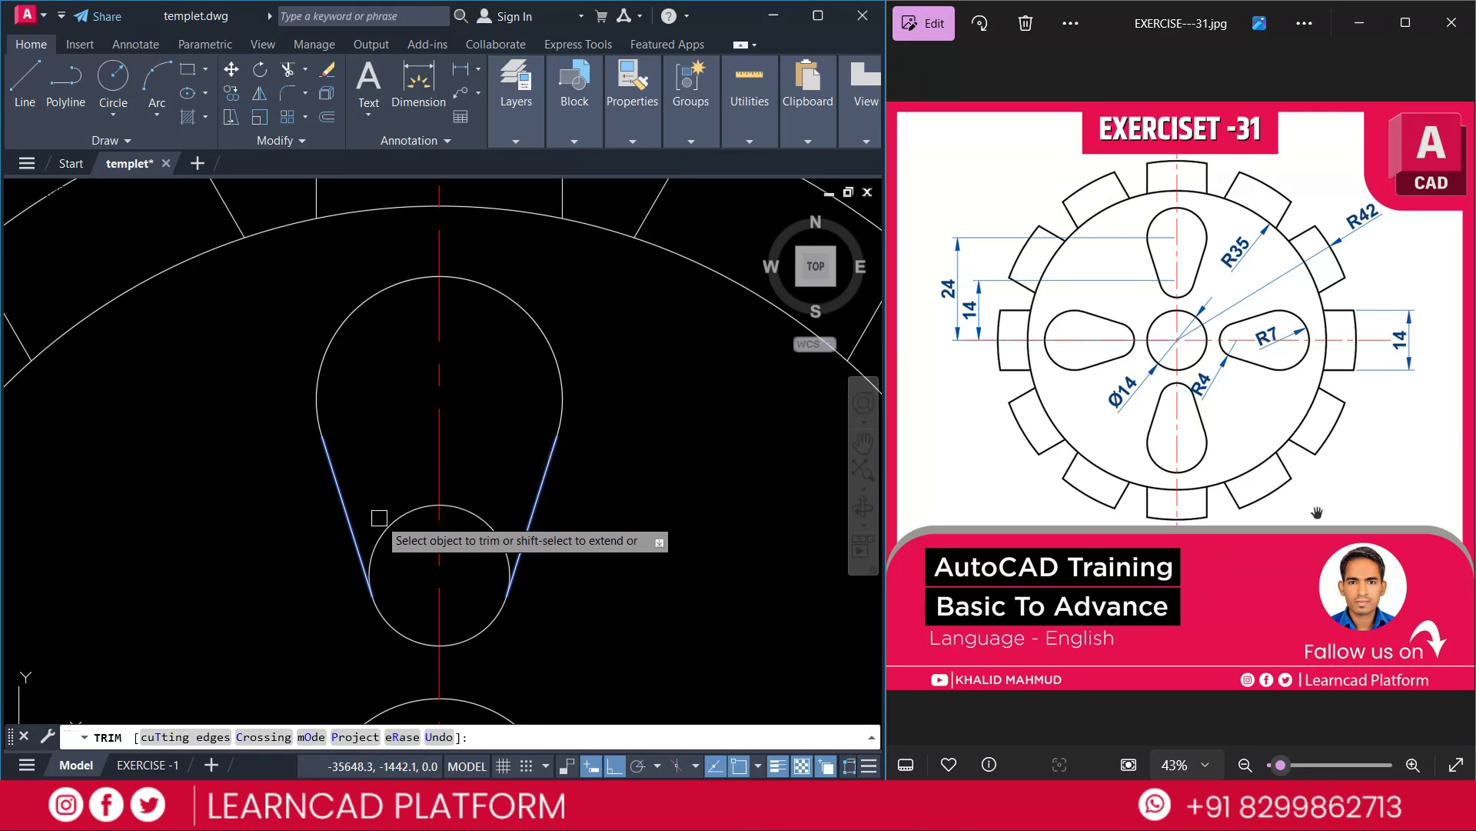
pyautogui.click(389, 529)
pyautogui.press('Return')
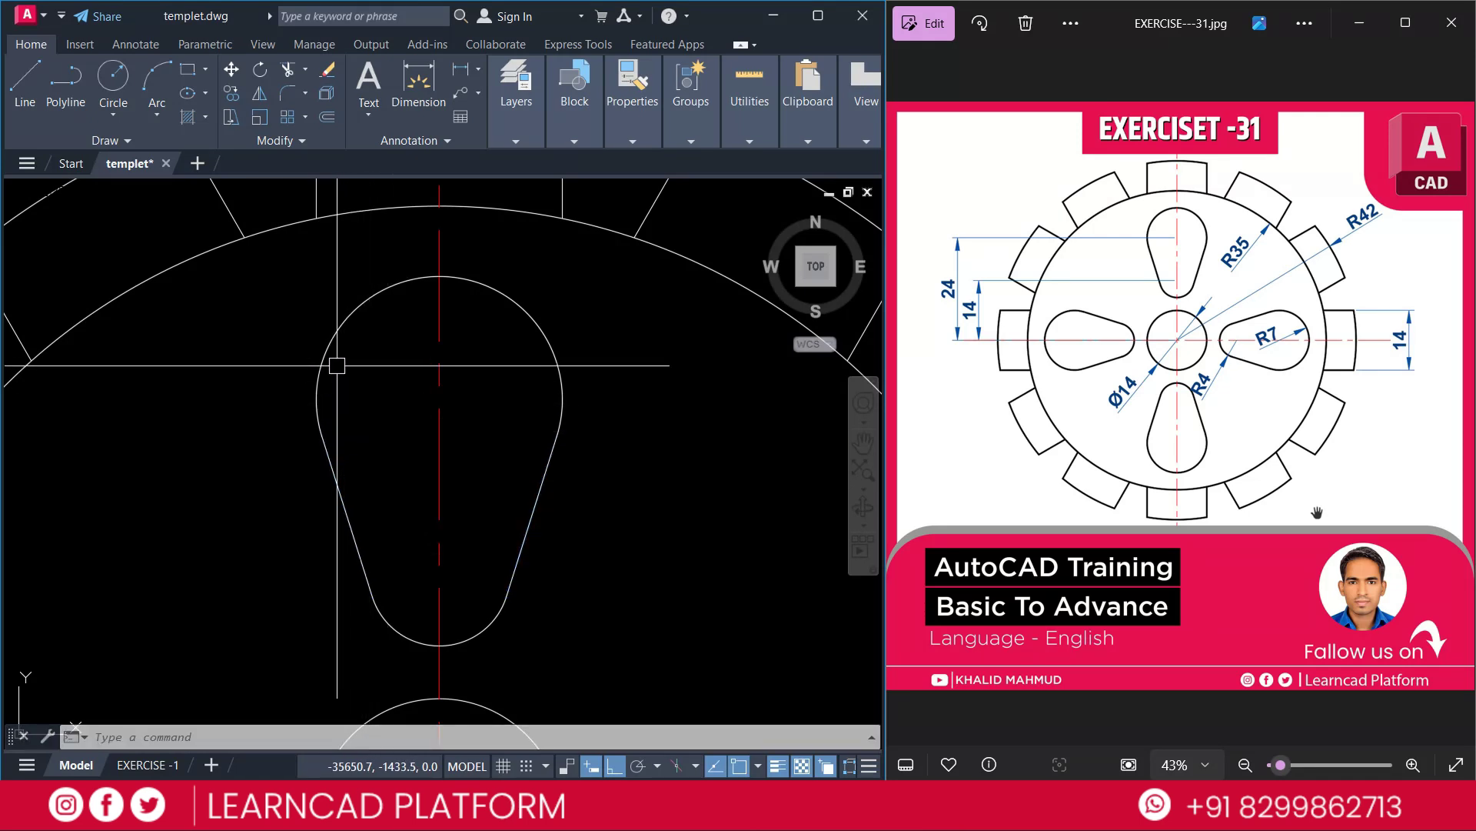
# Create a polar array of the teardrop slot about the hub center with 4 items over 360 degrees.
pyautogui.scroll(-4, 337, 365)
pyautogui.moveTo(337, 363); pyautogui.dragTo(361, 303, button='middle')
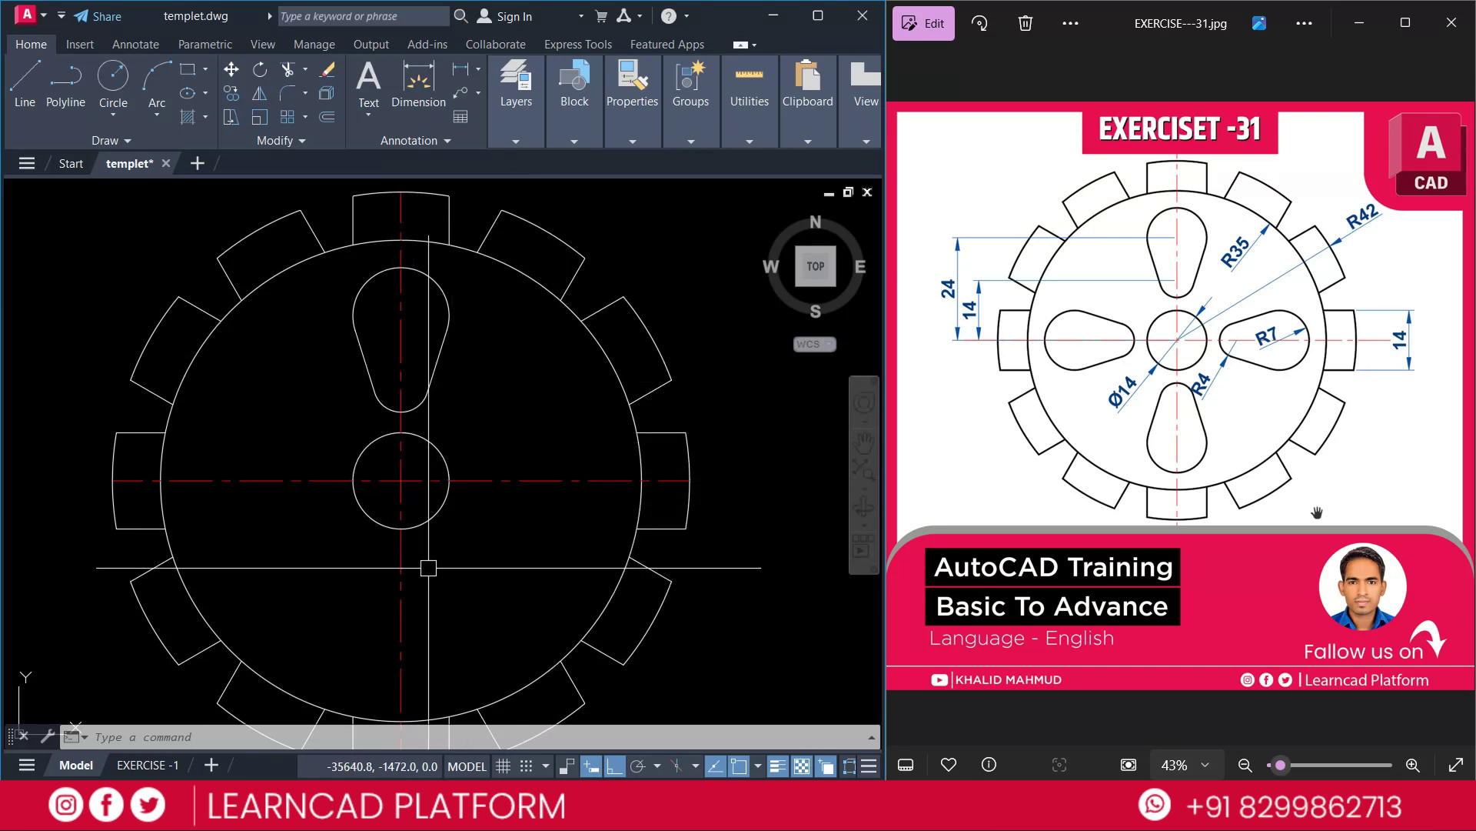
pyautogui.click(325, 221)
pyautogui.click(486, 454)
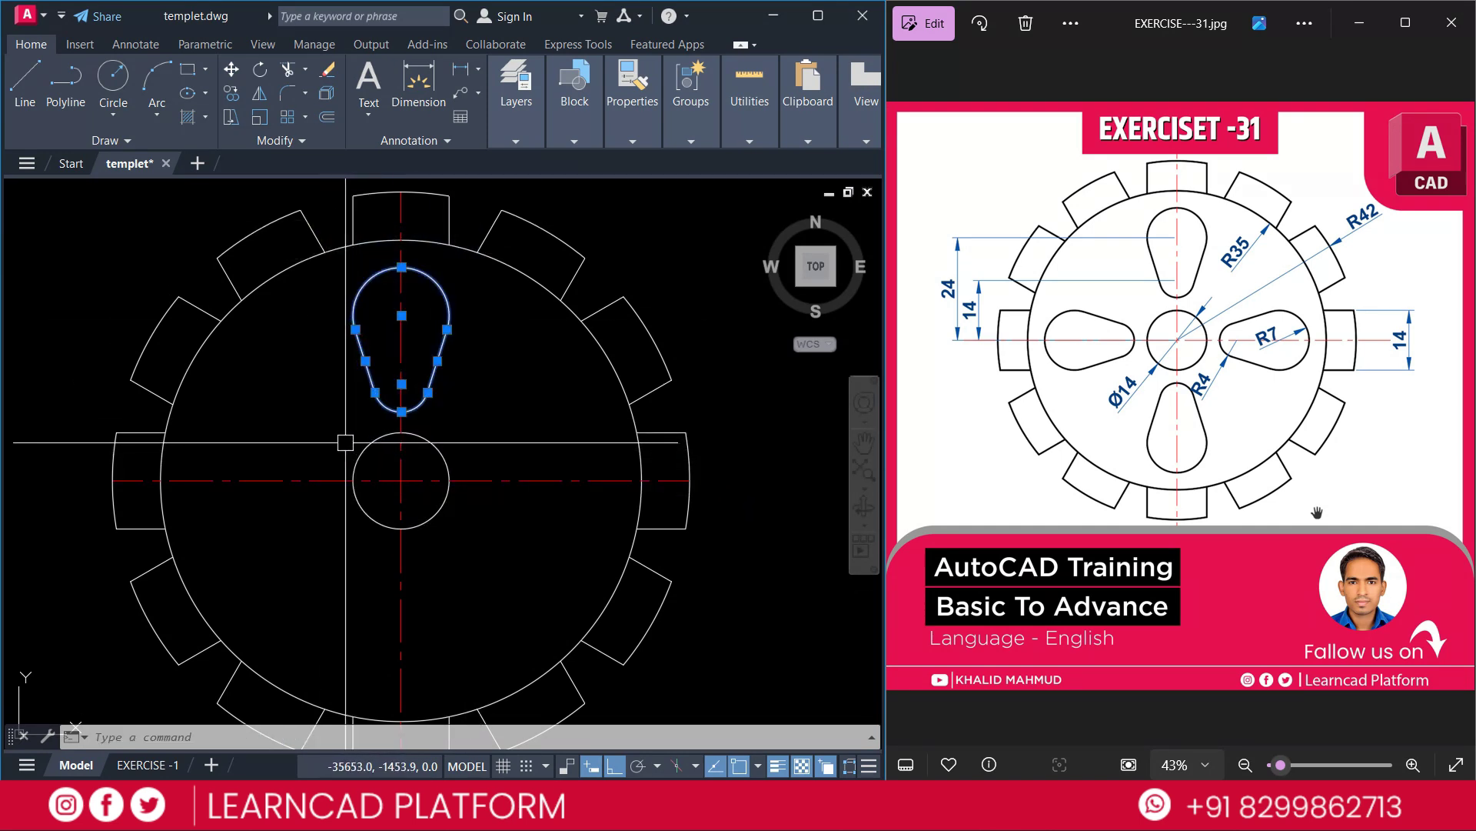
pyautogui.write('ARRAYP')
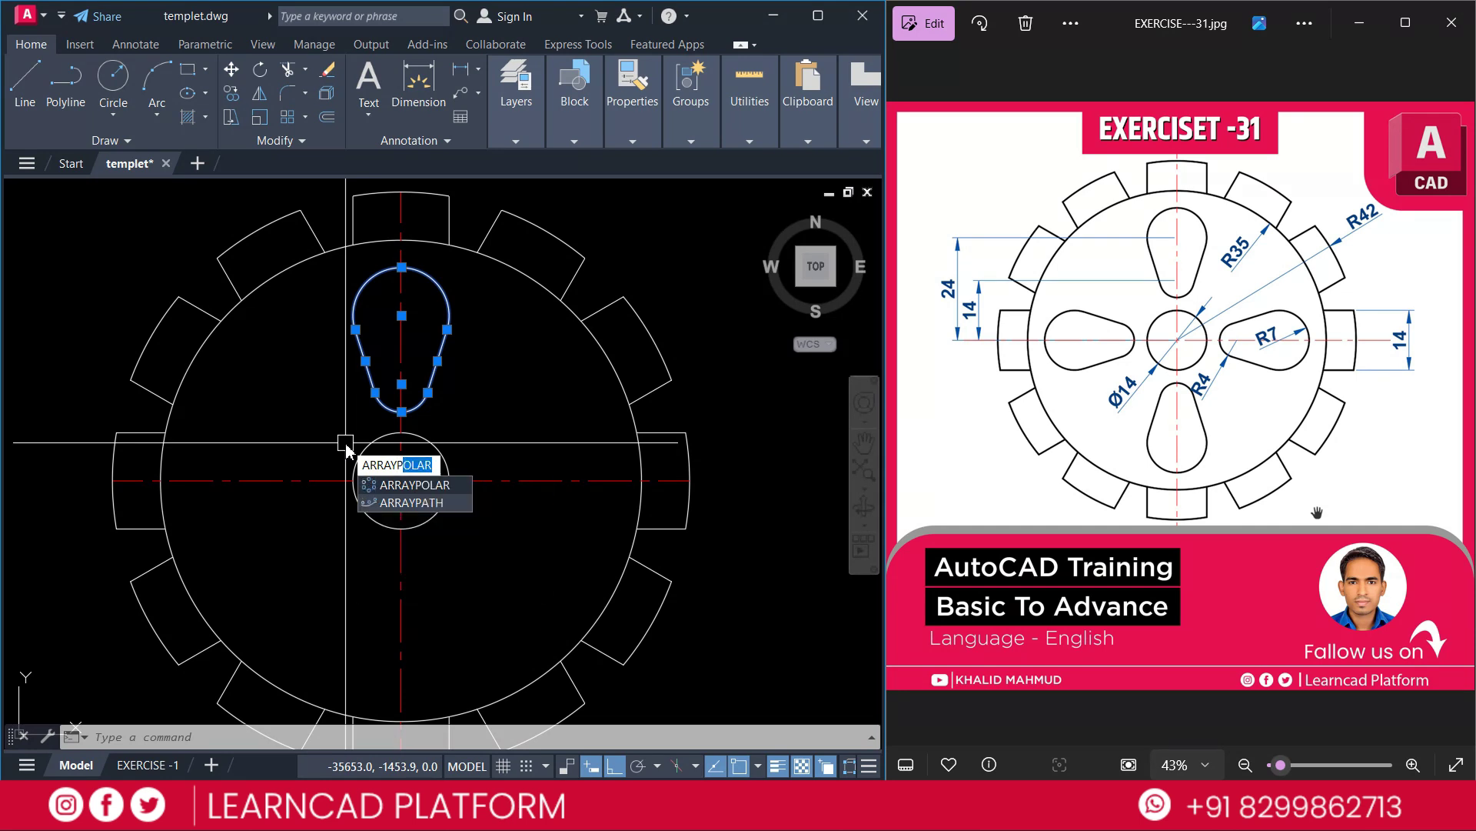
pyautogui.press('Return')
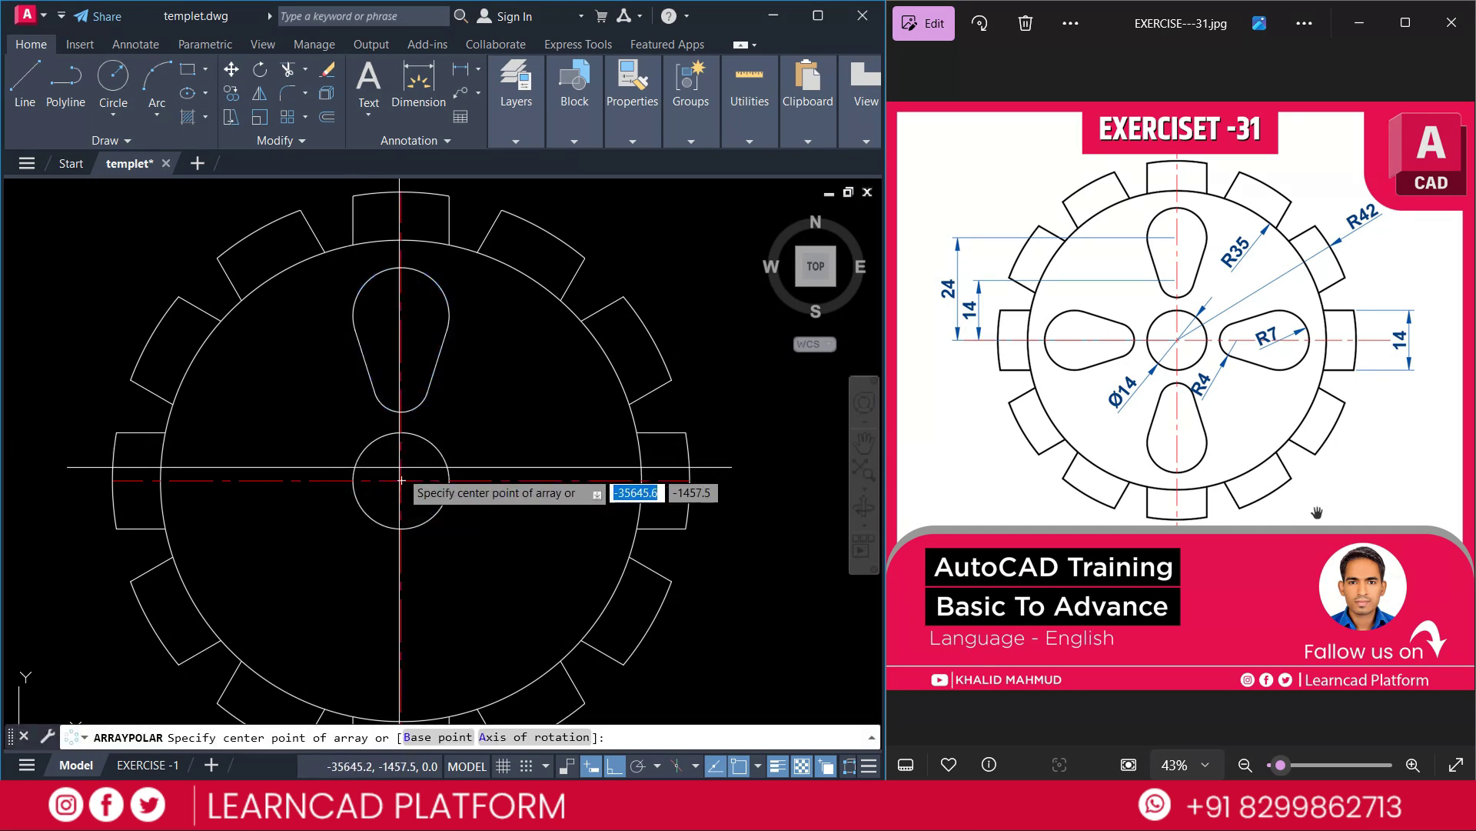
pyautogui.click(401, 480)
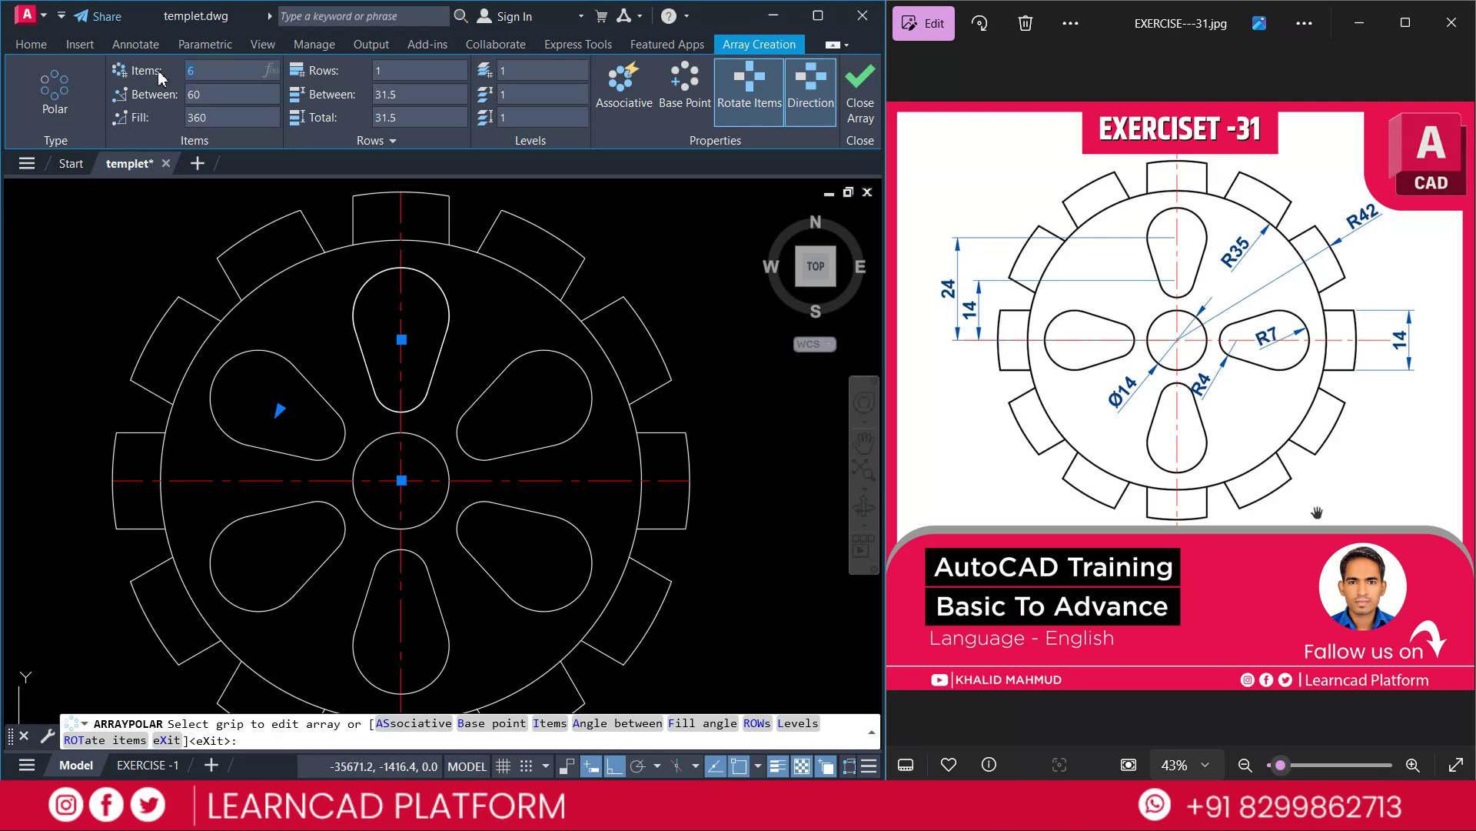
pyautogui.press('Return')
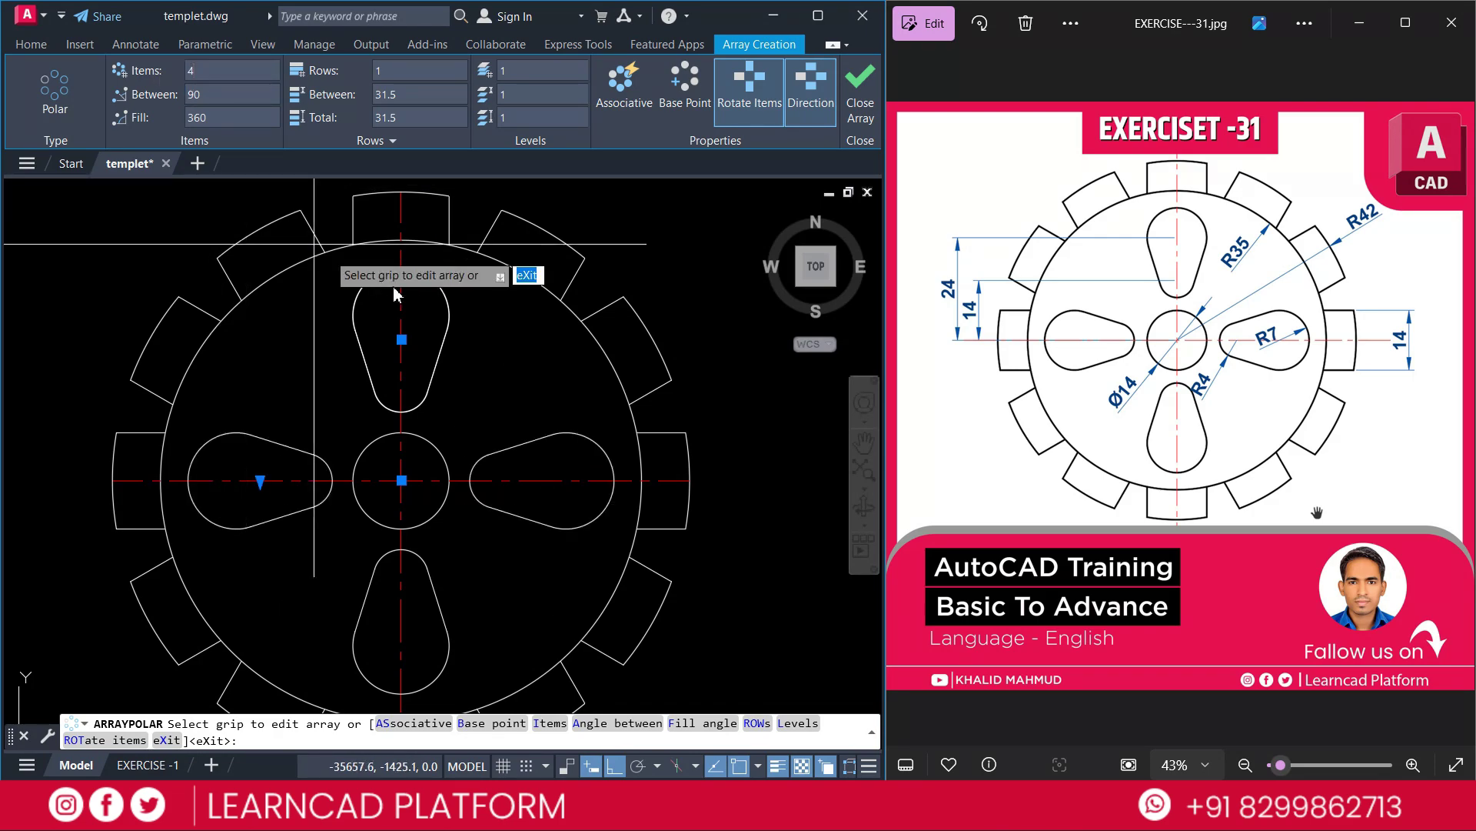
pyautogui.click(862, 93)
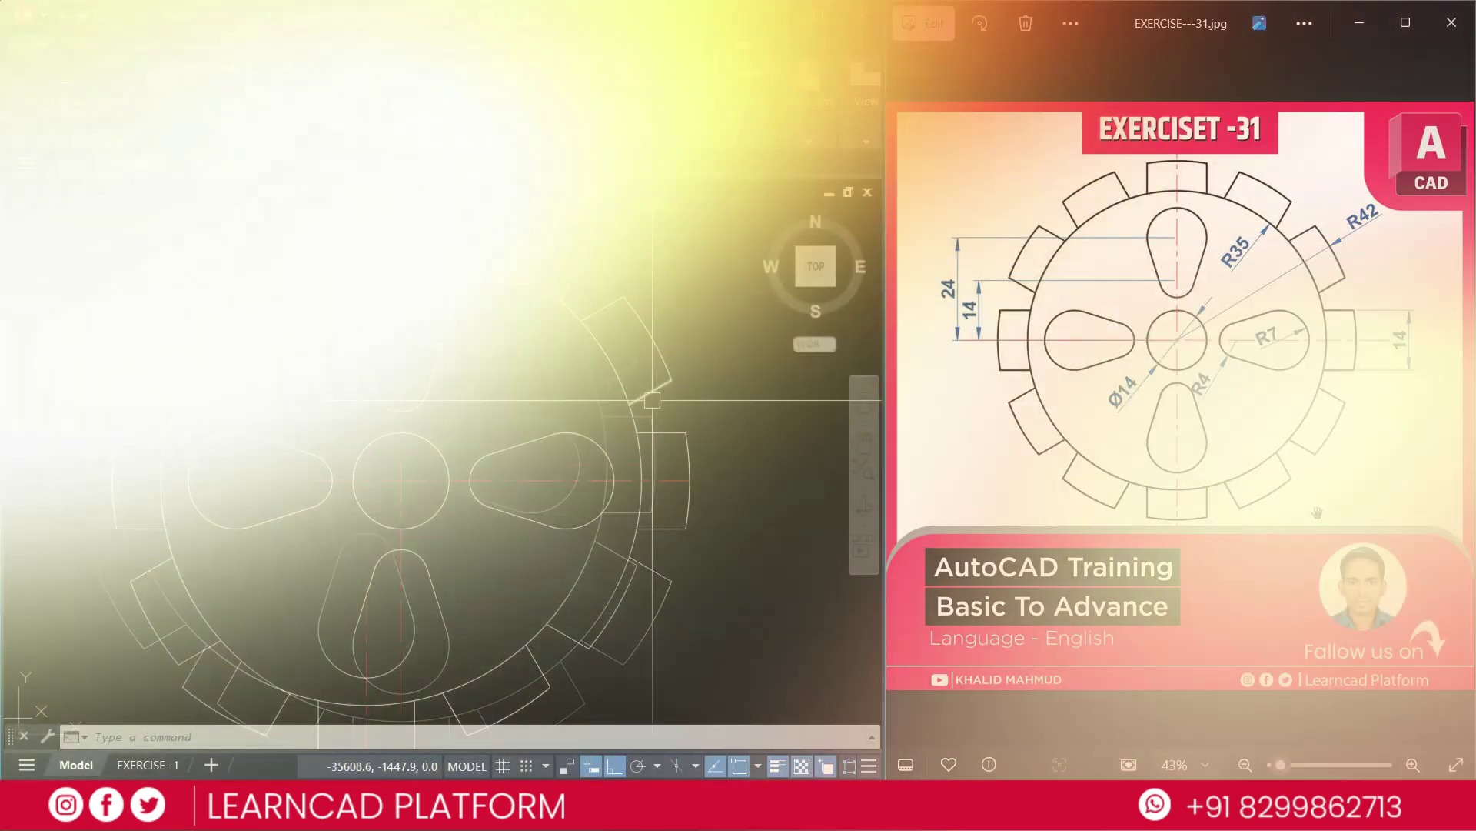
# Set the lineweight of all the wheel's outline geometry, excluding the centerlines, to 0.30 mm.
pyautogui.scroll(-3, 661, 383)
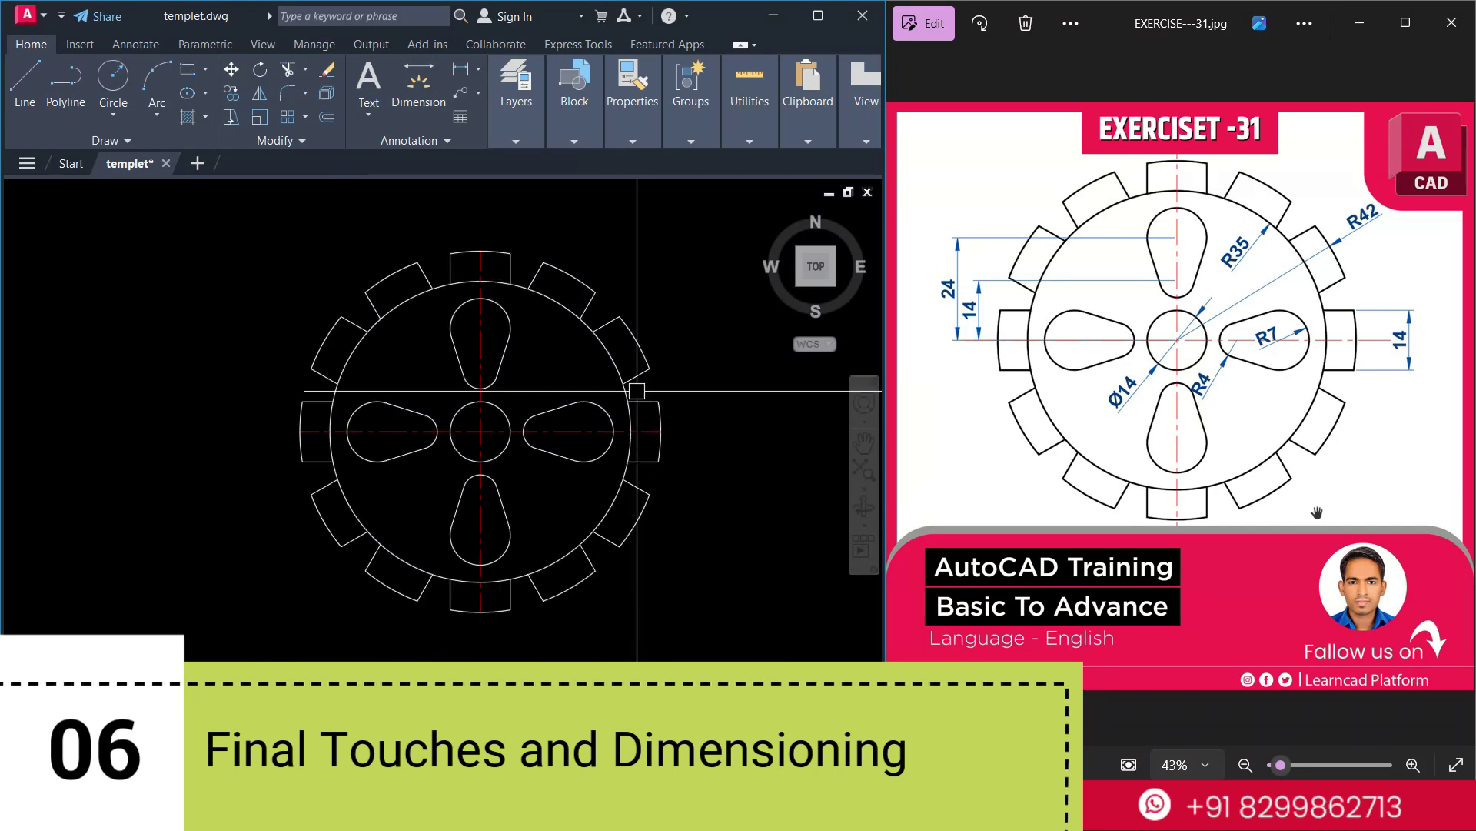
pyautogui.click(212, 228)
pyautogui.click(715, 619)
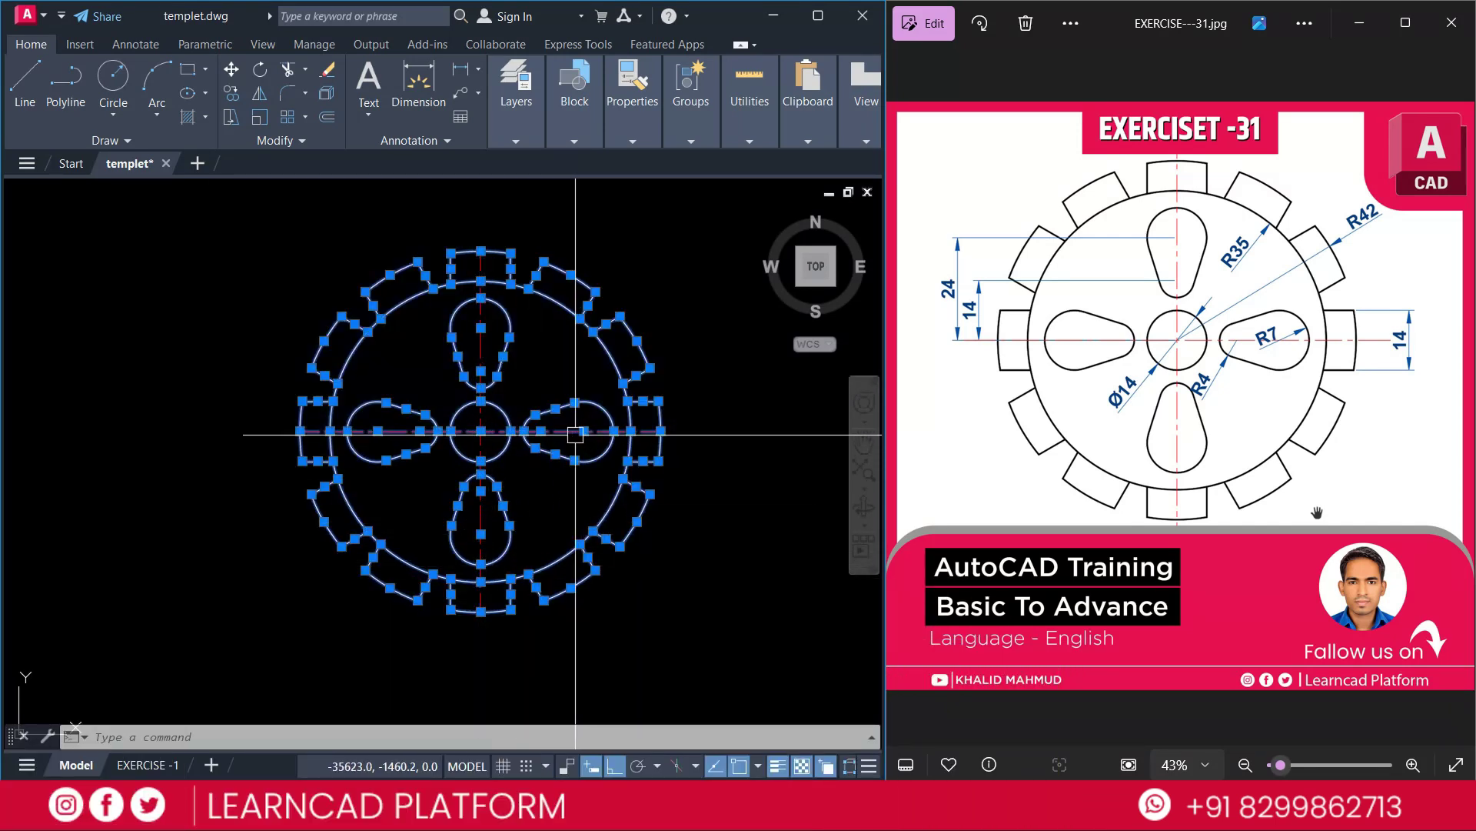
pyautogui.click(634, 109)
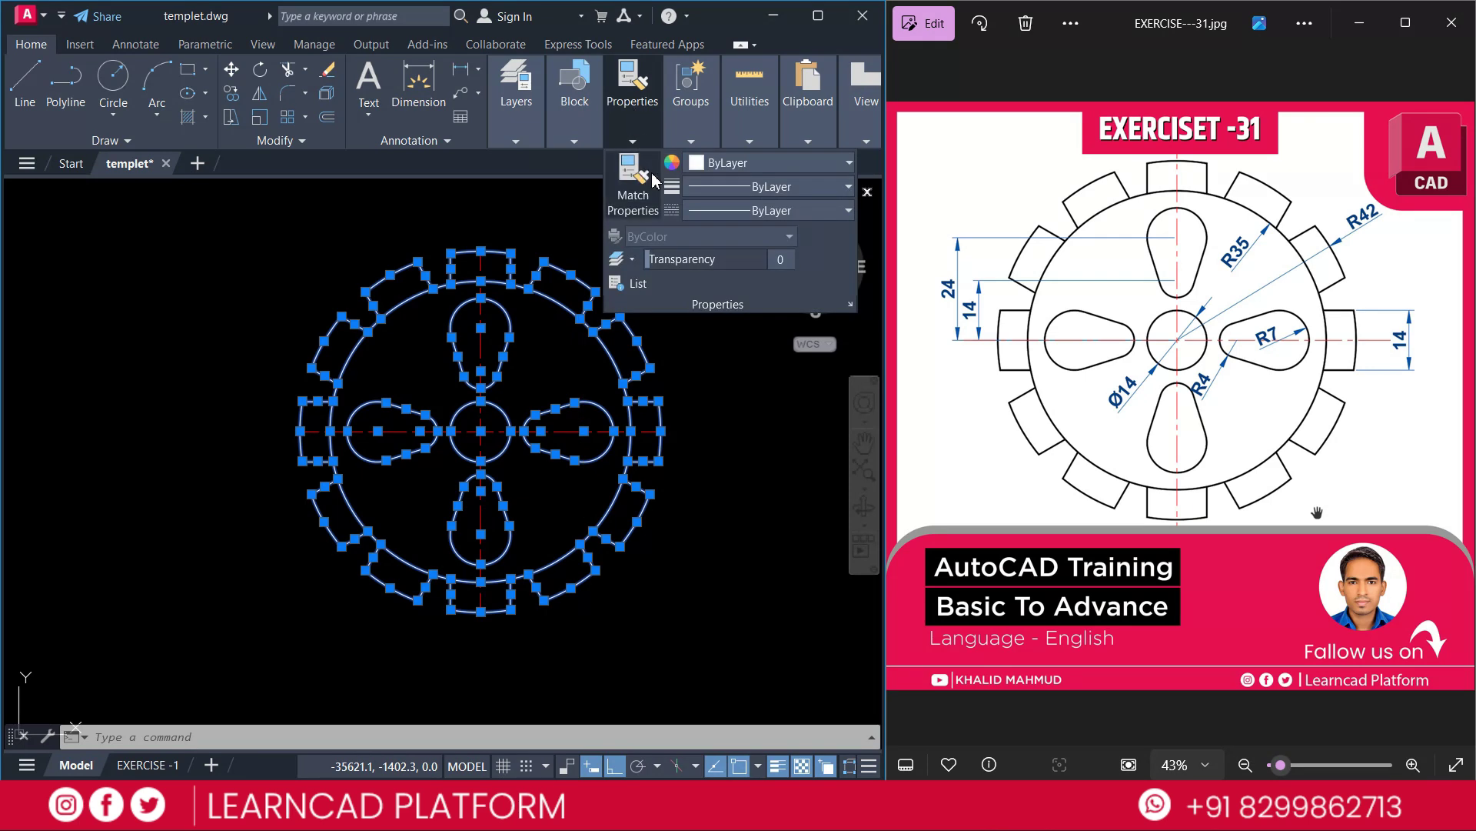
pyautogui.click(707, 210)
pyautogui.scroll(-2, 730, 439)
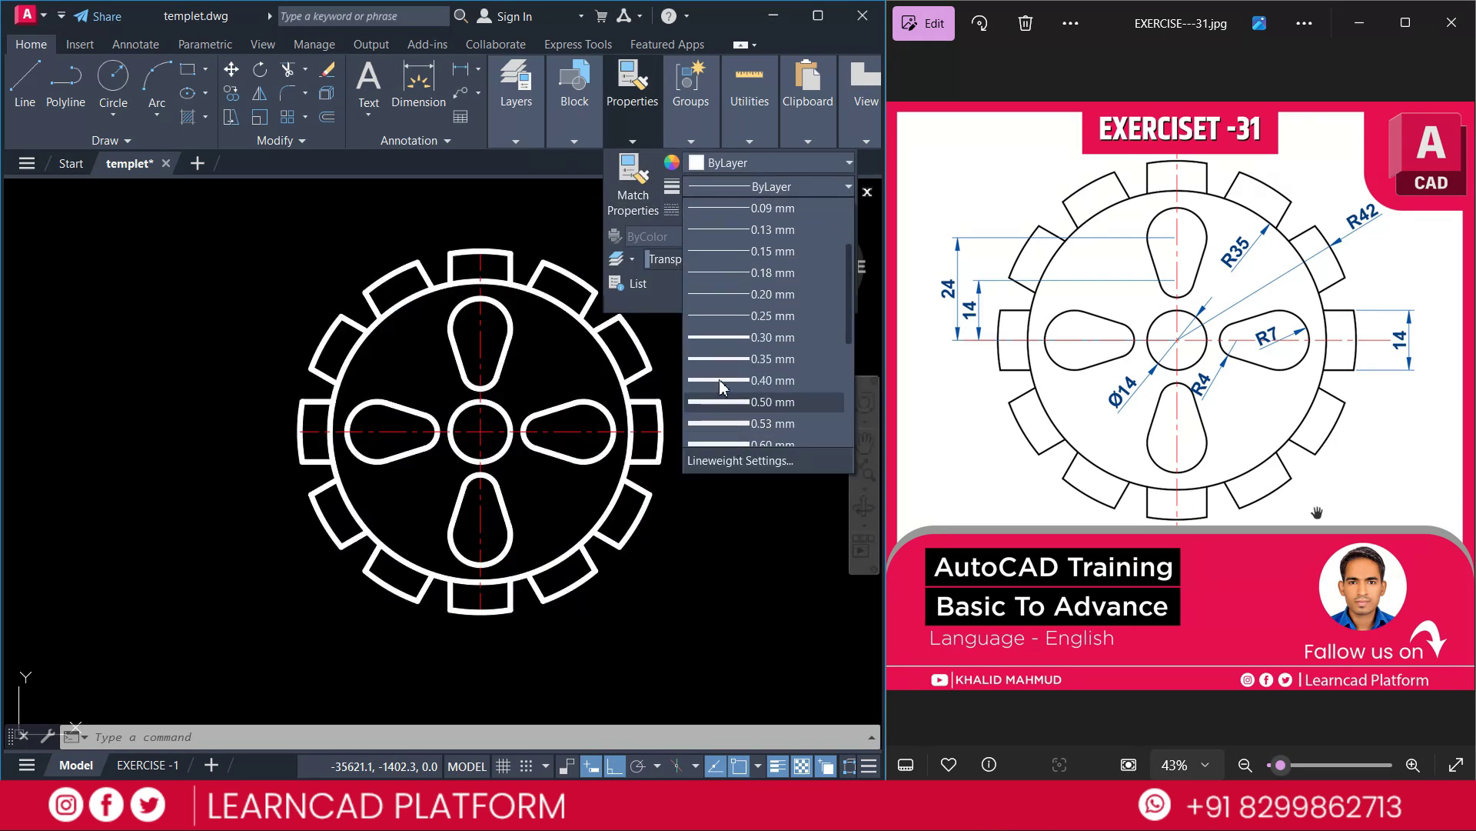
pyautogui.click(737, 343)
# Add a vertical linear dimension from the upper slot's R7 arc center to the hub center, placed left of the wheel.
pyautogui.scroll(2, 686, 670)
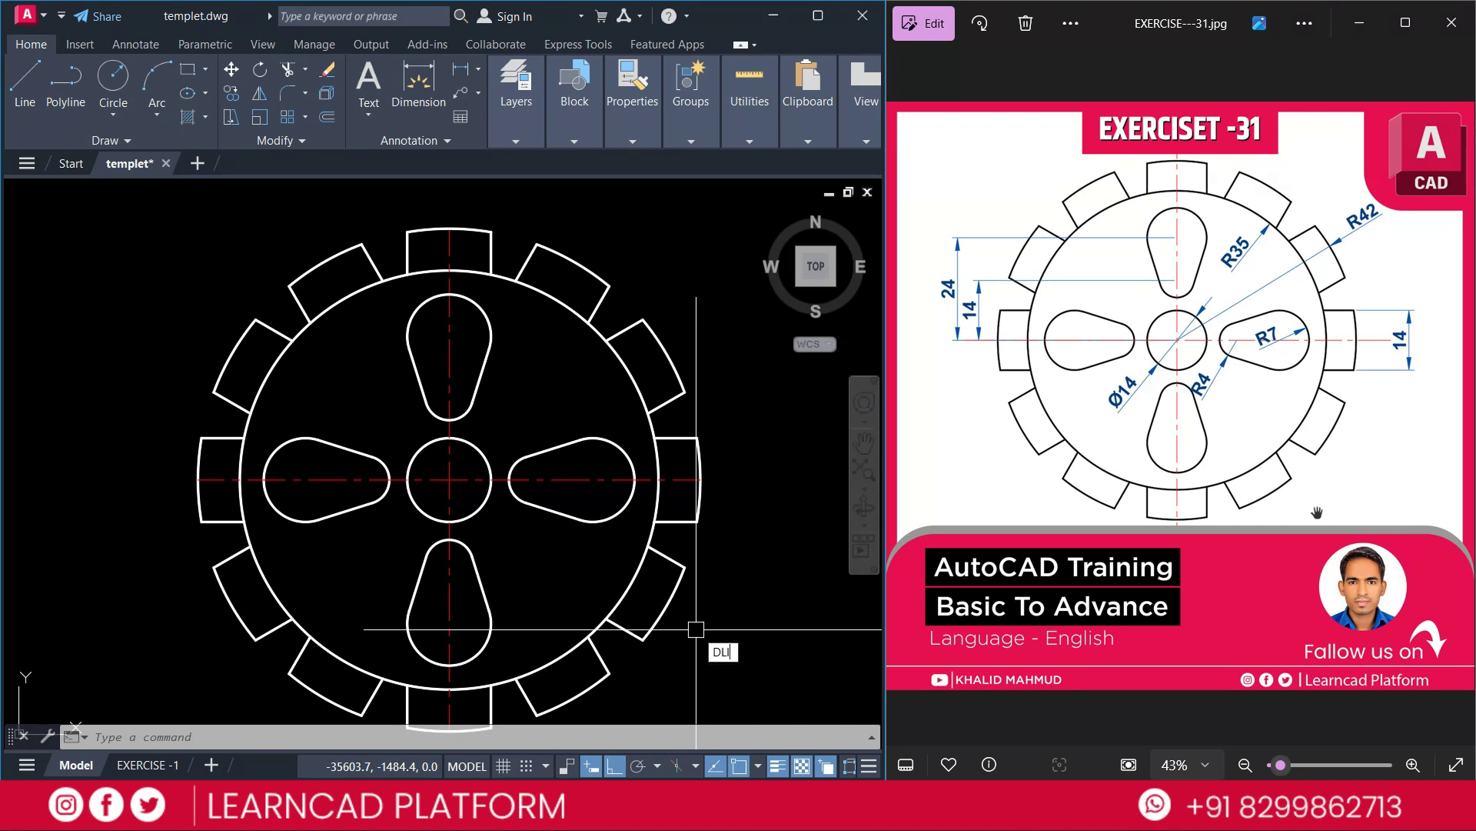
pyautogui.press('Return')
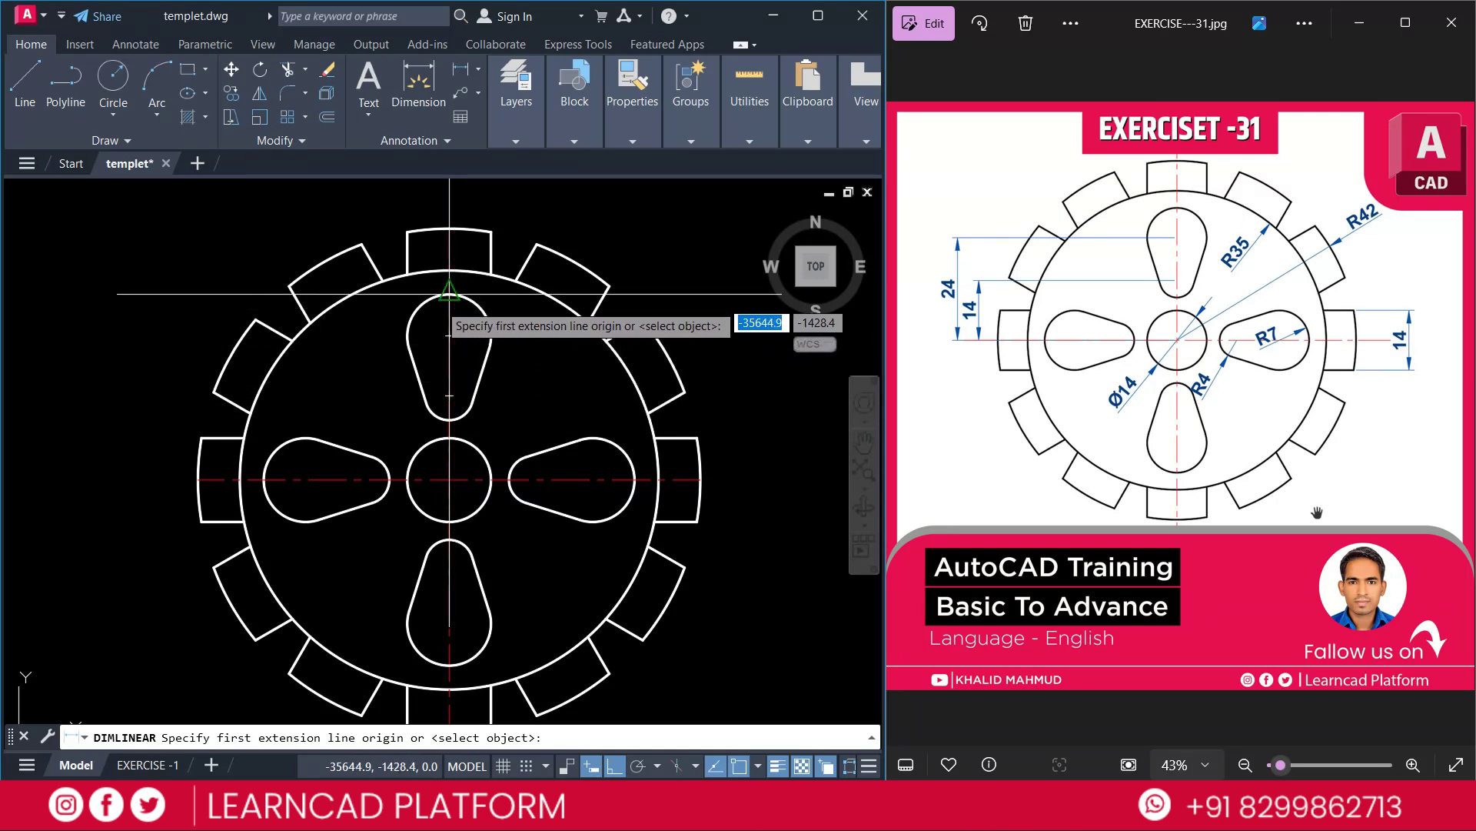
pyautogui.click(449, 335)
pyautogui.click(449, 479)
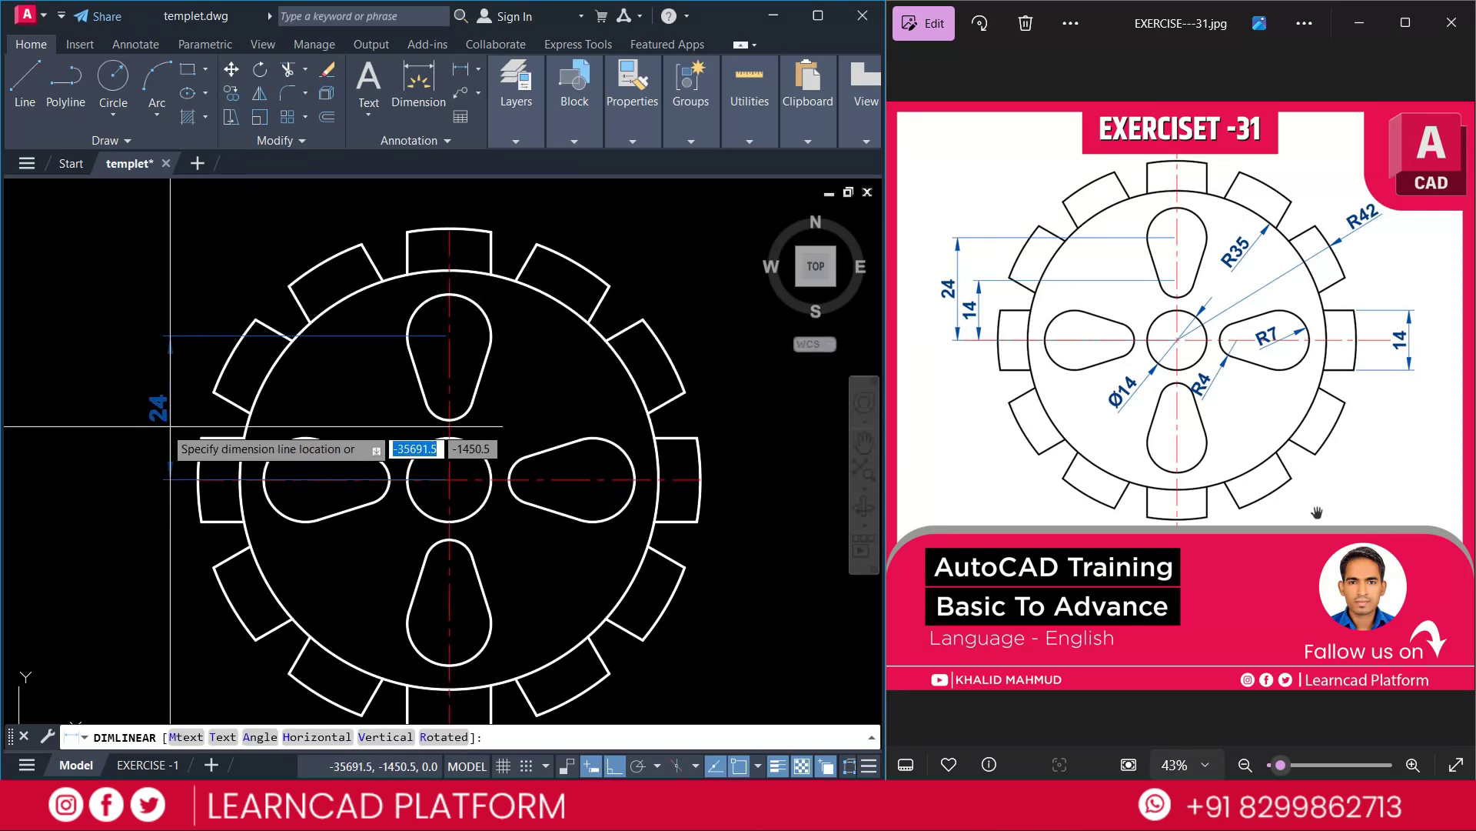
pyautogui.click(113, 425)
# Add a vertical linear dimension from the upper slot's small arc center to the hub center, placed between the wheel and the existing 24 dimension.
pyautogui.press('Return')
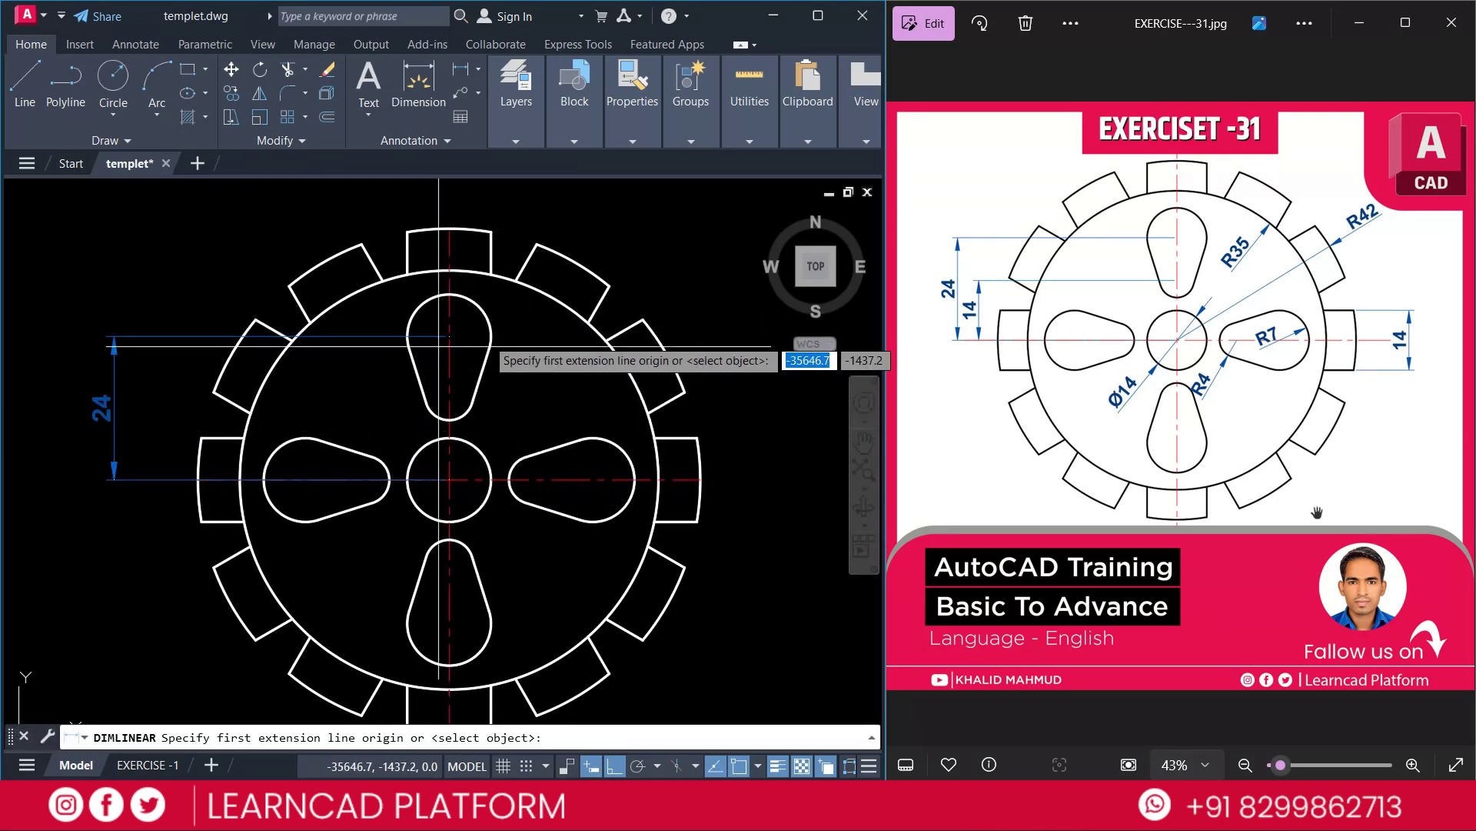
pyautogui.click(449, 394)
pyautogui.click(449, 479)
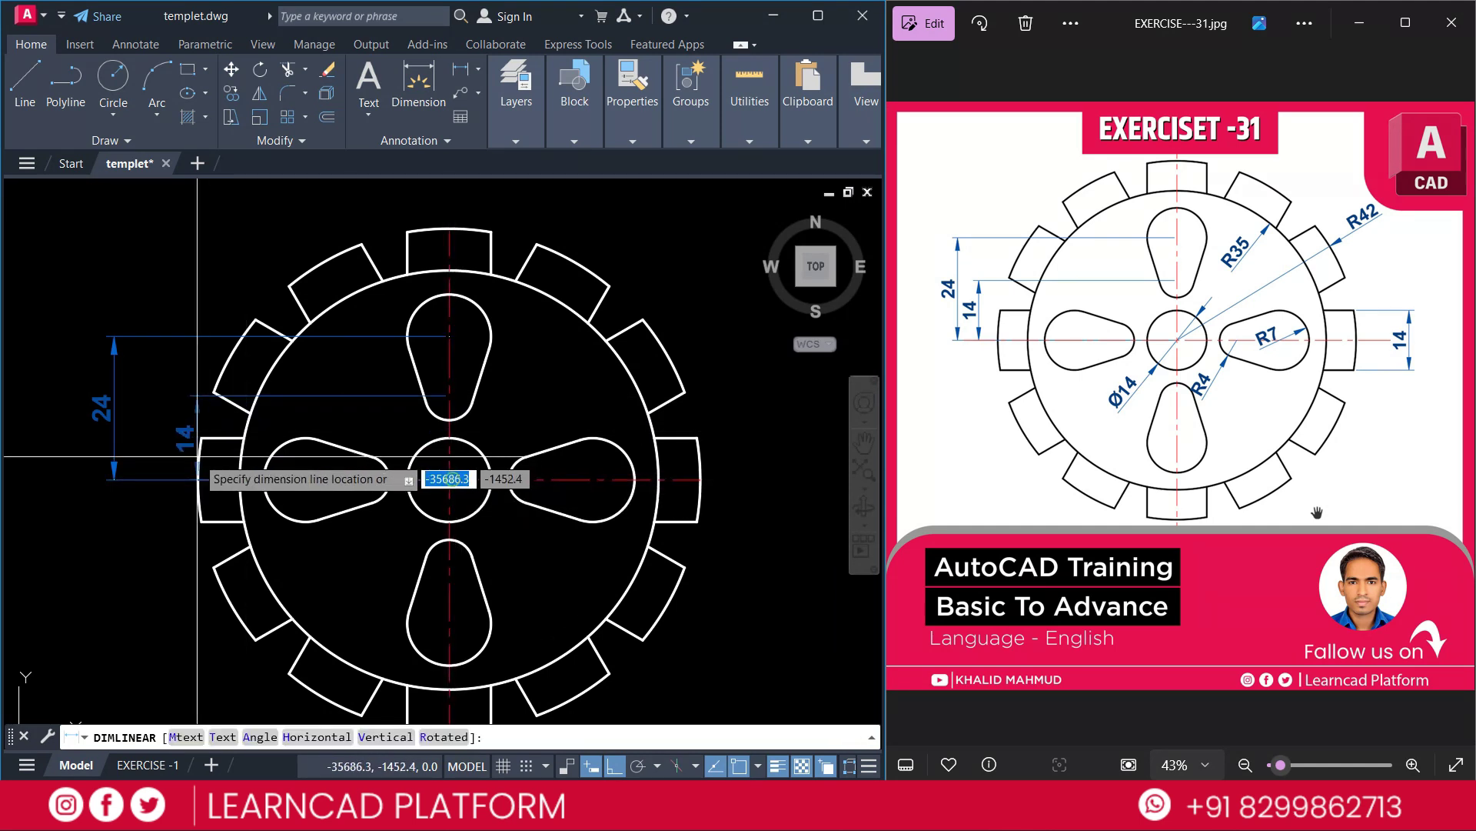
pyautogui.click(154, 430)
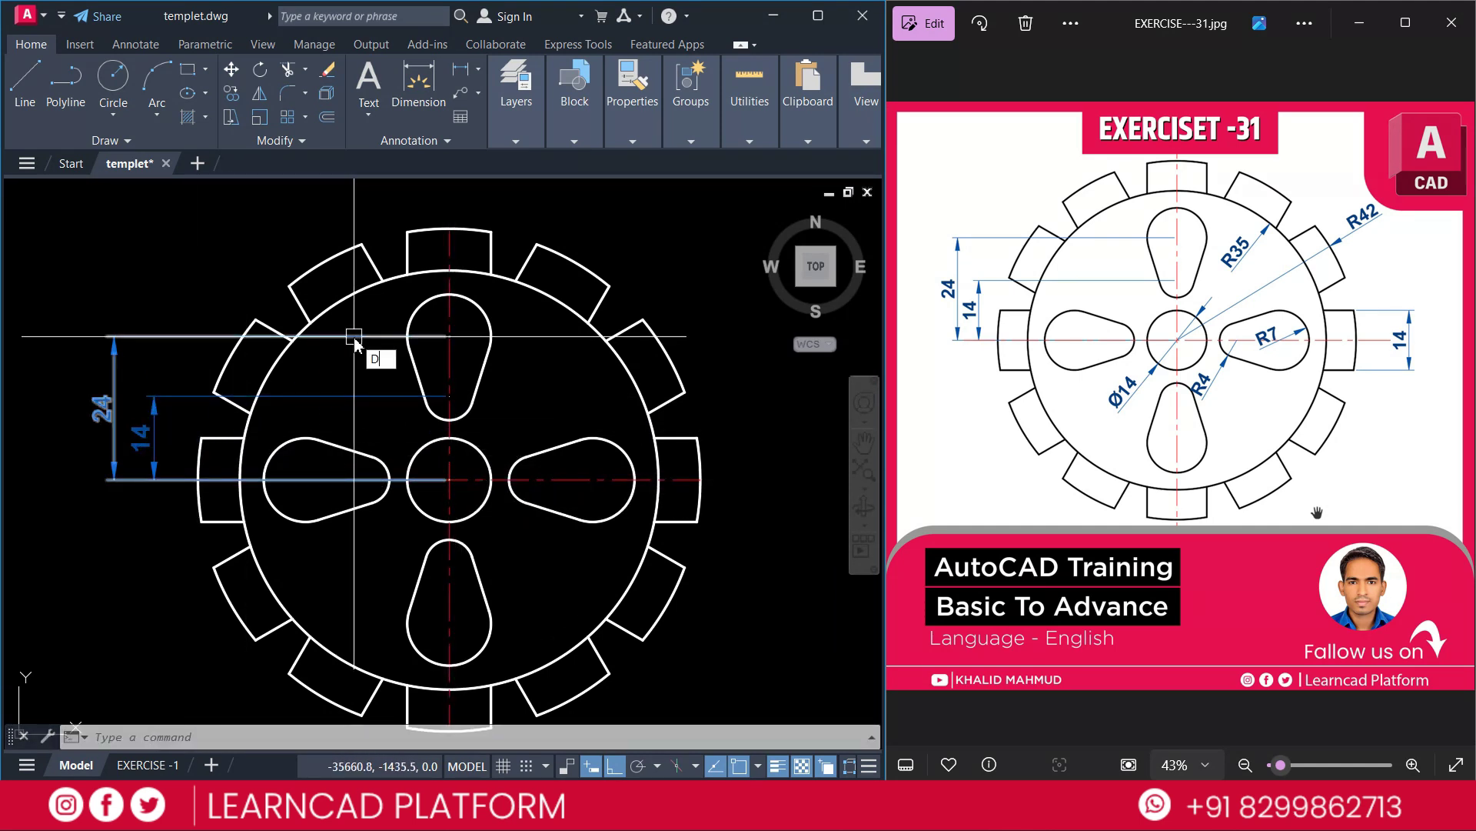
# Add radius dimensions to the outer arc of the upper-right tooth and to the hub circle, with both texts placed outside their arcs.
pyautogui.press('Return')
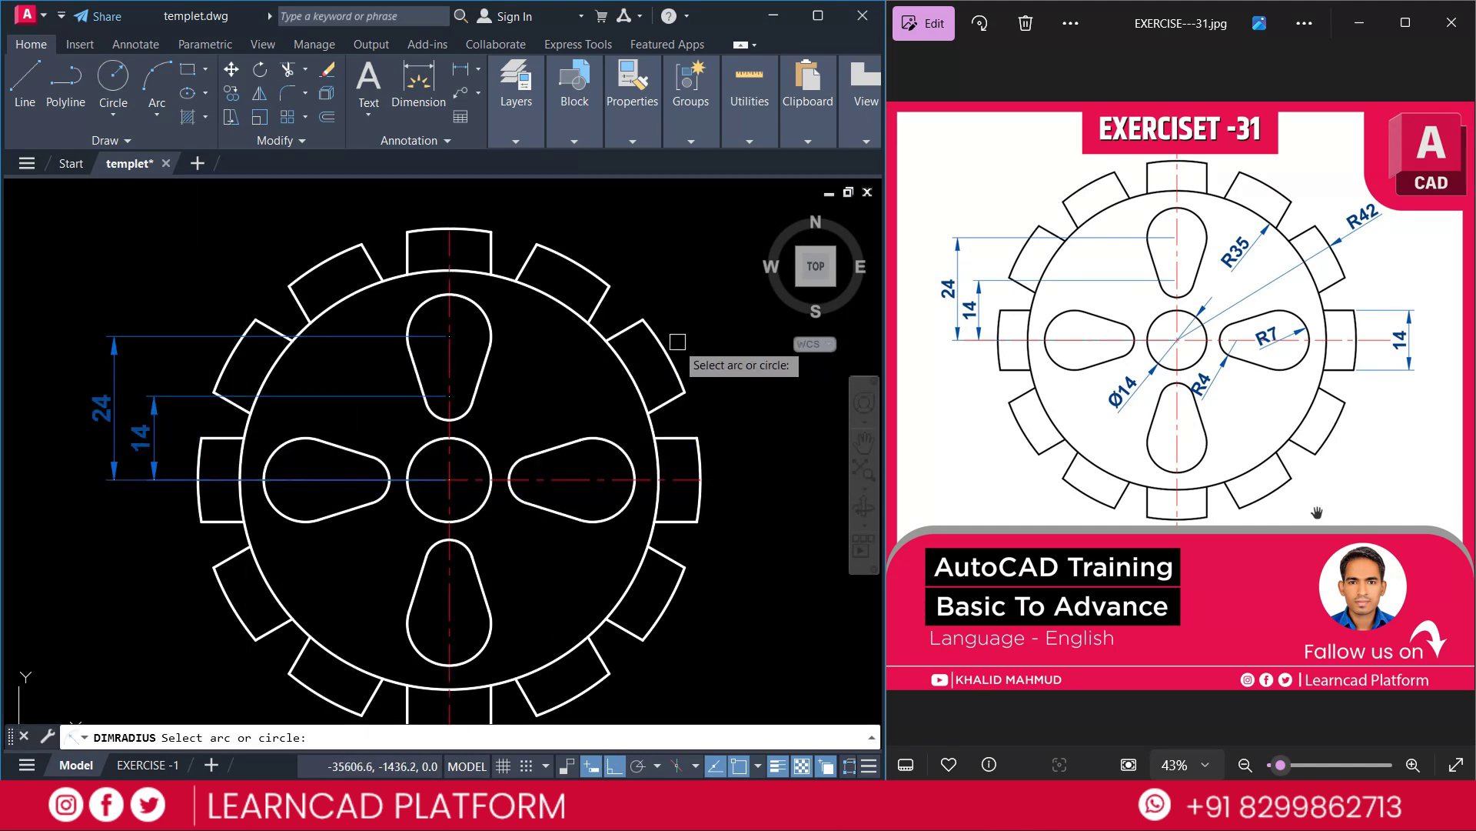
pyautogui.click(664, 358)
pyautogui.click(737, 306)
pyautogui.press('Return')
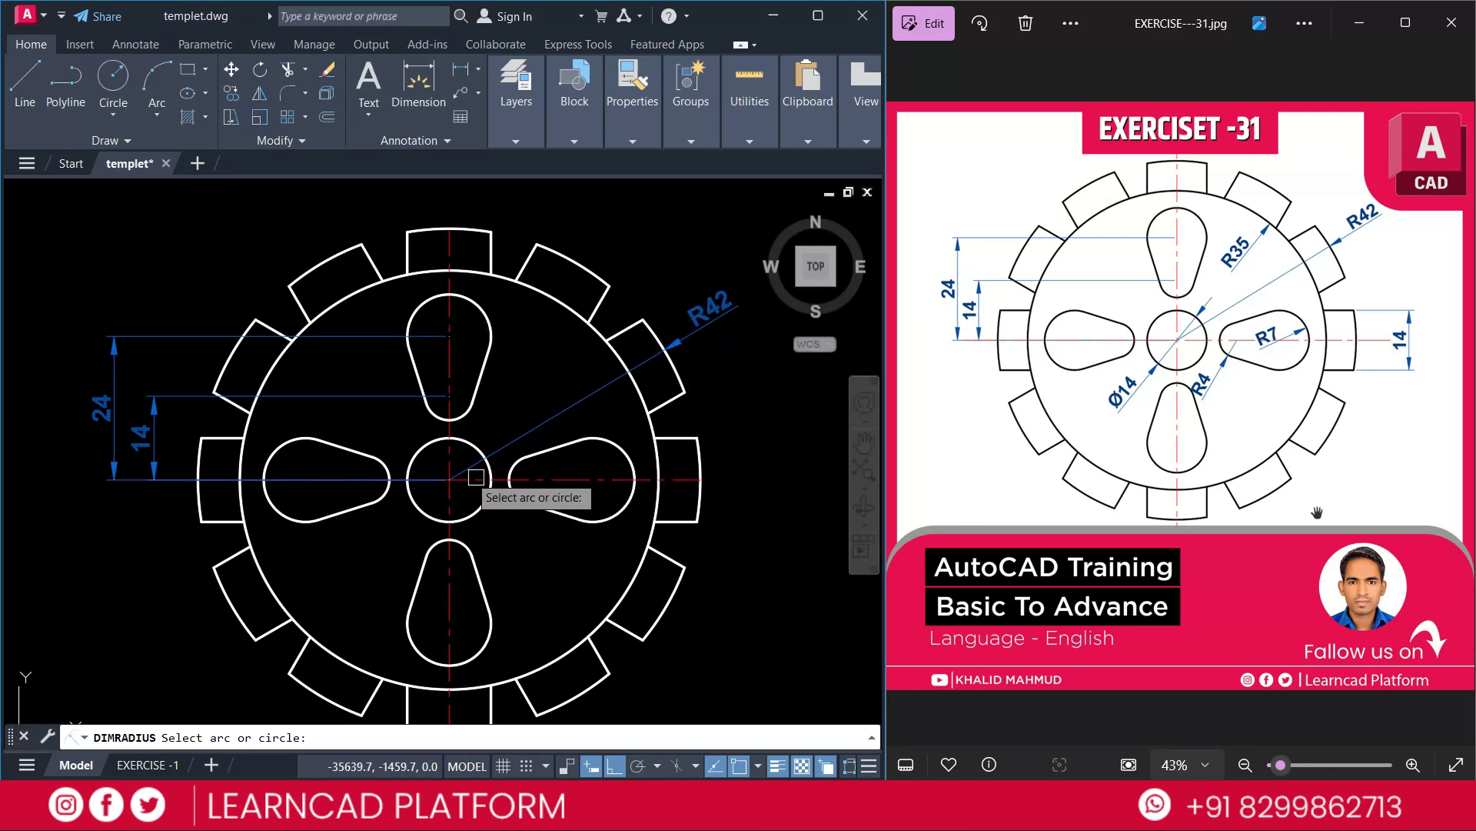
pyautogui.click(467, 446)
pyautogui.click(514, 397)
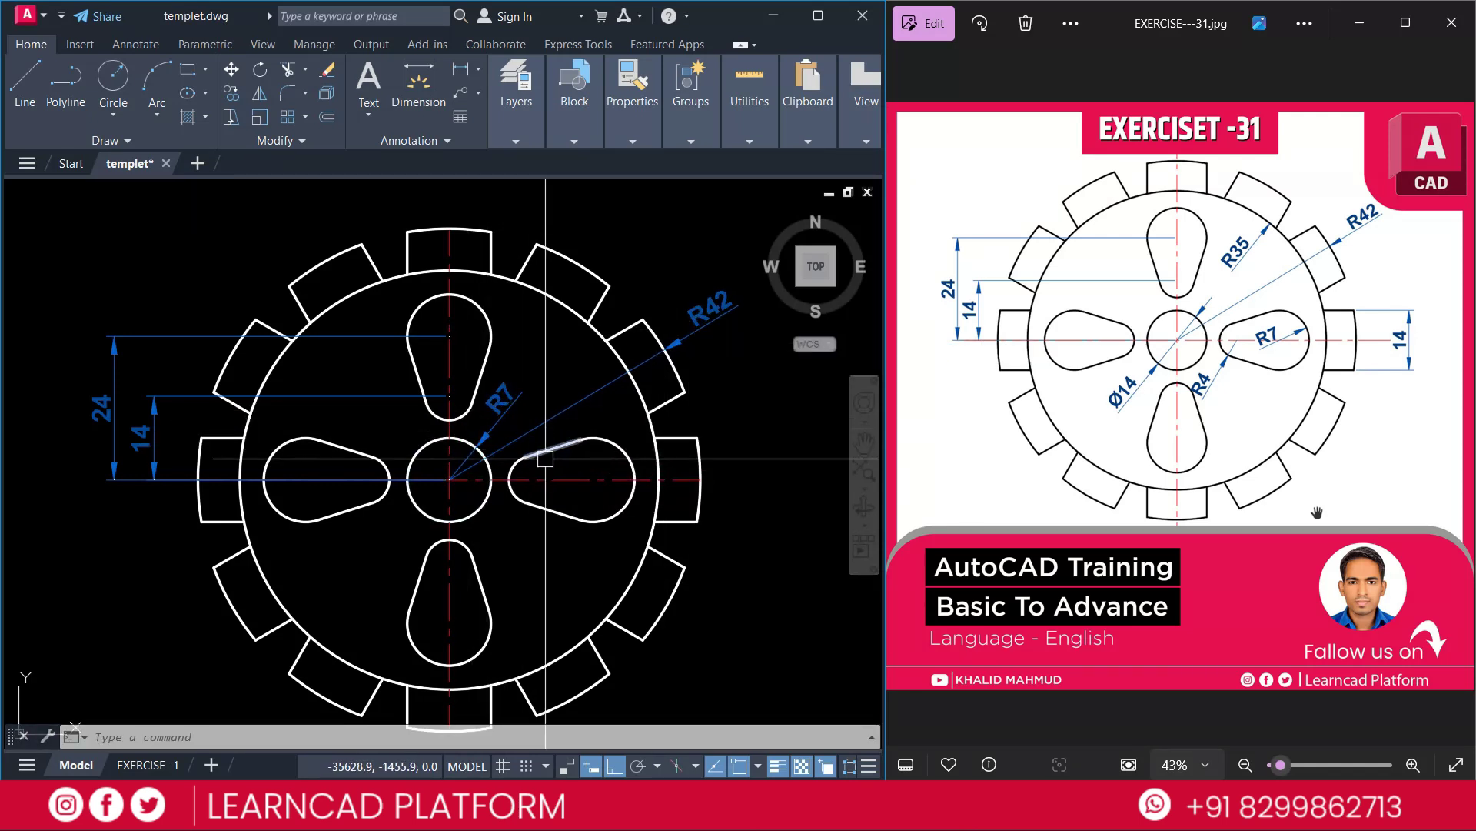
# Add radius dimensions to the large and small end arcs of the right teardrop slot.
pyautogui.press('Return')
pyautogui.click(620, 443)
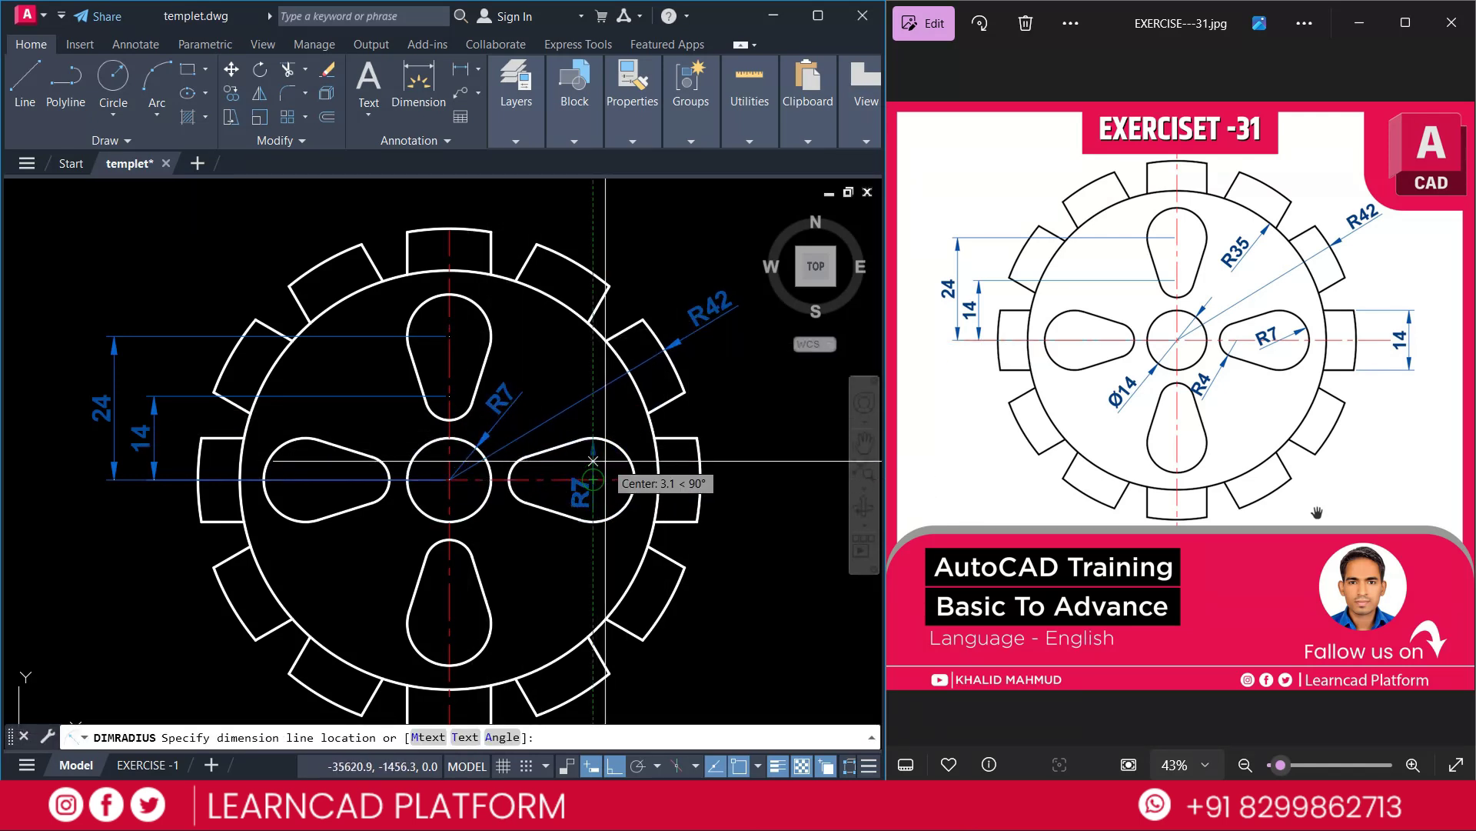
pyautogui.click(611, 463)
pyautogui.press('Return')
pyautogui.click(471, 547)
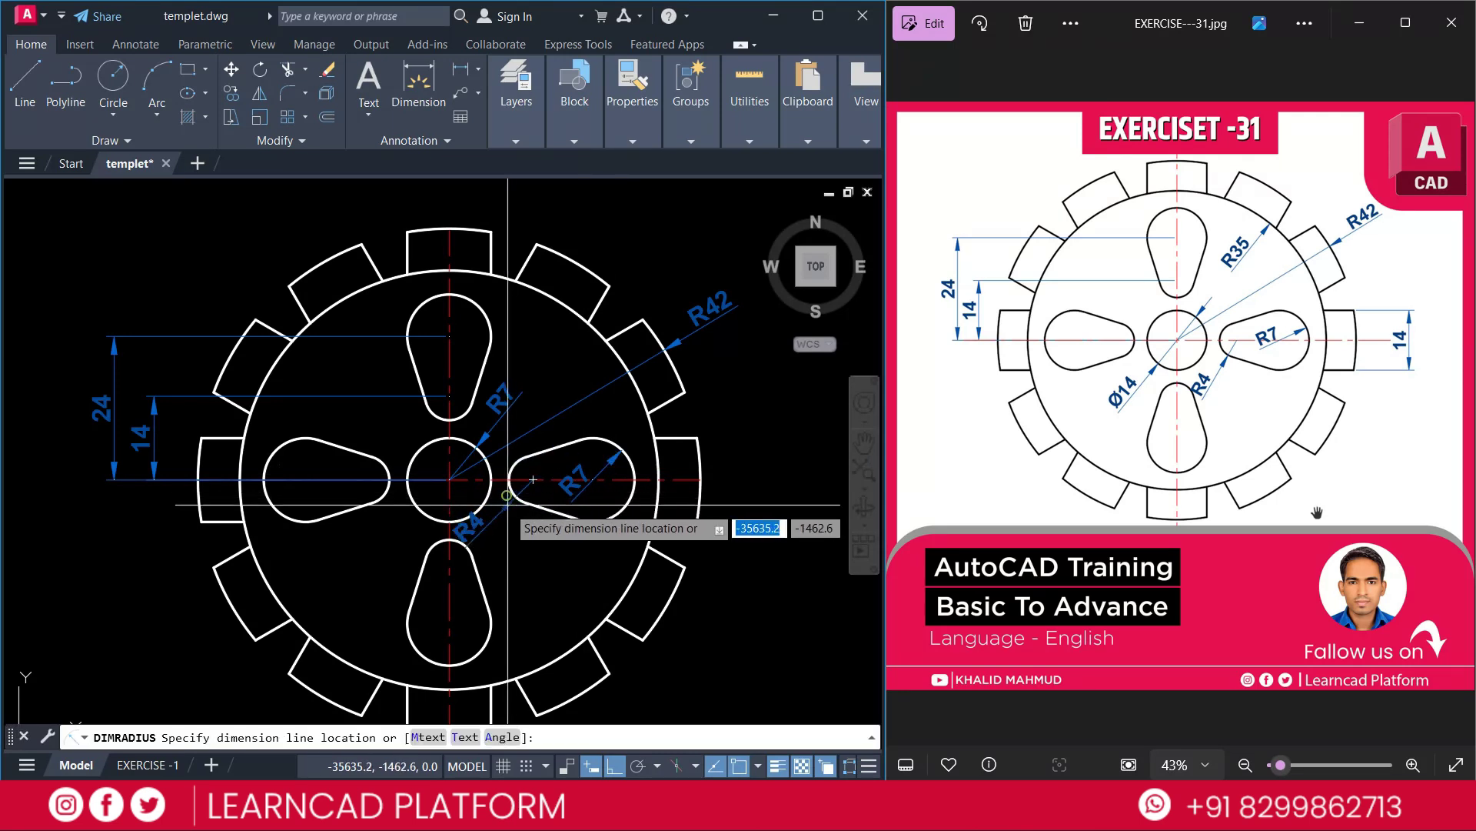
pyautogui.click(534, 475)
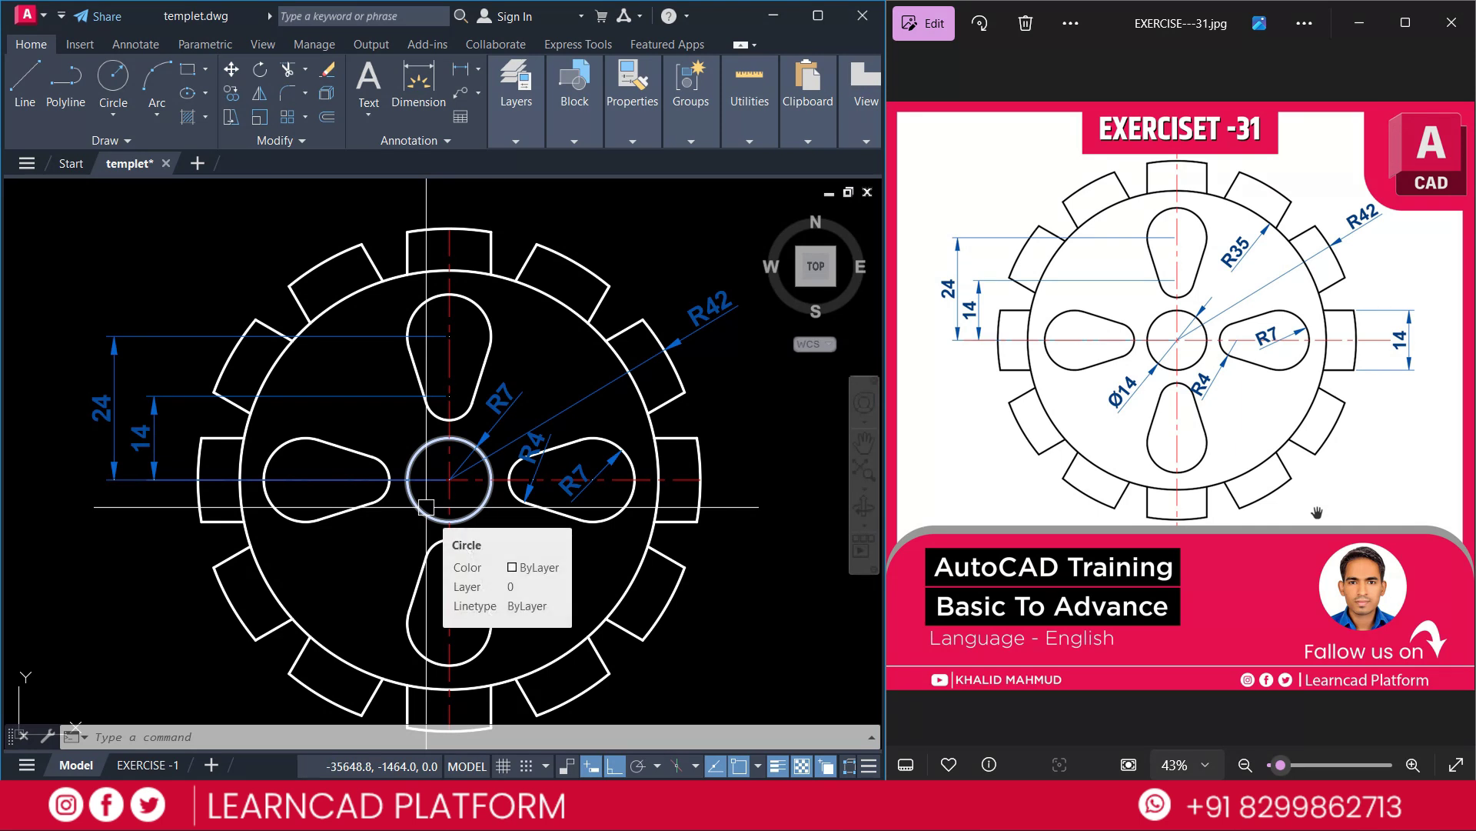
# Add a diameter dimension to the hub circle, with its text placed outside the circle toward the lower left.
pyautogui.write('DDI')
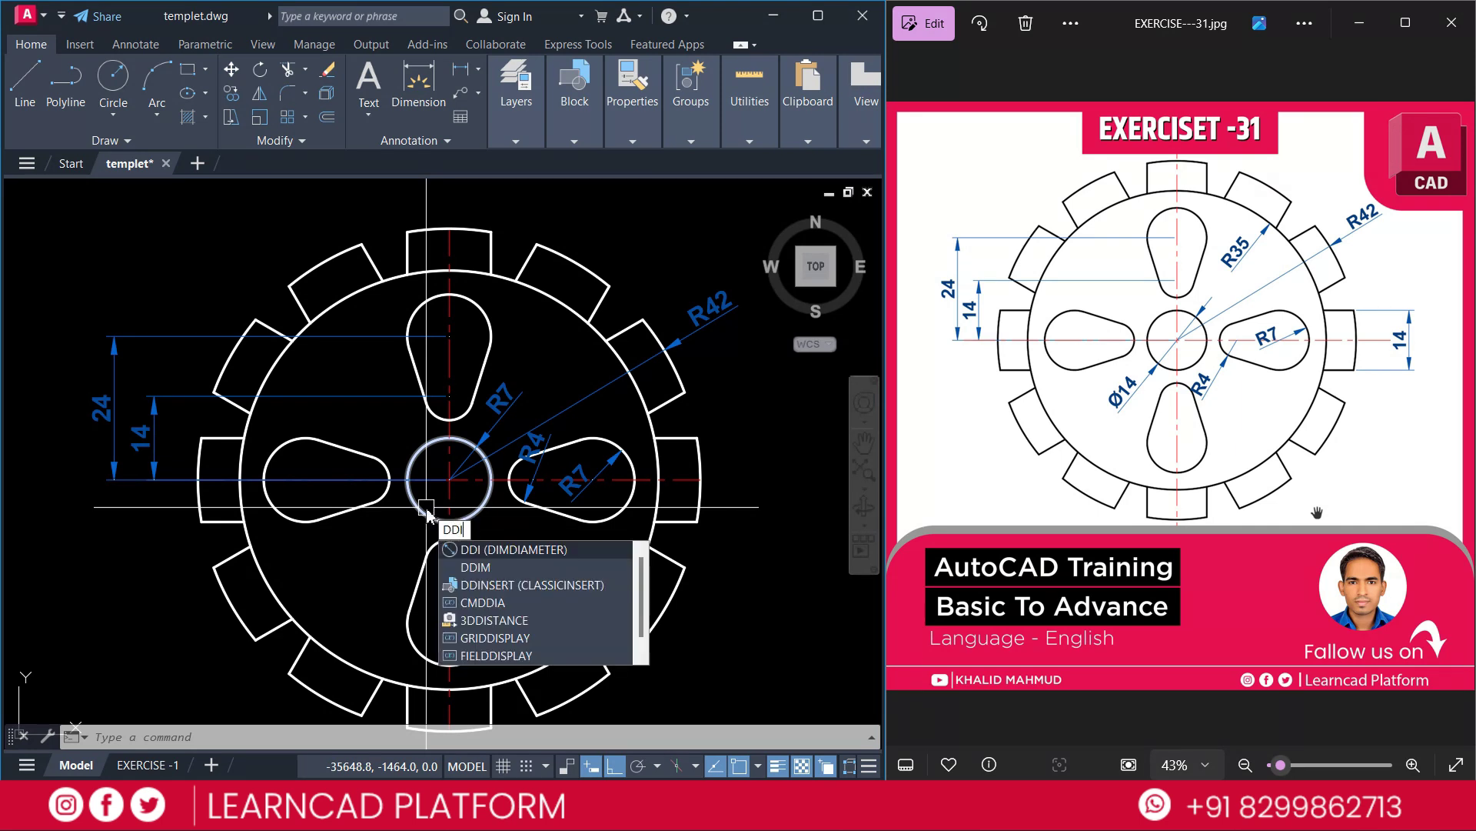
pyautogui.press('Return')
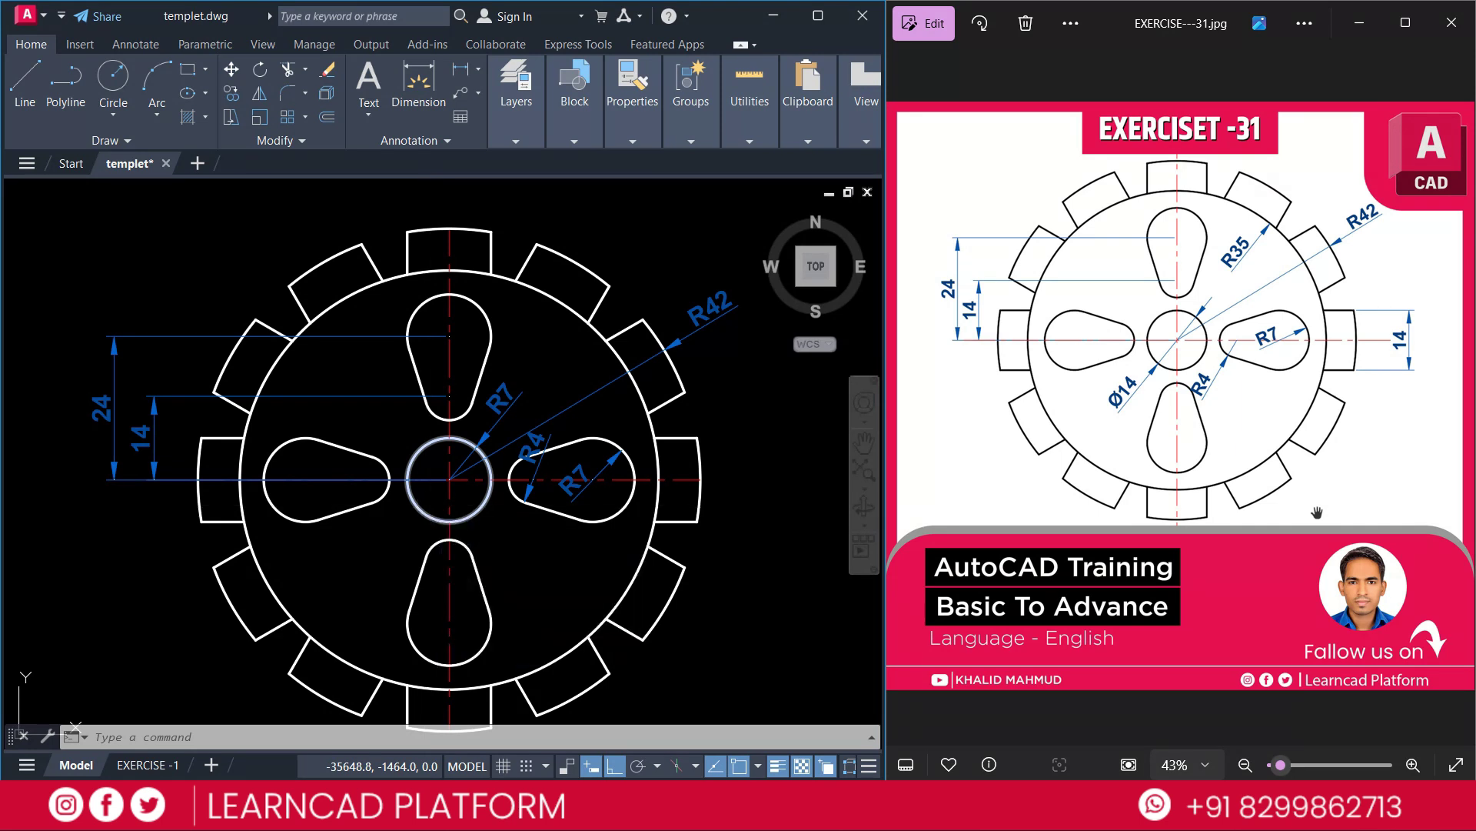
pyautogui.click(426, 510)
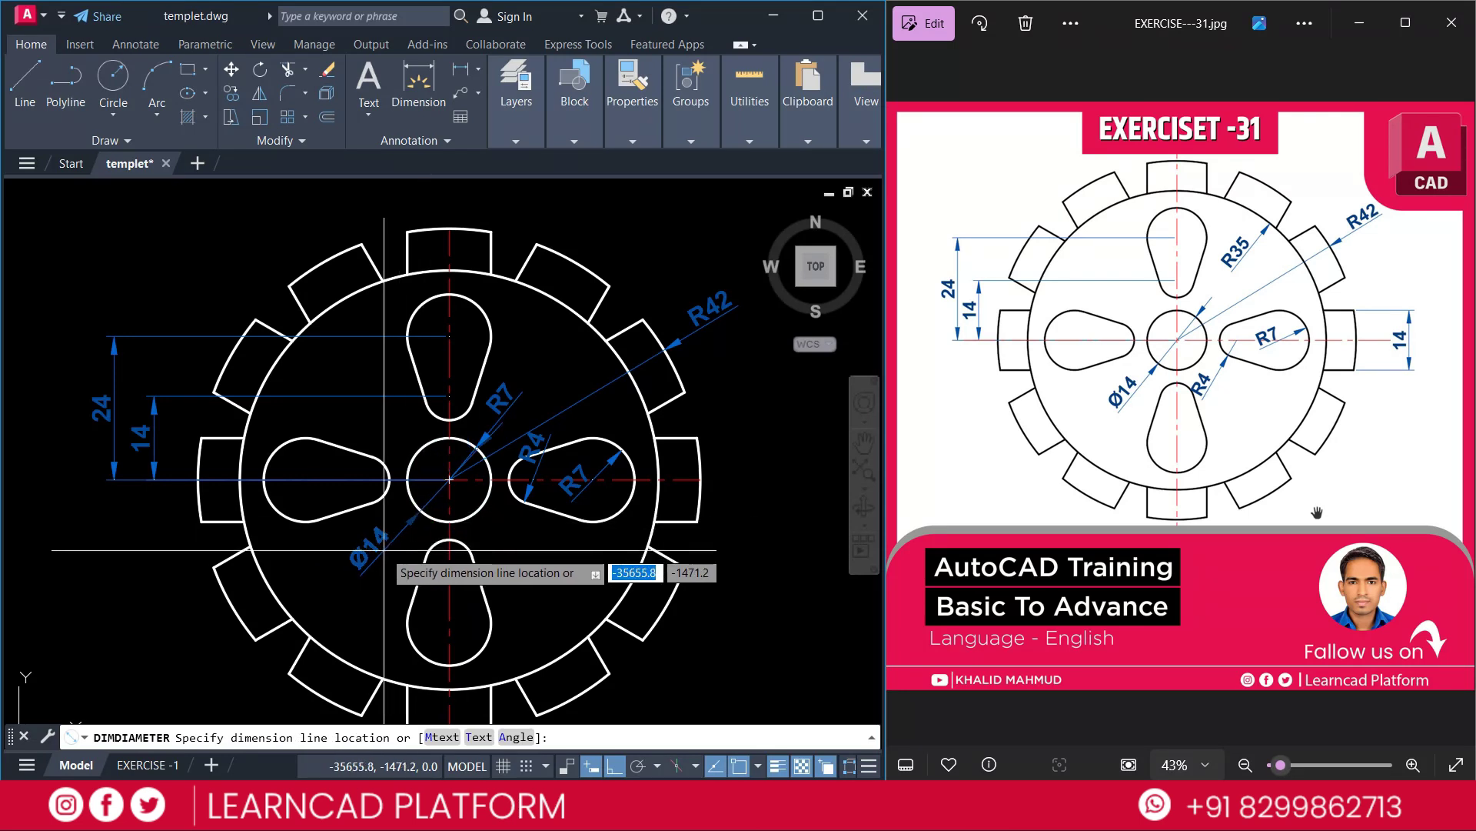
pyautogui.click(383, 550)
# Add a vertical linear dimension across the width of the wheel's rightmost tooth, placed right of the wheel, and save the drawing.
pyautogui.write('D')
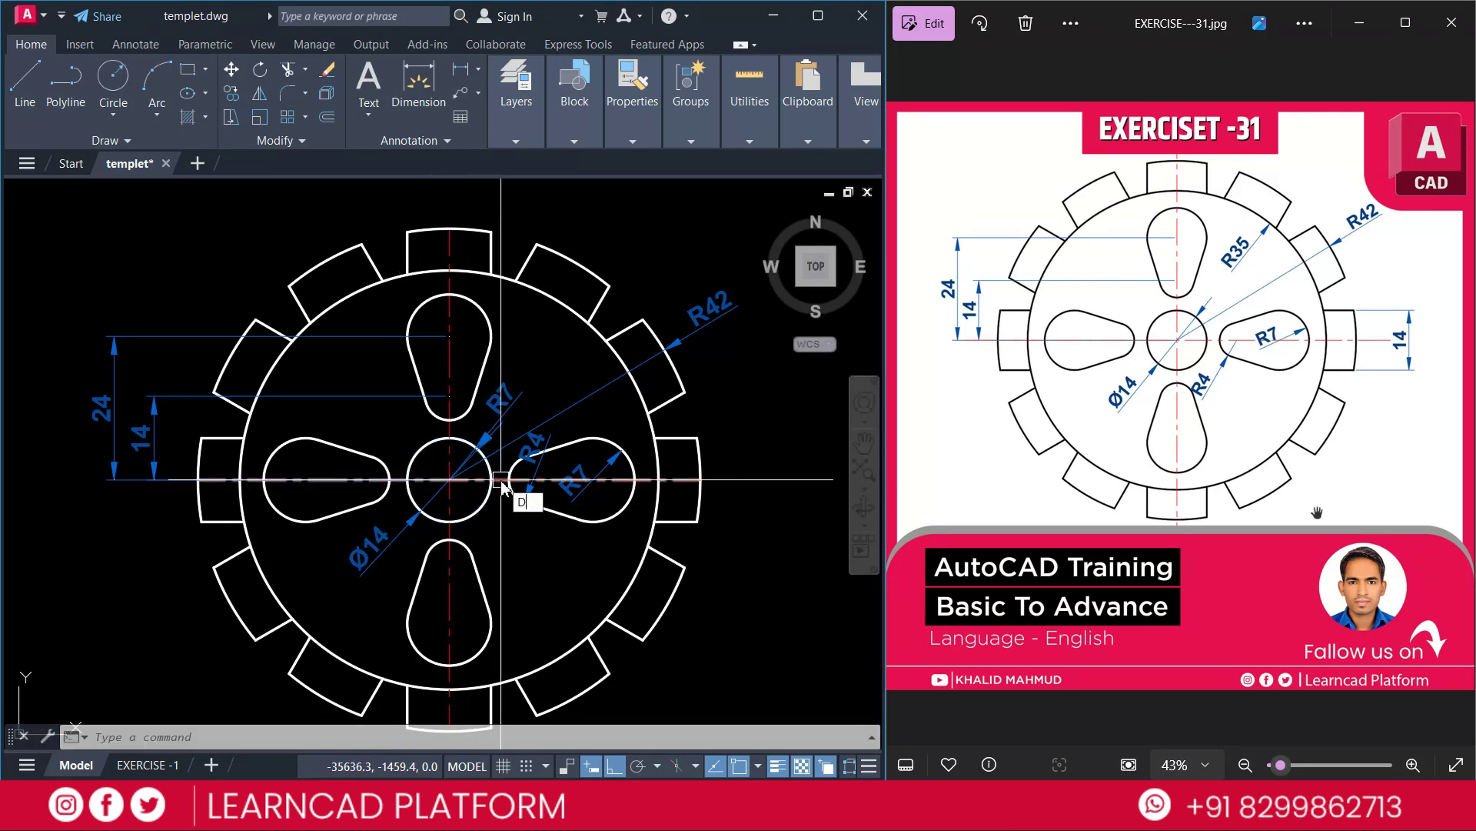
pyautogui.write('LI')
pyautogui.press('Return')
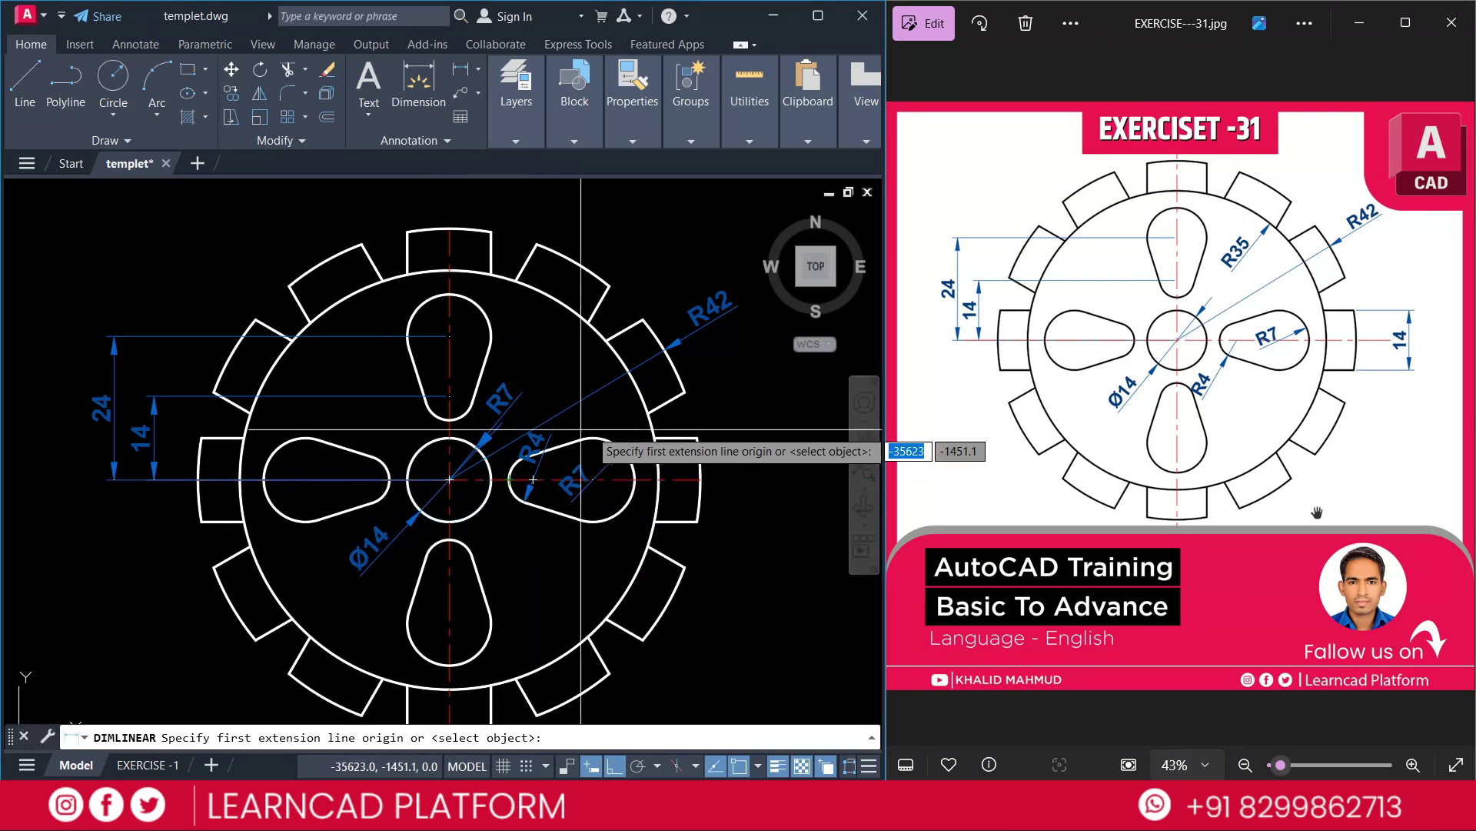
pyautogui.click(672, 438)
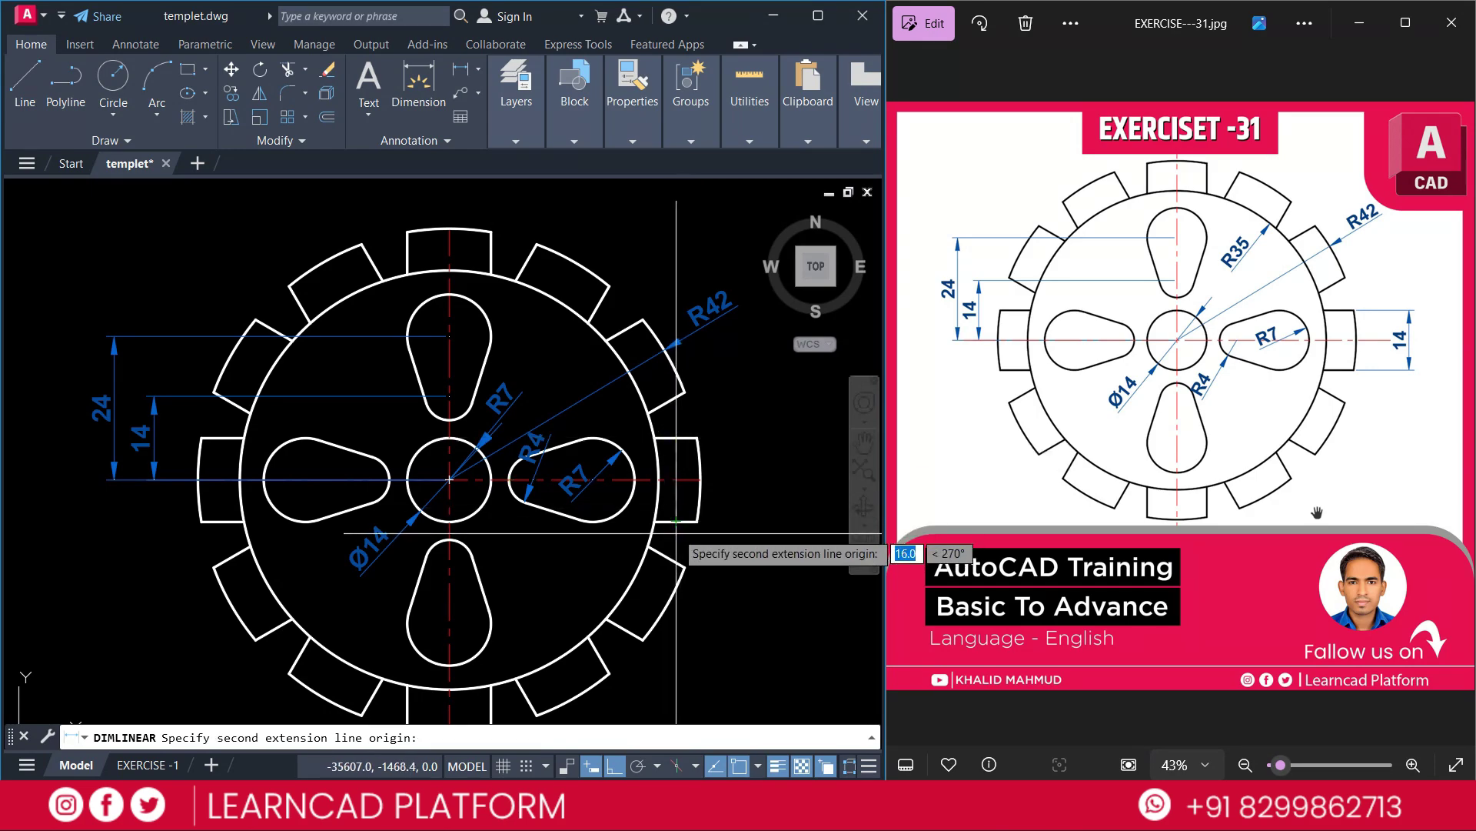
pyautogui.click(677, 517)
pyautogui.click(740, 508)
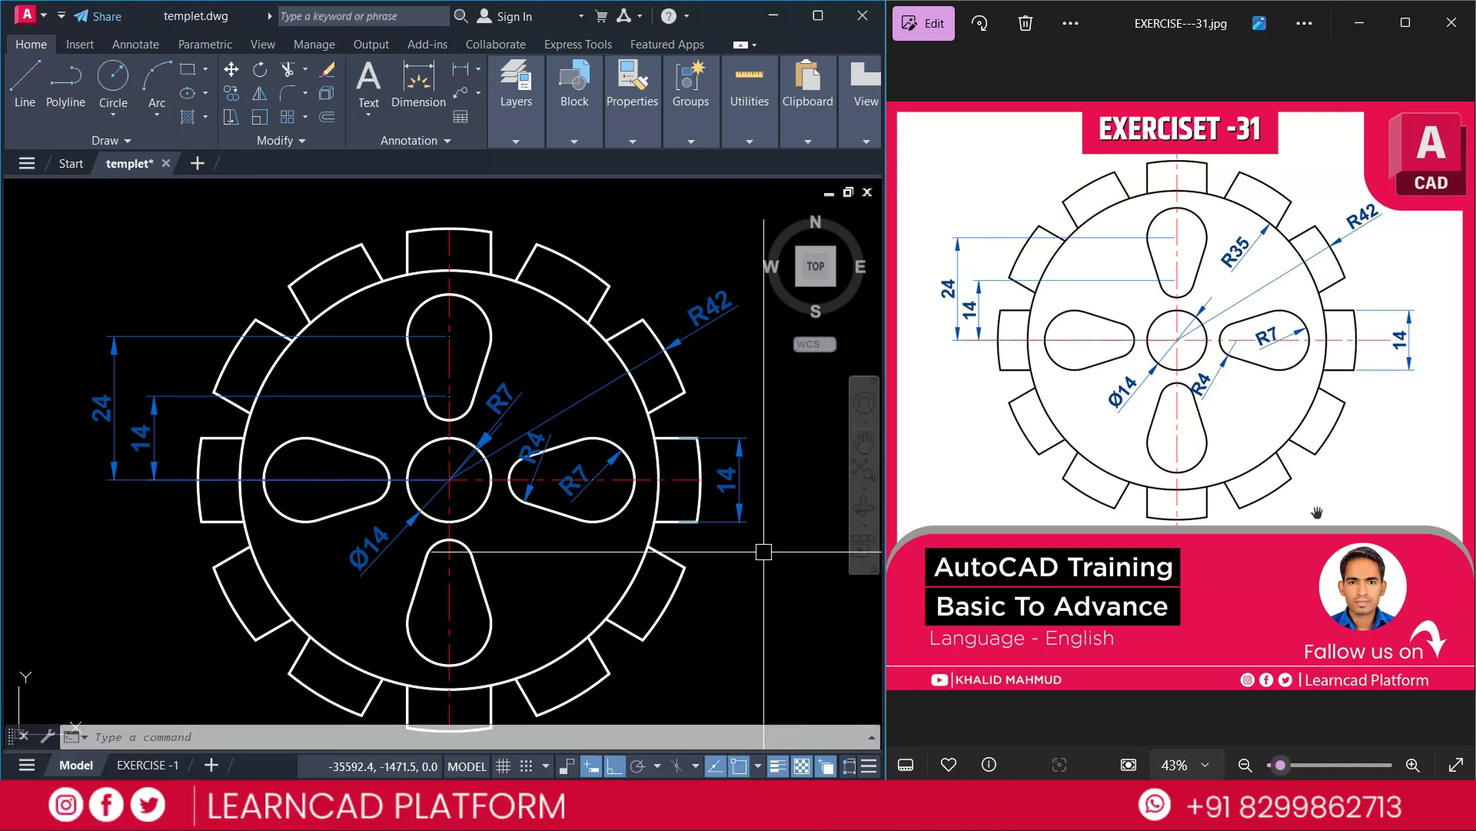
pyautogui.hotkey('ctrl', 's')
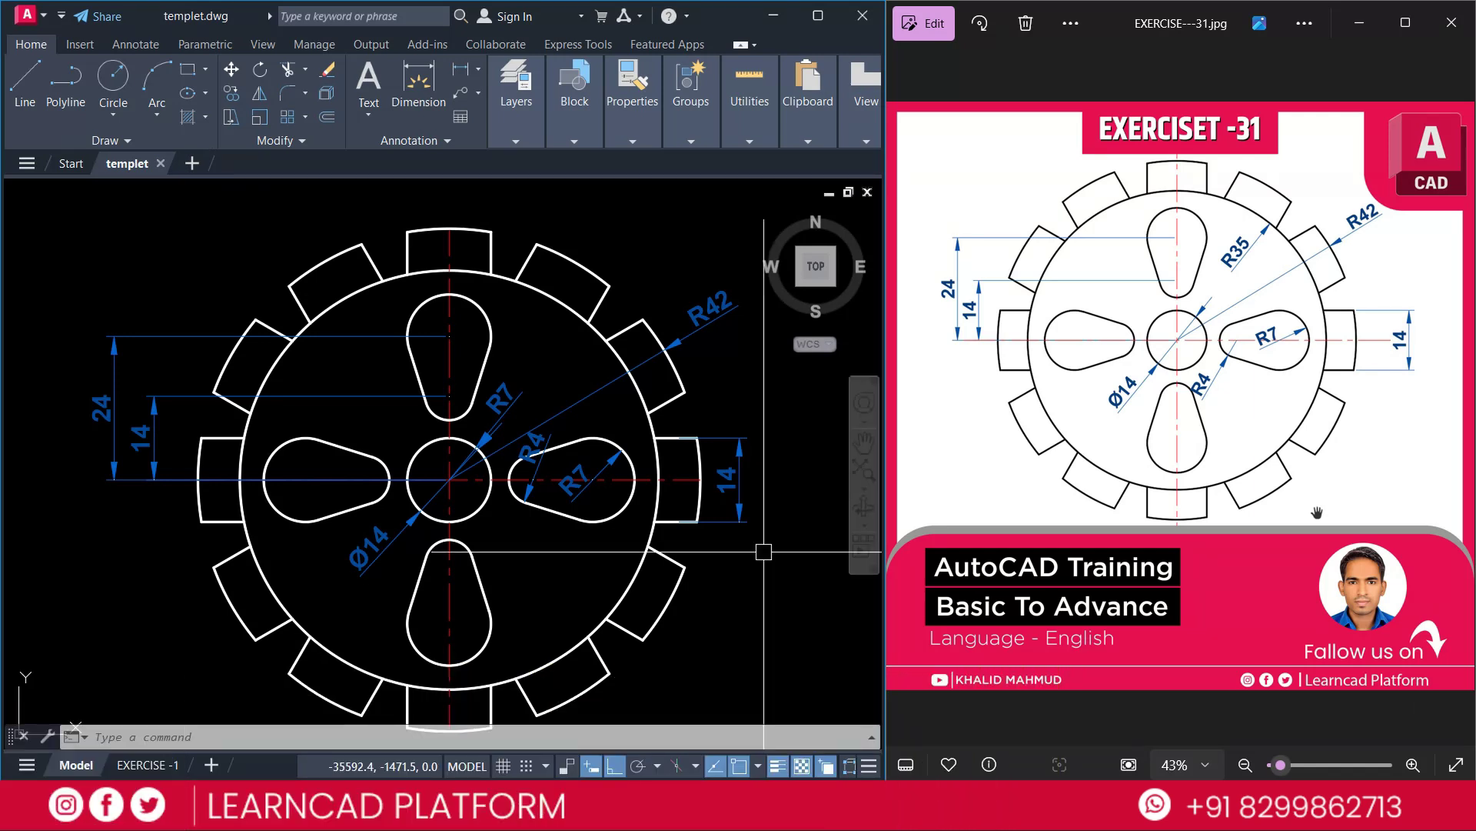